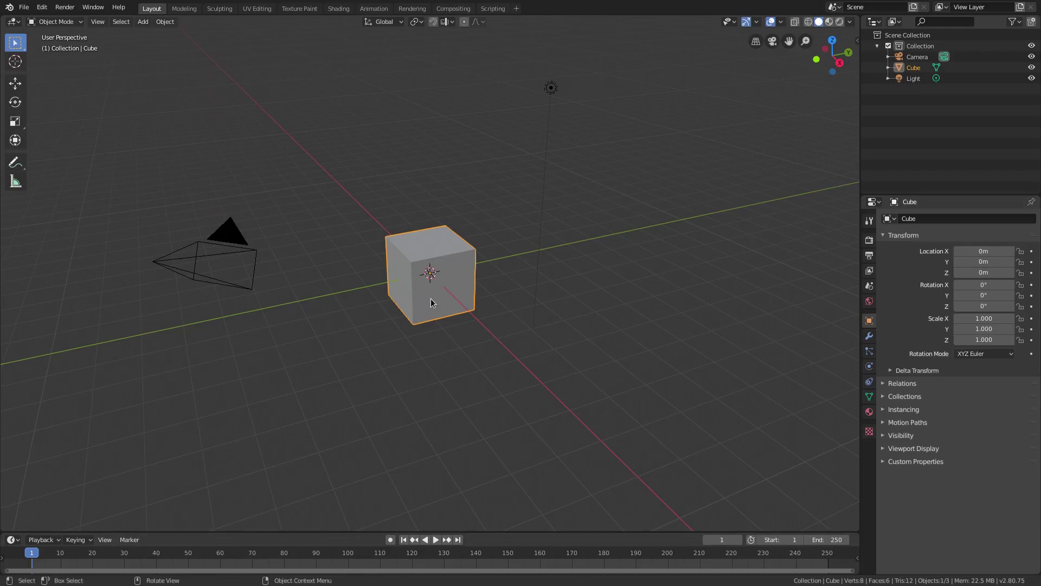
- Delete the default cube and add a plane mesh at the scene origin
{"action": "key", "text": "Delete"}
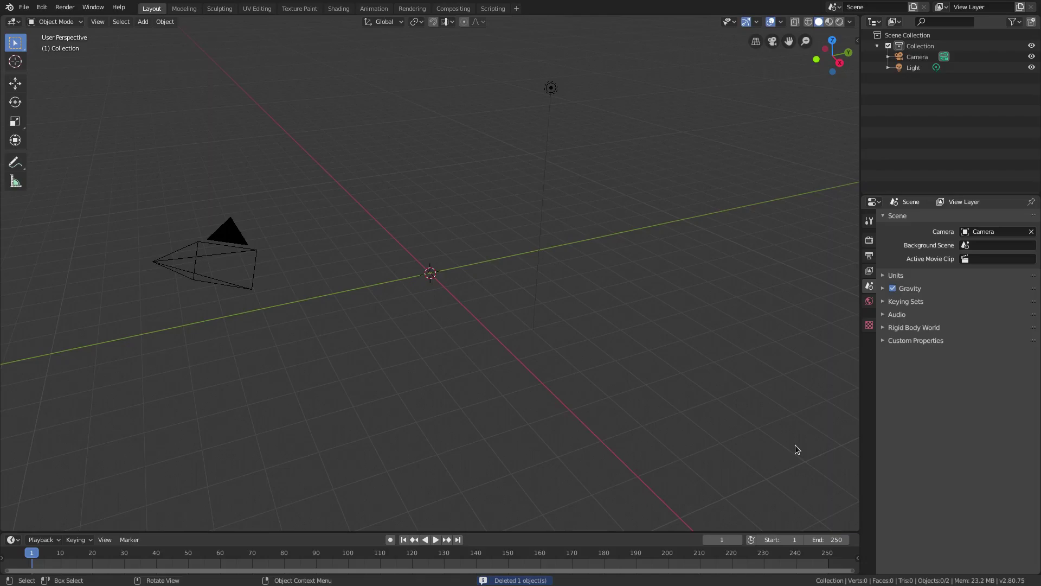
{"action": "key", "text": "shift+a"}
{"action": "mouse_move", "coordinate": [462, 243]}
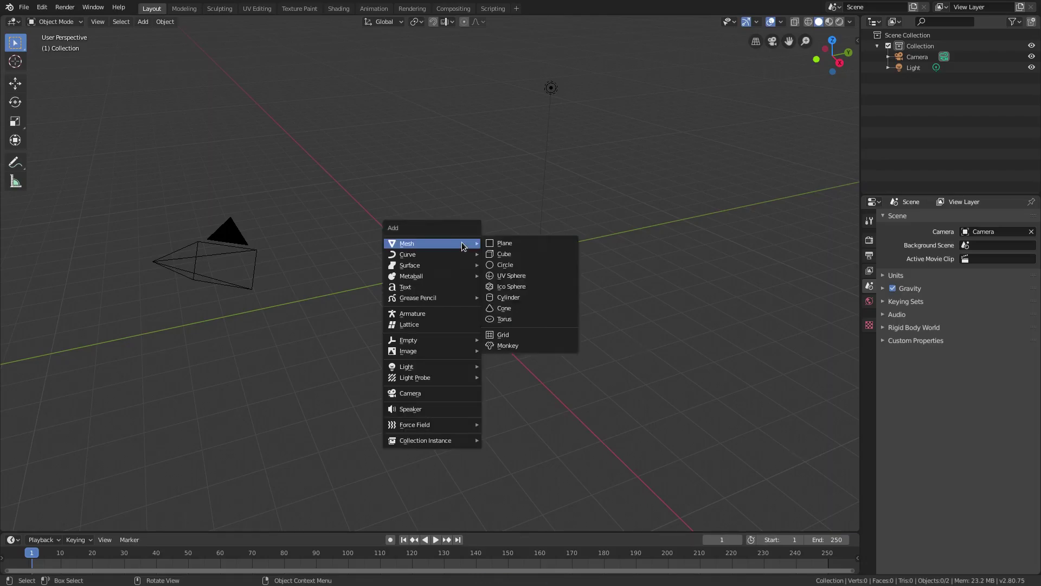
{"action": "left_click", "coordinate": [493, 244]}
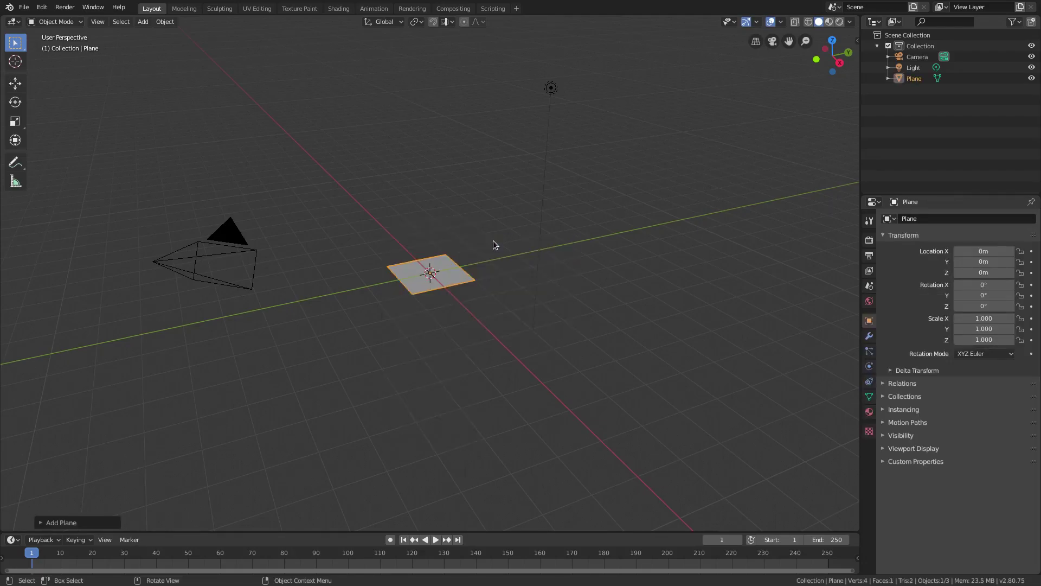
- Show the plane's modifier settings and switch the plane to Edit Mode
{"action": "middle_click_drag", "start_coordinate": [470, 283], "coordinate": [426, 244]}
{"action": "scroll", "coordinate": [455, 250], "scroll_direction": "up", "scroll_amount": 5}
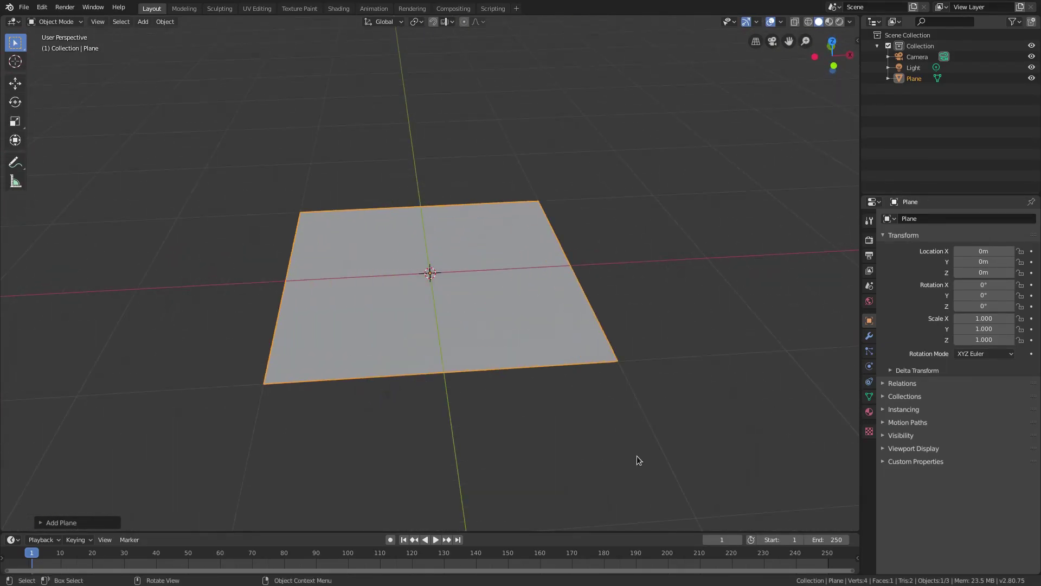
{"action": "middle_click_drag", "start_coordinate": [667, 362], "coordinate": [668, 374]}
{"action": "left_click", "coordinate": [870, 335]}
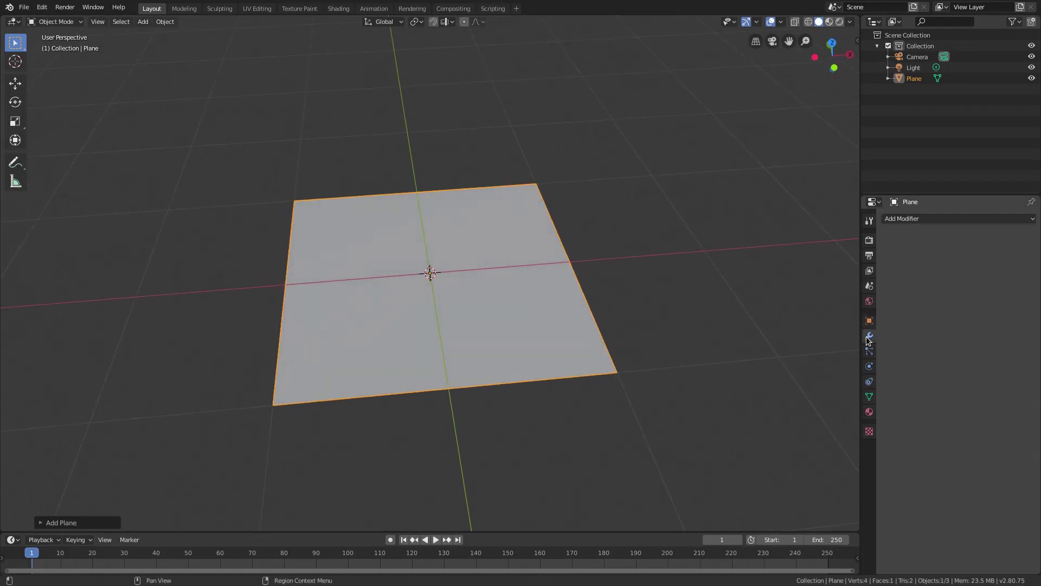
{"action": "scroll", "coordinate": [627, 401], "scroll_direction": "down", "scroll_amount": 2}
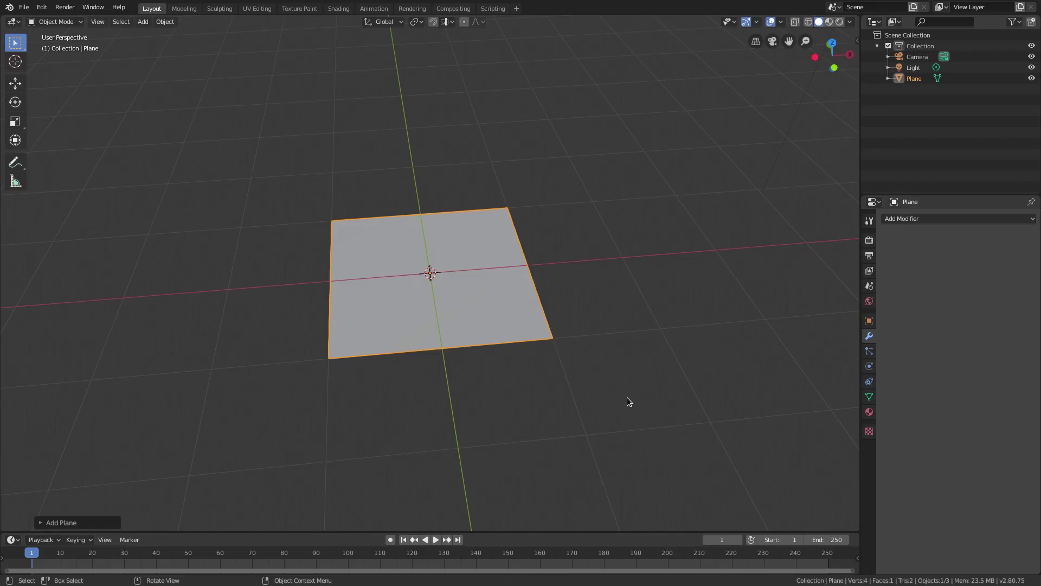
{"action": "key", "text": "Tab"}
{"action": "middle_click_drag", "start_coordinate": [595, 395], "coordinate": [457, 269]}
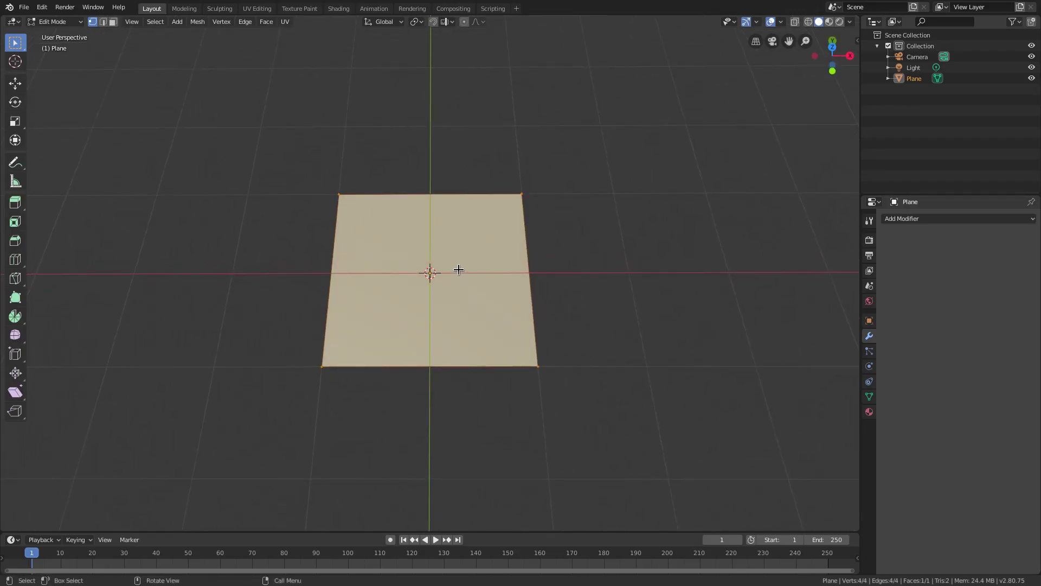
- Subdivide the whole plane once and undo the subdivision
{"action": "right_click", "coordinate": [459, 268]}
{"action": "left_click", "coordinate": [458, 269]}
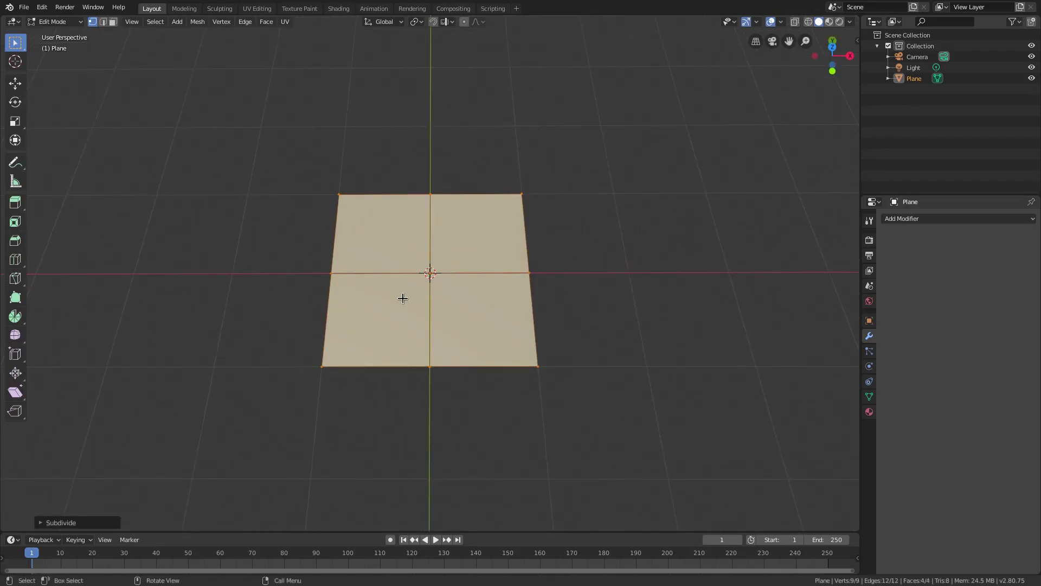
{"action": "scroll", "coordinate": [364, 301], "scroll_direction": "up", "scroll_amount": 3}
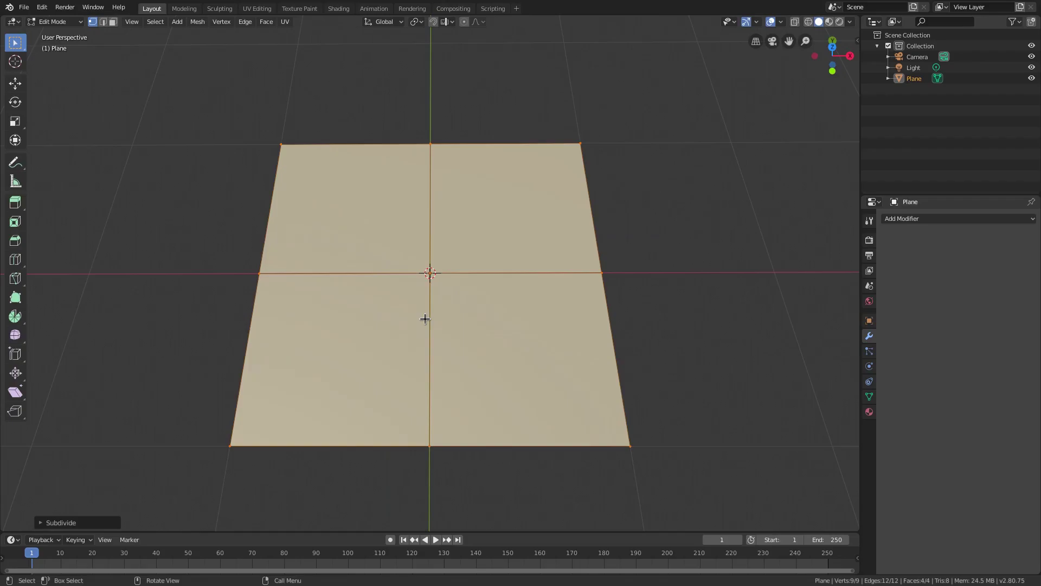
{"action": "key", "text": "ctrl+z"}
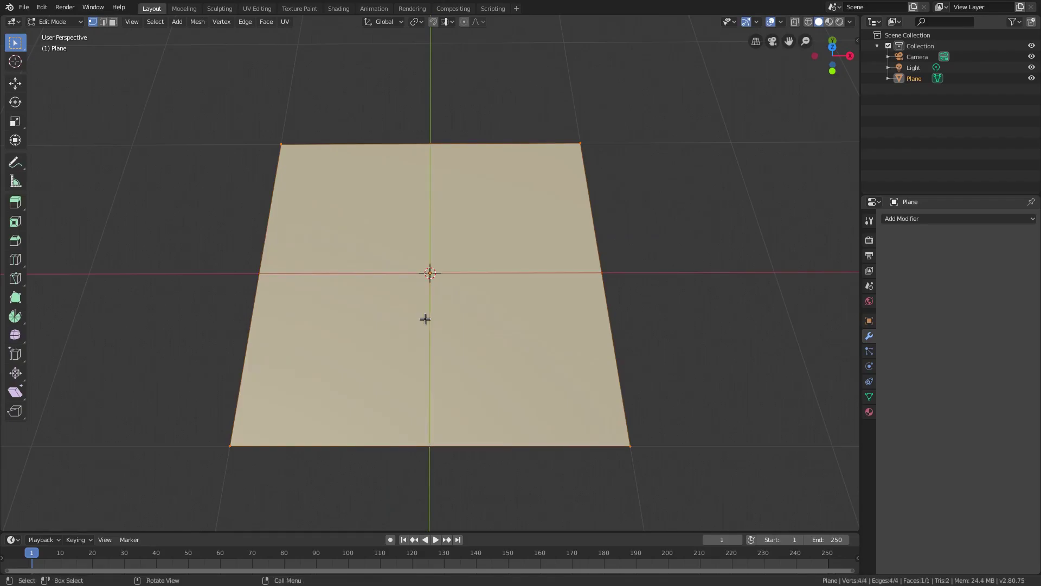
- Hide the floor grid and the X and Y axis lines in the viewport overlays
{"action": "left_click", "coordinate": [781, 21]}
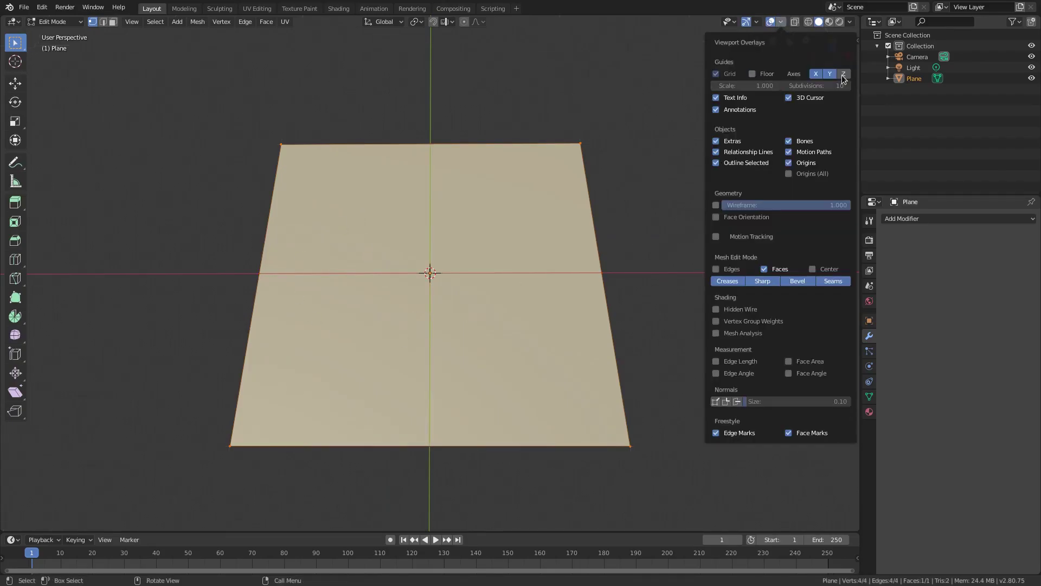
{"action": "left_click", "coordinate": [815, 74]}
{"action": "left_click", "coordinate": [829, 74]}
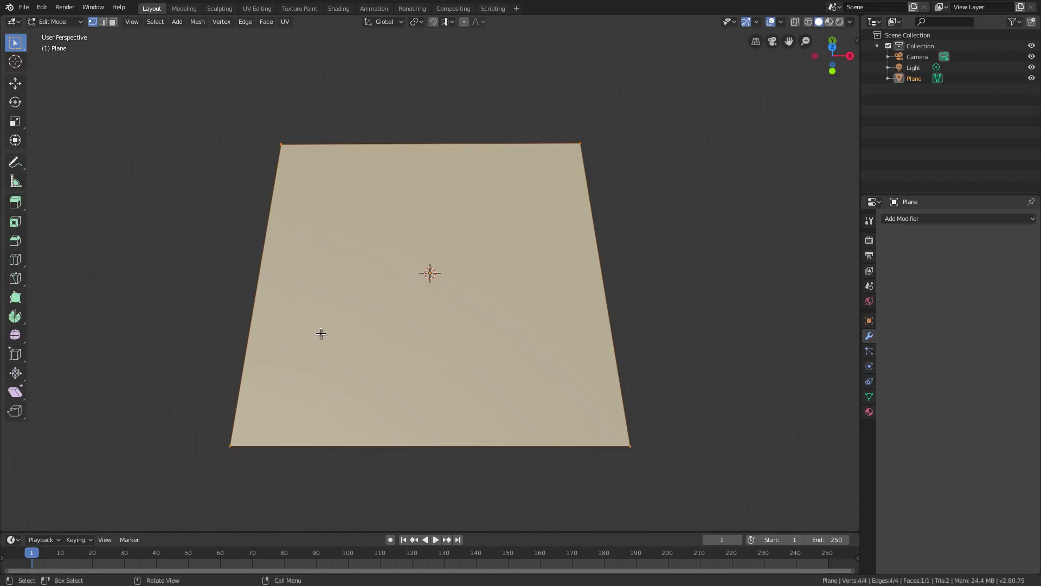
- Subdivide the plane once and delete the five outer vertices around it, leaving only the negative-X, positive-Y quarter
{"action": "right_click", "coordinate": [535, 264]}
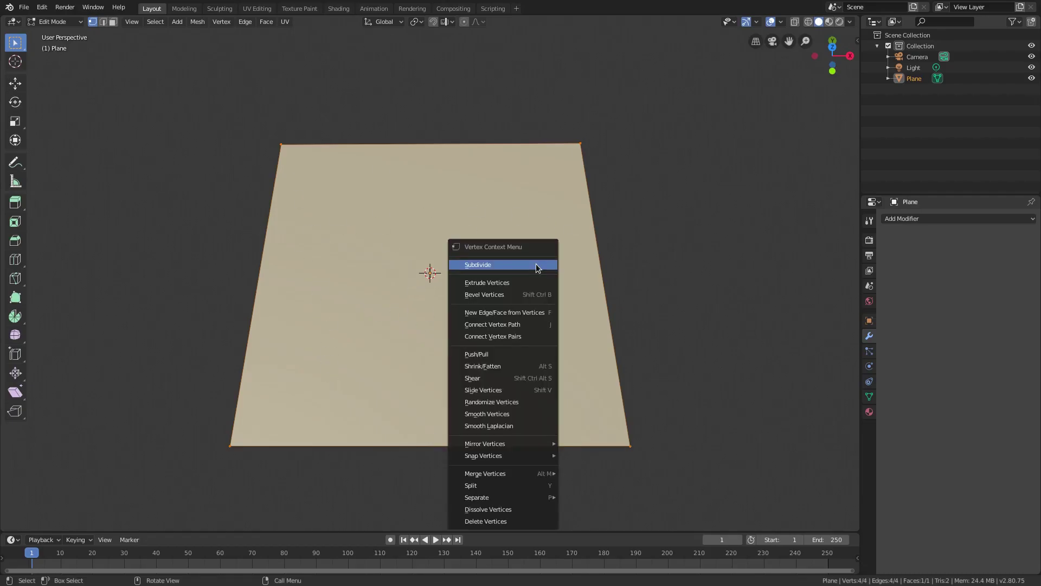
{"action": "left_click", "coordinate": [536, 265]}
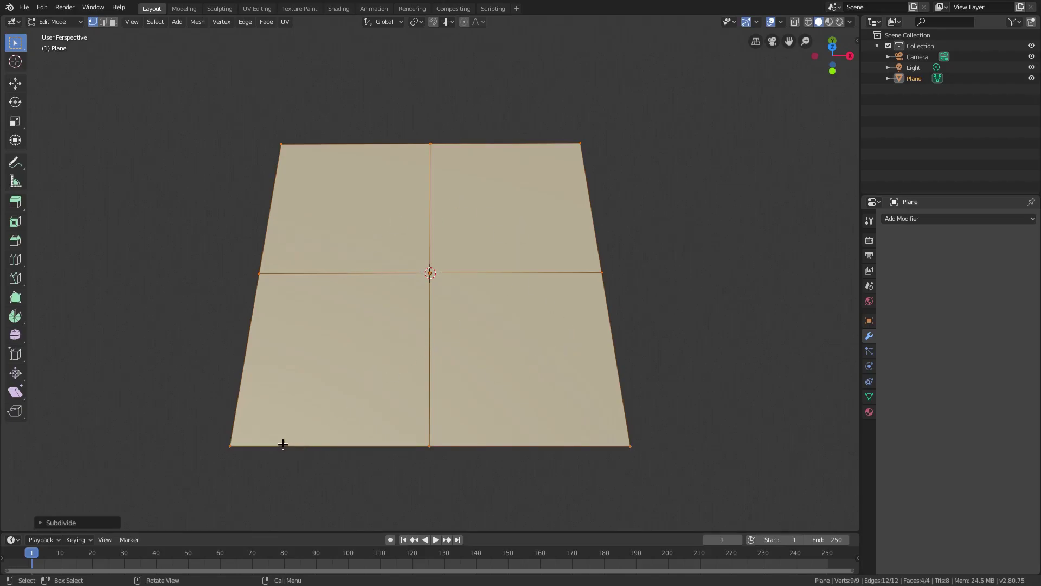
{"action": "left_click", "coordinate": [227, 444]}
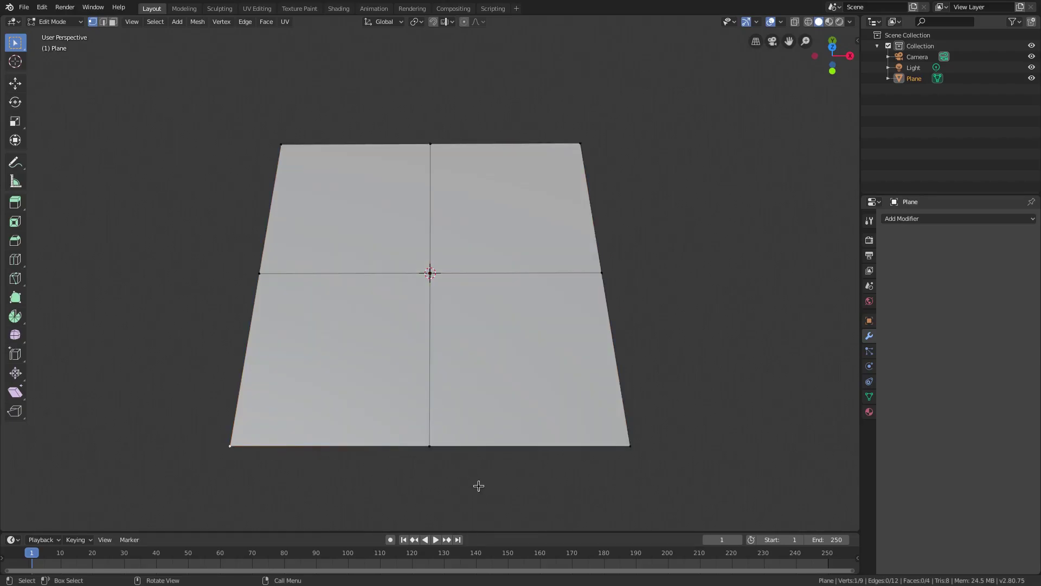
{"action": "left_click", "coordinate": [429, 446], "text": "shift"}
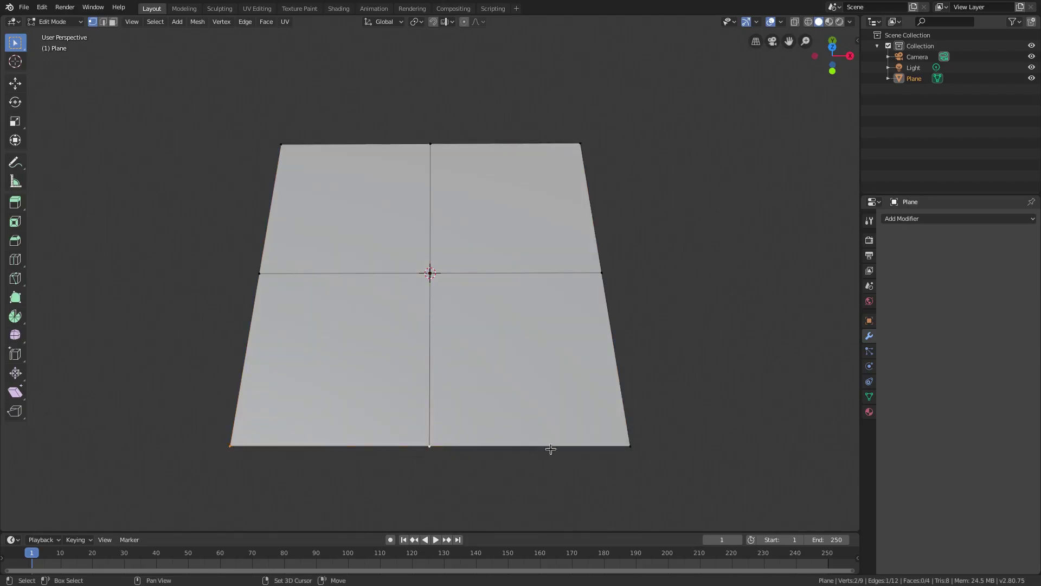
{"action": "left_click", "coordinate": [630, 446], "text": "shift"}
{"action": "left_click", "coordinate": [602, 272], "text": "shift"}
{"action": "left_click", "coordinate": [584, 147], "text": "shift"}
{"action": "key", "text": "x"}
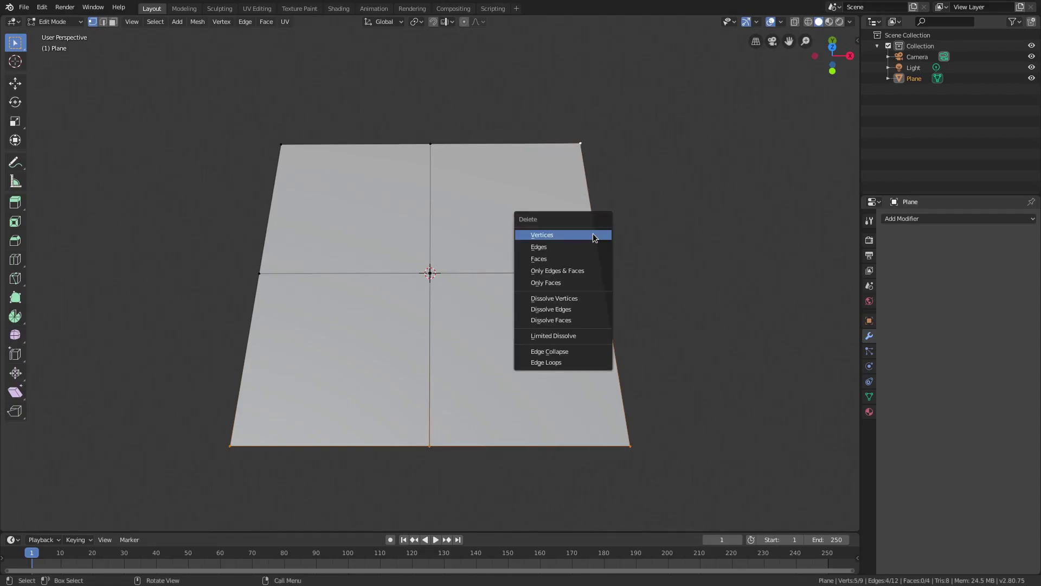
{"action": "left_click", "coordinate": [593, 233]}
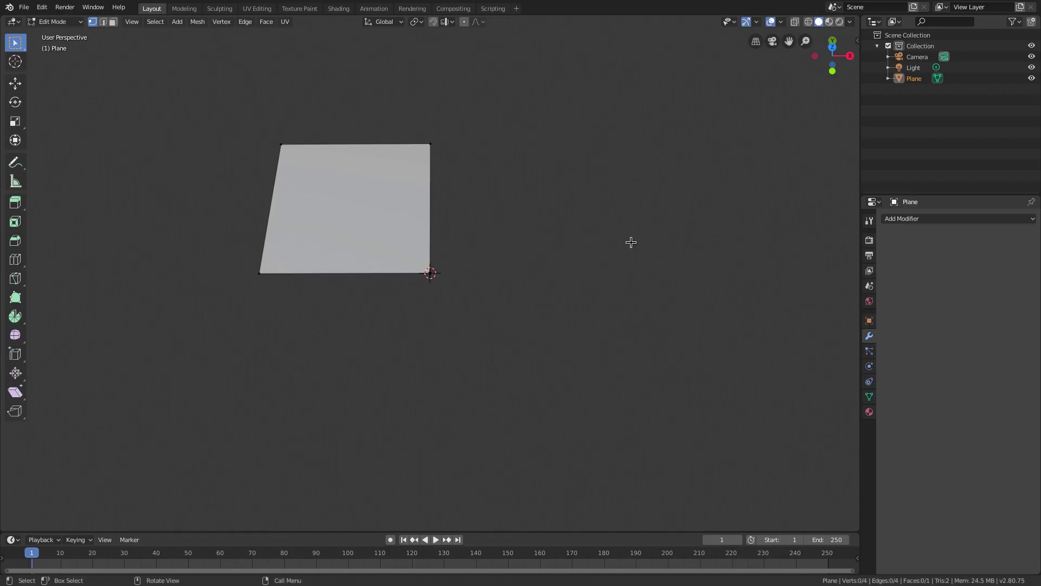
- Return to Object Mode and add a Mirror modifier to the quarter plane on both the X and Y axes
{"action": "left_click", "coordinate": [888, 220]}
{"action": "key", "text": "Tab"}
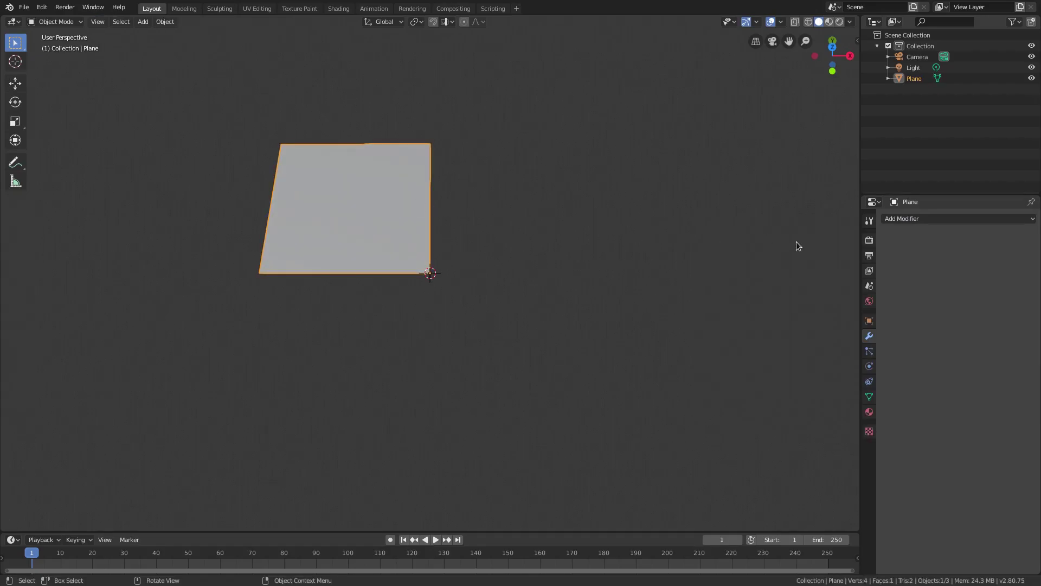
{"action": "left_click", "coordinate": [967, 221]}
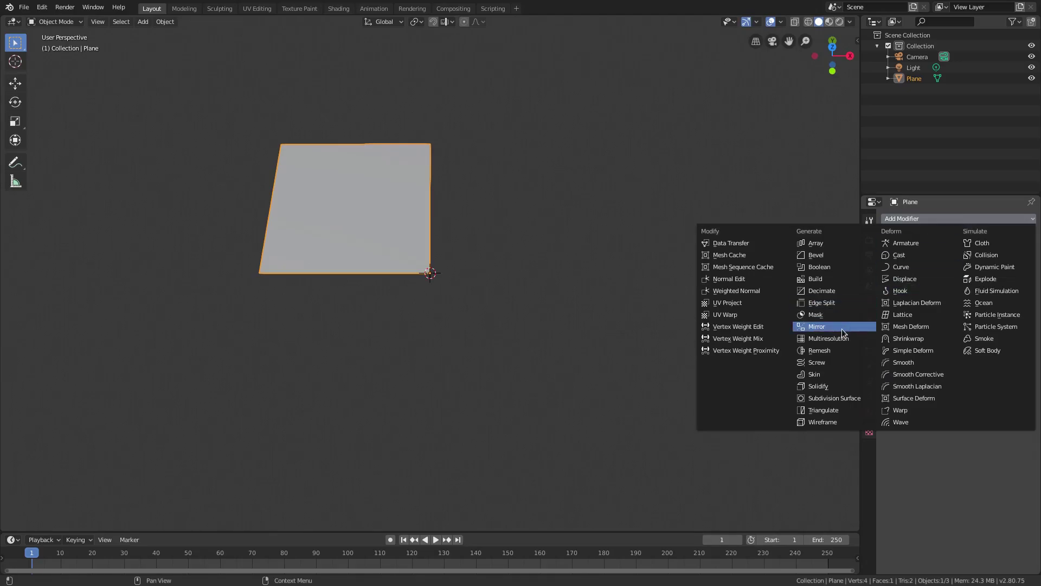
{"action": "left_click", "coordinate": [816, 327]}
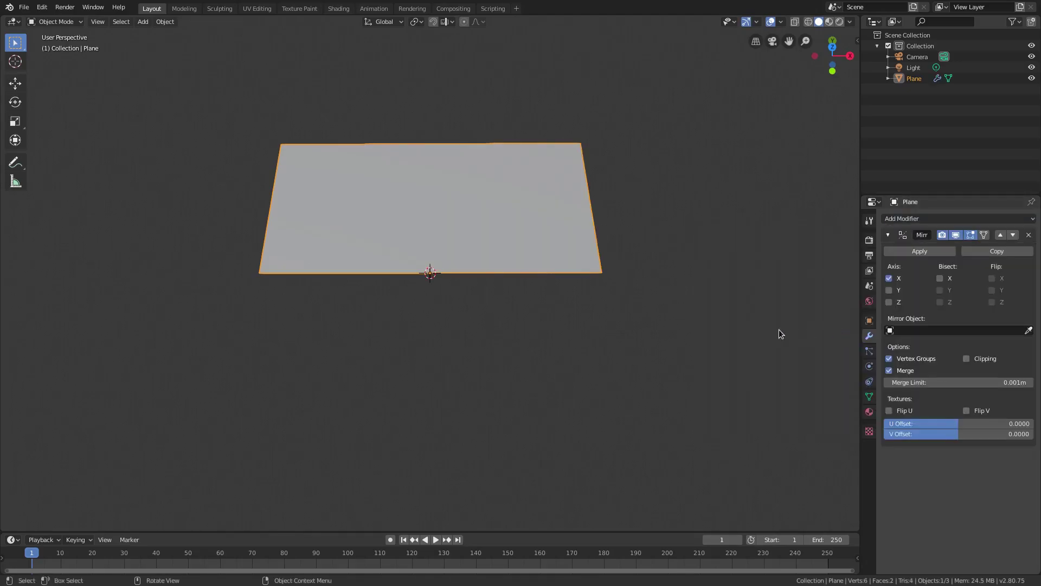
{"action": "left_click", "coordinate": [890, 278]}
{"action": "left_click", "coordinate": [889, 278]}
{"action": "left_click", "coordinate": [890, 278]}
{"action": "left_click", "coordinate": [890, 278]}
{"action": "left_click", "coordinate": [890, 290]}
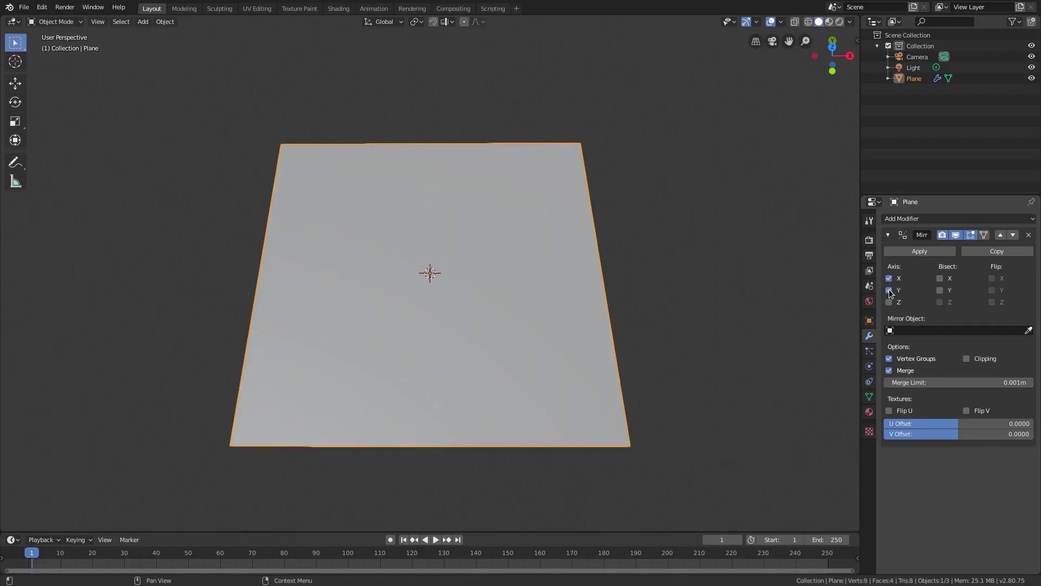
{"action": "left_click", "coordinate": [890, 290]}
{"action": "left_click", "coordinate": [889, 290]}
{"action": "left_click", "coordinate": [889, 291]}
{"action": "left_click", "coordinate": [890, 290]}
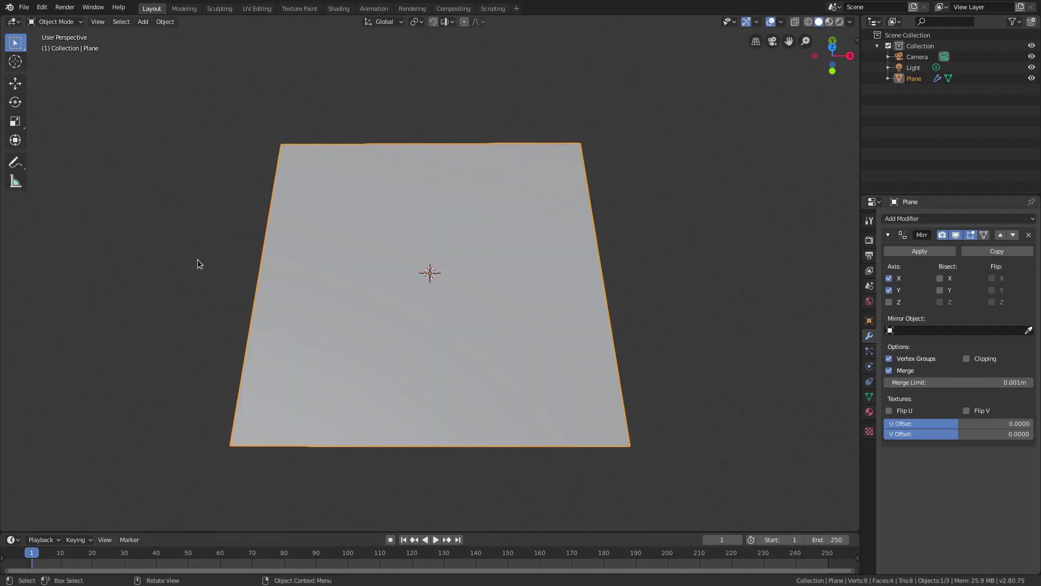
- Test the mirroring in Edit Mode by moving the plane's outer corner vertex, cancel the move and return to Object Mode
{"action": "key", "text": "Tab"}
{"action": "left_click", "coordinate": [272, 142]}
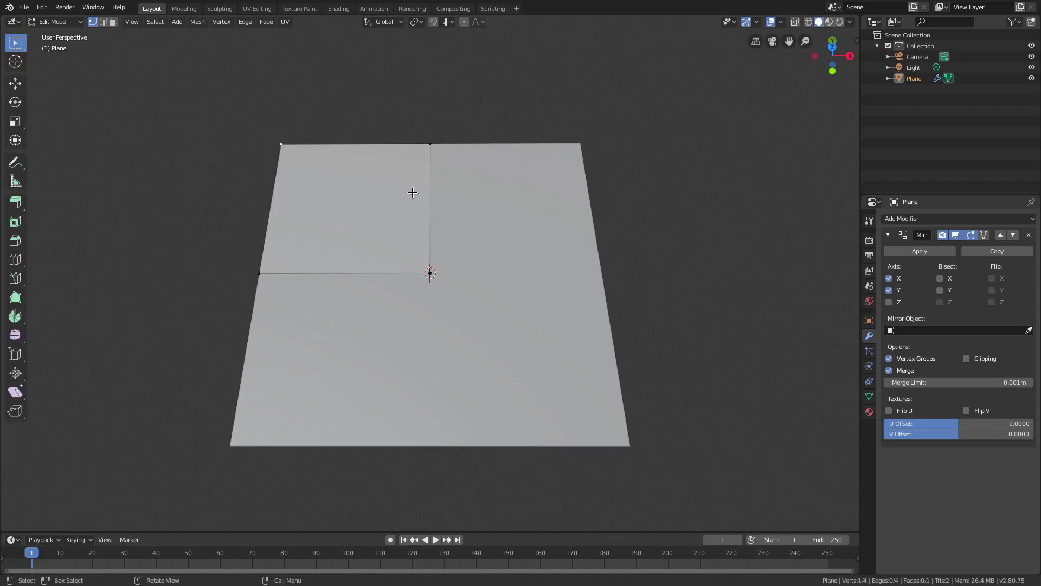
{"action": "key", "text": "g"}
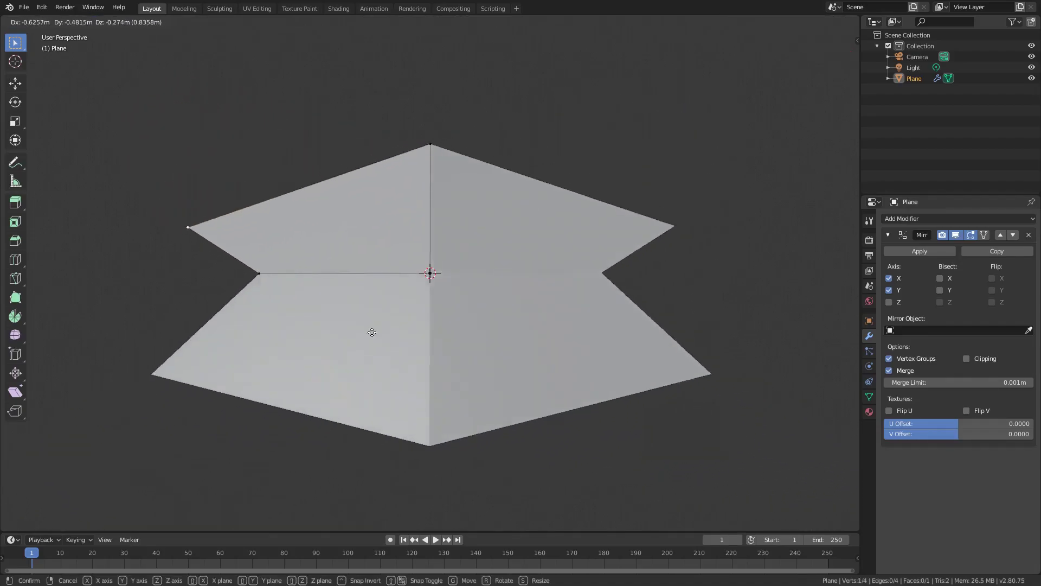
{"action": "key", "text": "Escape"}
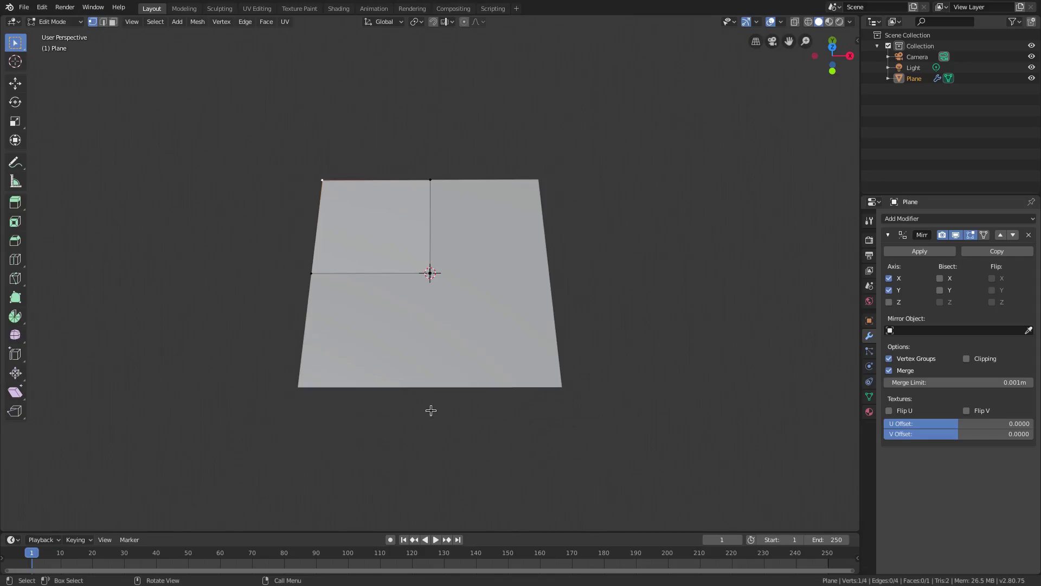
{"action": "key", "text": "Tab"}
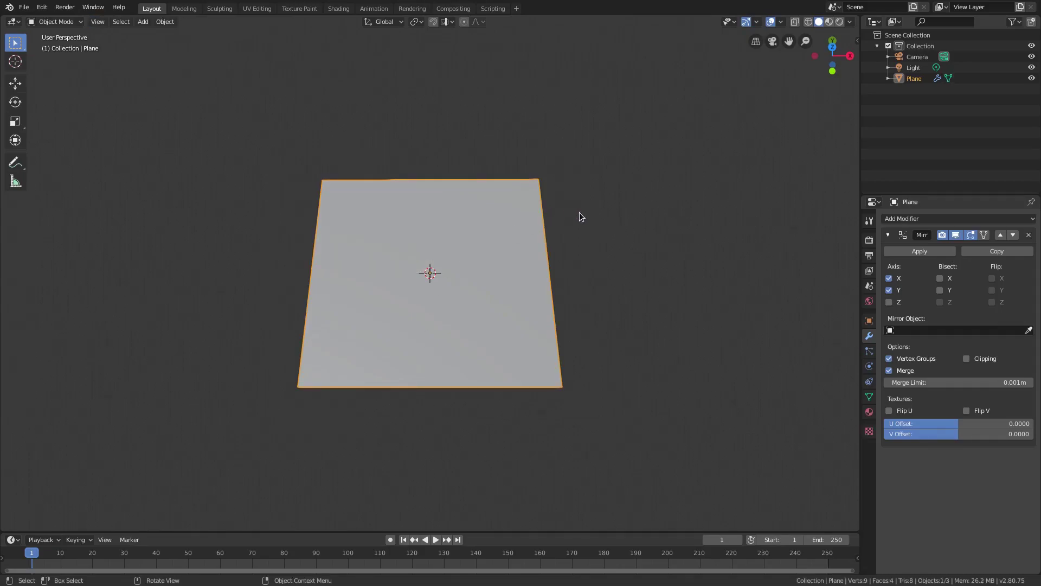
- Collapse the Mirror modifier's settings in the modifier stack
{"action": "left_click", "coordinate": [887, 234]}
{"action": "left_click", "coordinate": [888, 234]}
{"action": "left_click", "coordinate": [888, 234]}
{"action": "left_click", "coordinate": [887, 234]}
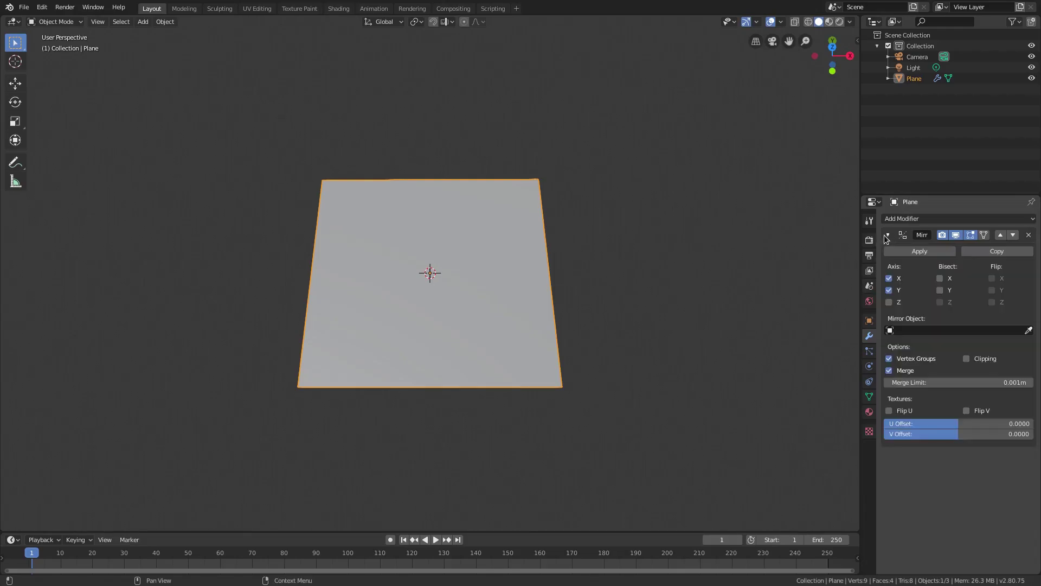
{"action": "left_click", "coordinate": [887, 234]}
{"action": "left_click", "coordinate": [887, 236]}
{"action": "left_click", "coordinate": [887, 236]}
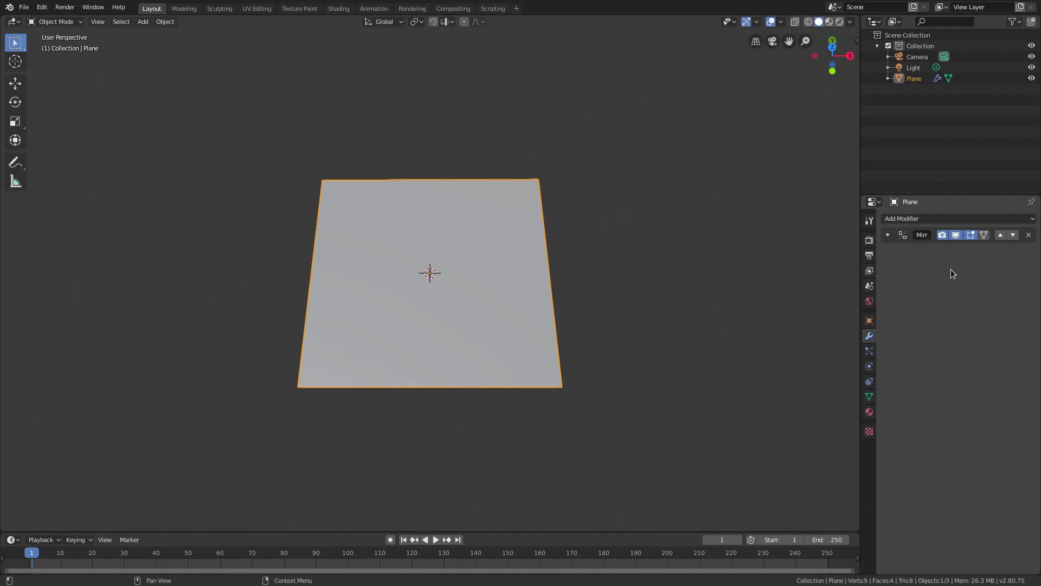
- Add a Solidify modifier to the plane beneath the Mirror modifier
{"action": "left_click", "coordinate": [905, 215]}
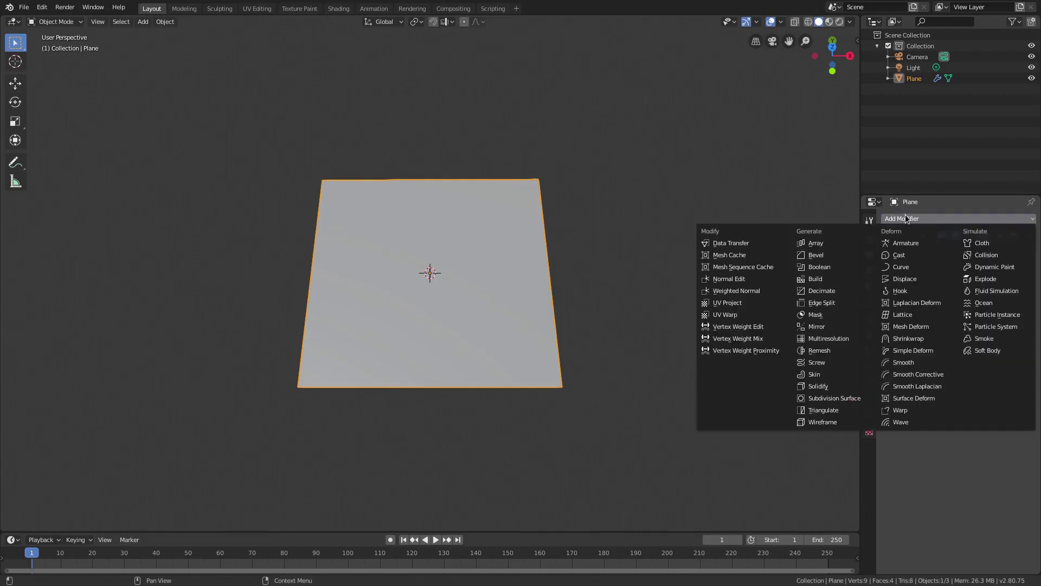
{"action": "left_click", "coordinate": [848, 386]}
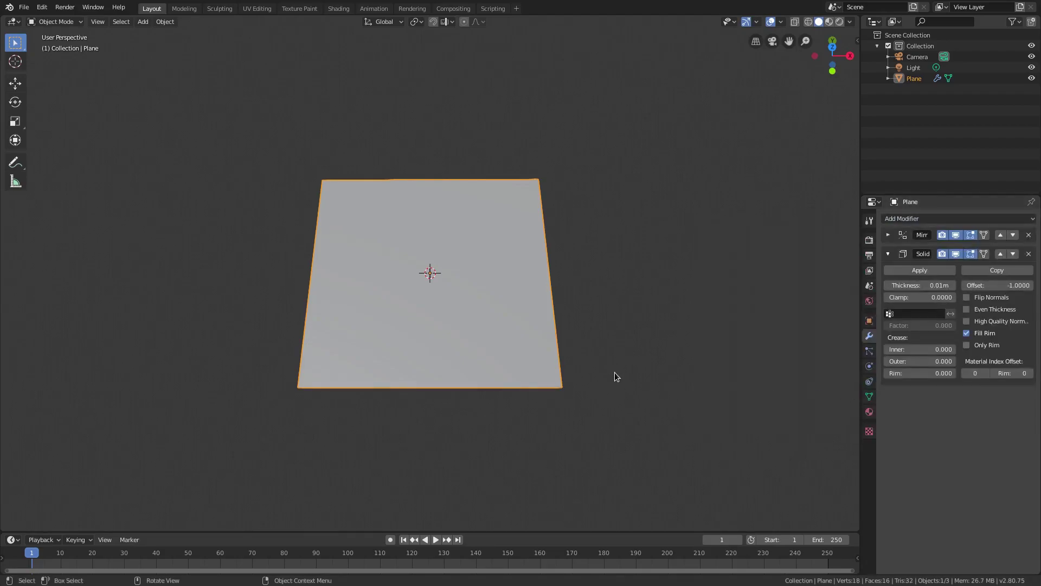
{"action": "middle_click_drag", "start_coordinate": [614, 376], "coordinate": [563, 307]}
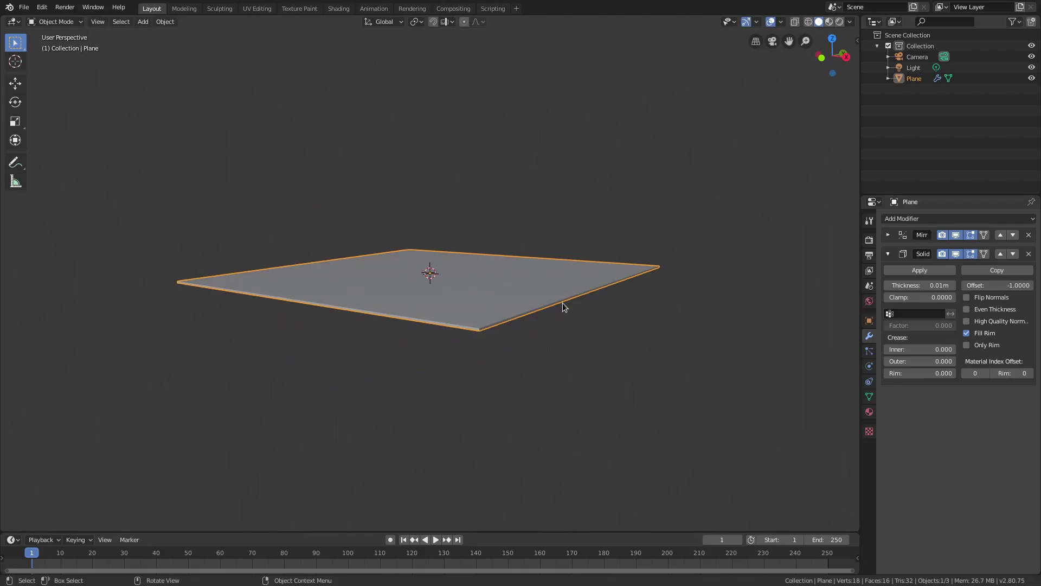
- Compare the plane with the Solidify modifier's viewport display switched off and on
{"action": "left_click", "coordinate": [957, 256]}
{"action": "left_click", "coordinate": [956, 255]}
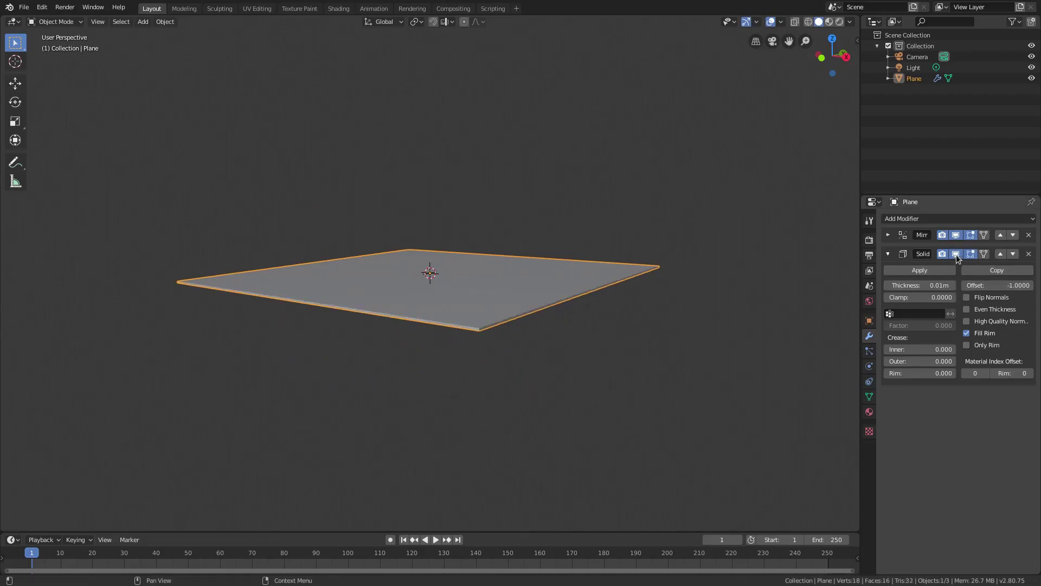
{"action": "left_click", "coordinate": [956, 255]}
{"action": "left_click", "coordinate": [956, 255]}
{"action": "left_click", "coordinate": [956, 254]}
{"action": "left_click", "coordinate": [956, 254]}
{"action": "left_click", "coordinate": [956, 255]}
{"action": "left_click", "coordinate": [956, 254]}
{"action": "left_click", "coordinate": [956, 254]}
{"action": "left_click", "coordinate": [956, 255]}
- Set the Solidify modifier's thickness to 0.15 m
{"action": "left_click_drag", "start_coordinate": [922, 284], "coordinate": [970, 285]}
{"action": "left_click", "coordinate": [932, 287]}
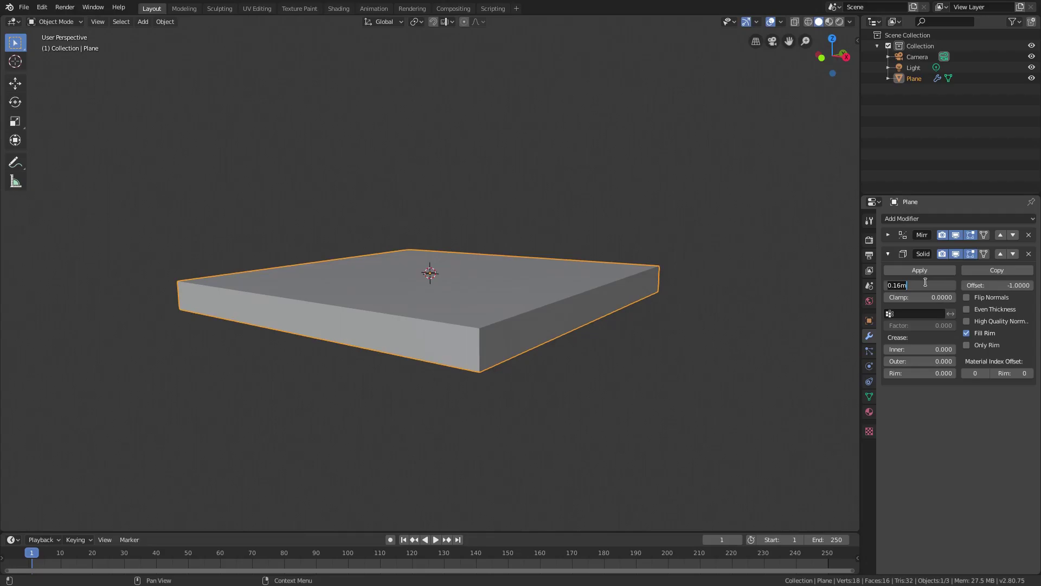
{"action": "key", "text": "BackSpace"}
{"action": "type", "text": "5"}
{"action": "key", "text": "Return"}
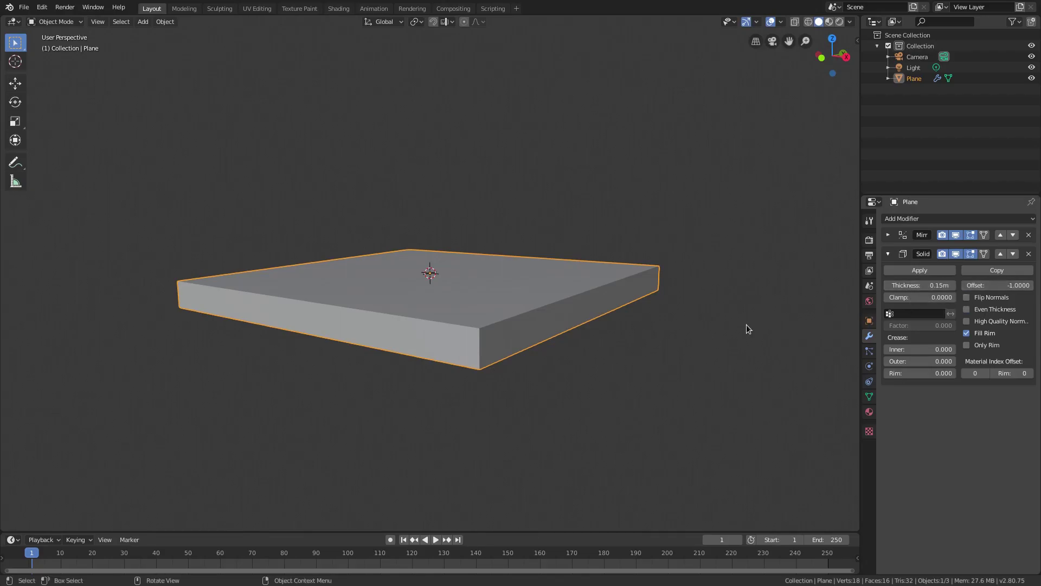
- Turn on the floor grid and the X and Y axis lines in the viewport overlays
{"action": "left_click", "coordinate": [781, 22]}
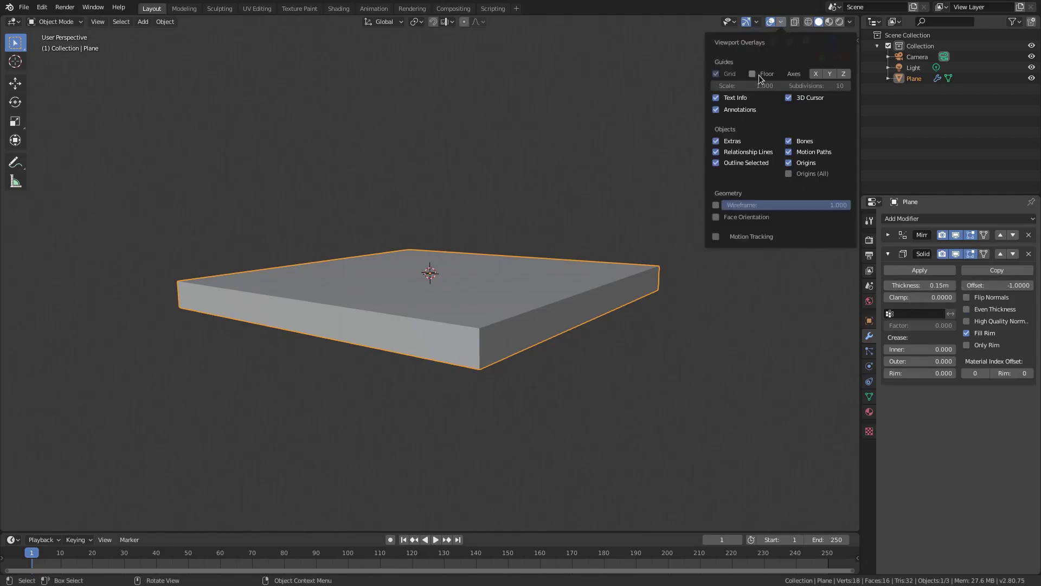
{"action": "middle_click_drag", "start_coordinate": [423, 374], "coordinate": [477, 341]}
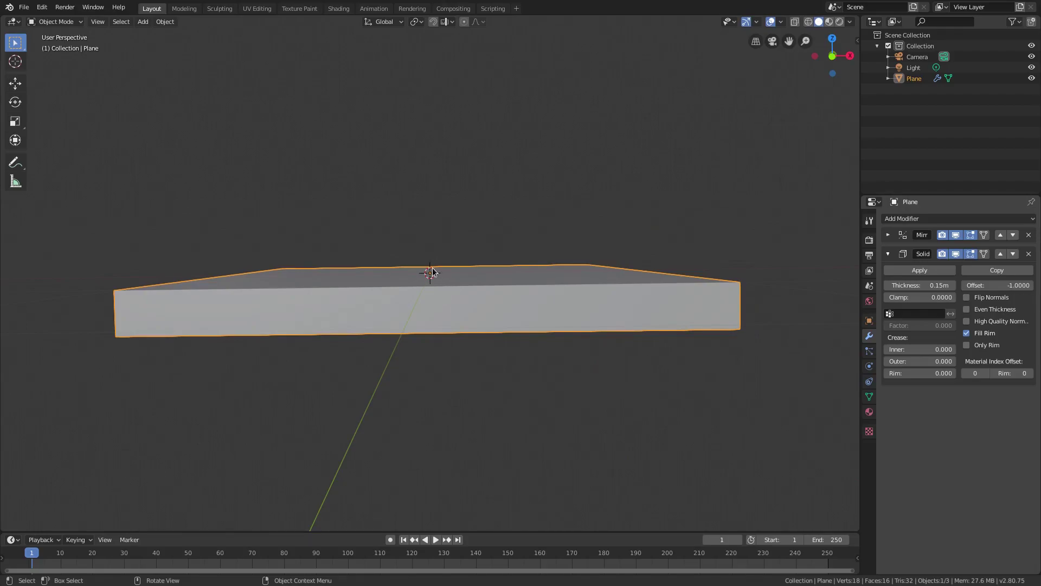
- Try a Solidify thickness of 0.14 m and inspect the plate from the side and above
{"action": "mouse_move", "coordinate": [921, 286]}
{"action": "left_mouse_down"}
{"action": "mouse_move", "coordinate": [901, 285]}
{"action": "mouse_move", "coordinate": [930, 285]}
{"action": "mouse_move", "coordinate": [916, 286]}
{"action": "left_mouse_up"}
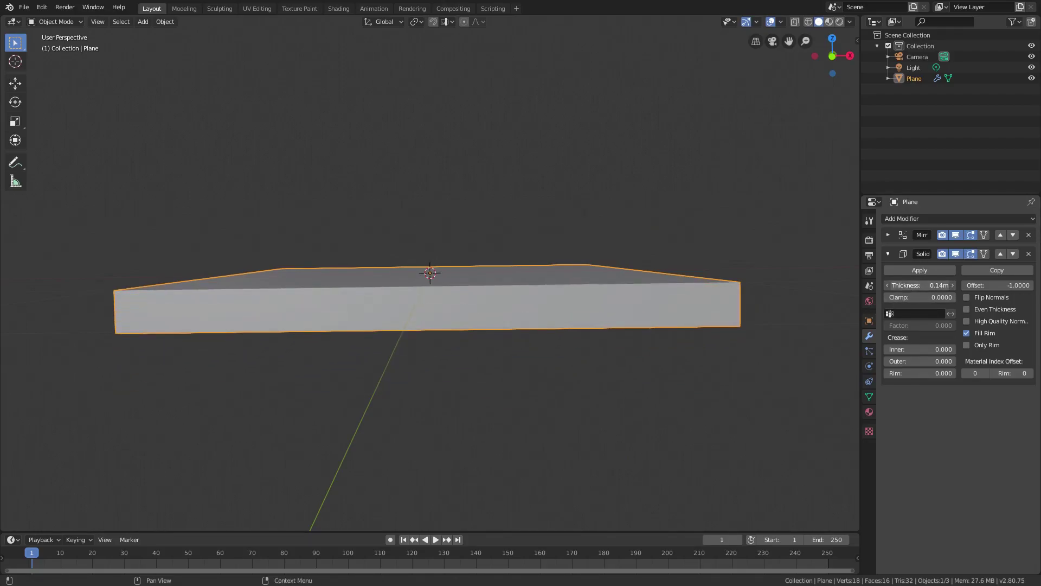
{"action": "middle_click_drag", "start_coordinate": [636, 338], "coordinate": [628, 321]}
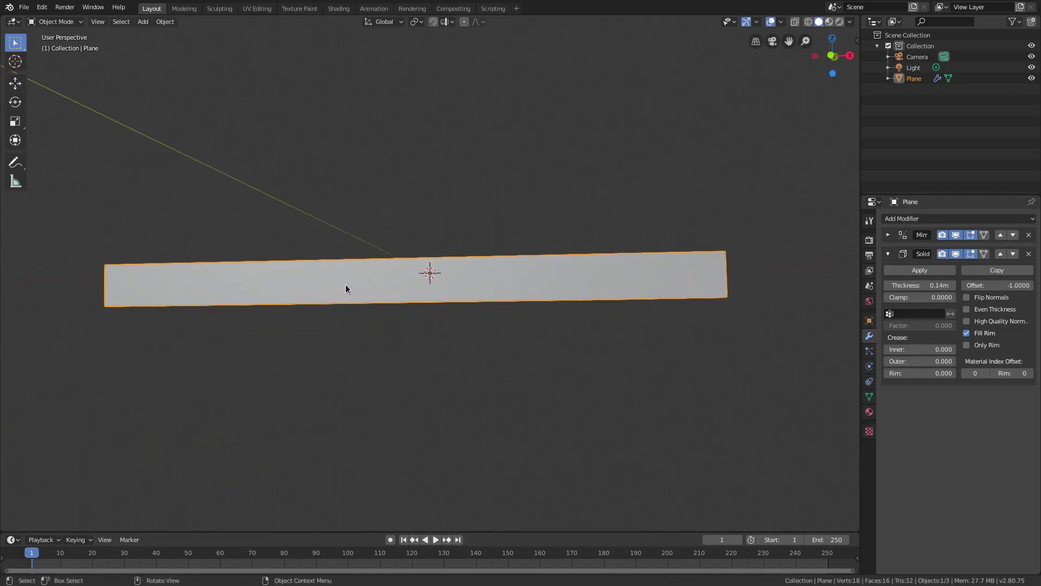
{"action": "middle_click_drag", "start_coordinate": [558, 288], "coordinate": [623, 267]}
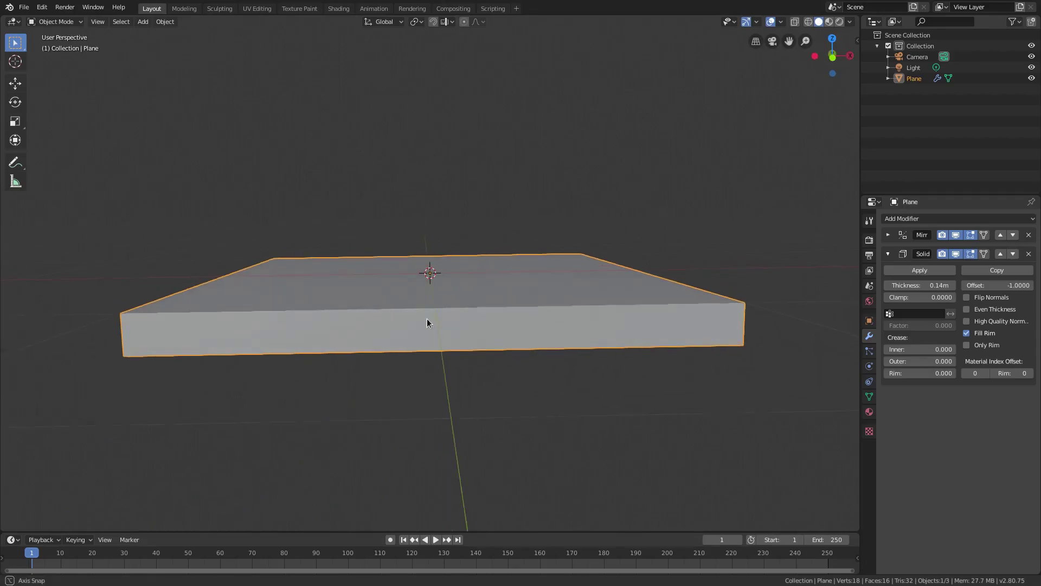
{"action": "middle_click_drag", "start_coordinate": [324, 280], "coordinate": [362, 272]}
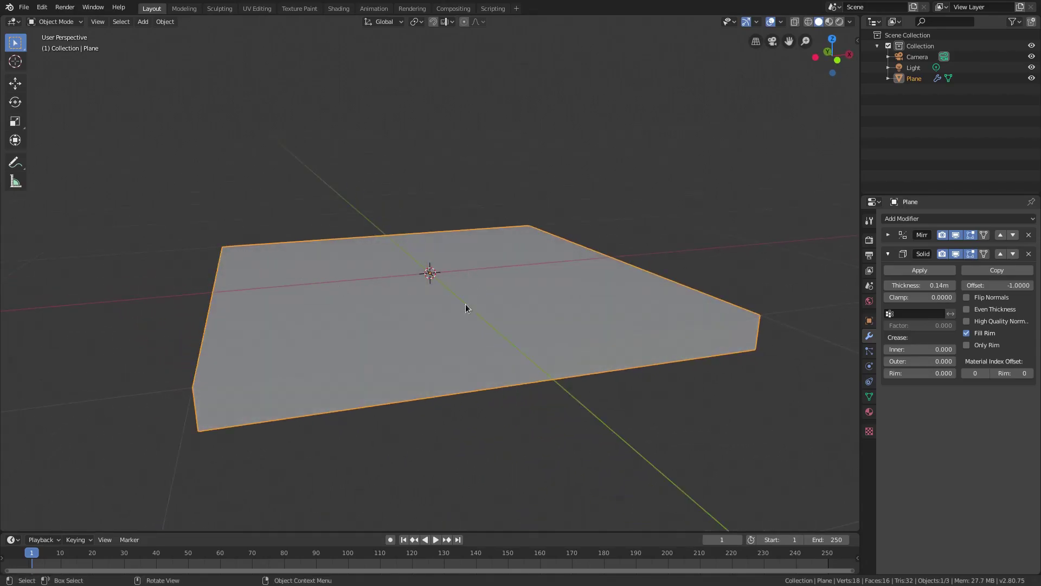
- Set the Solidify modifier's offset to 0 so the thickness is centred on the original plane
{"action": "left_click", "coordinate": [1003, 284]}
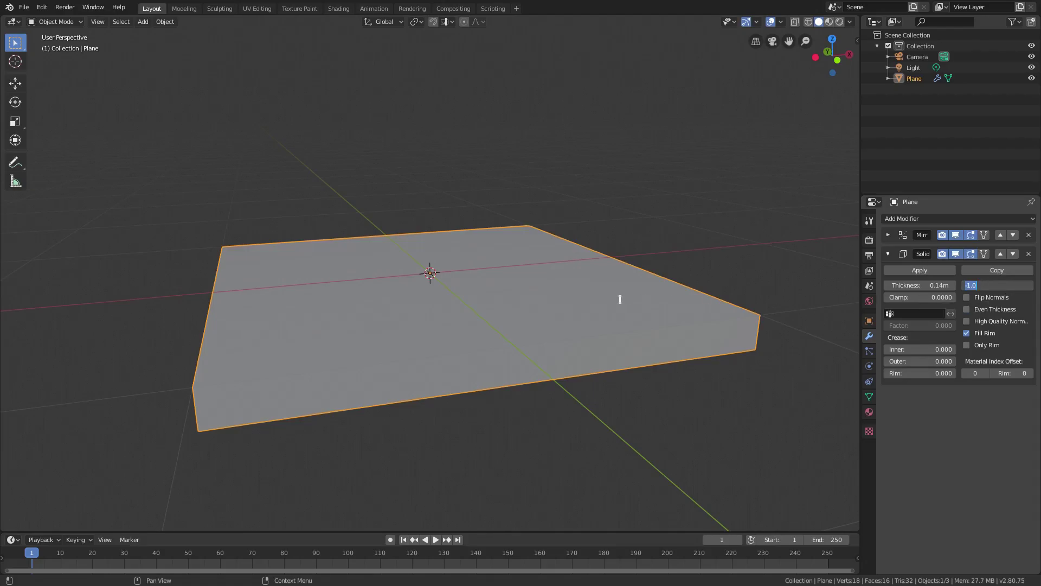
{"action": "type", "text": "0"}
{"action": "key", "text": "Return"}
{"action": "middle_click_drag", "start_coordinate": [557, 345], "coordinate": [502, 356]}
{"action": "scroll", "coordinate": [504, 334], "scroll_direction": "up", "scroll_amount": 3}
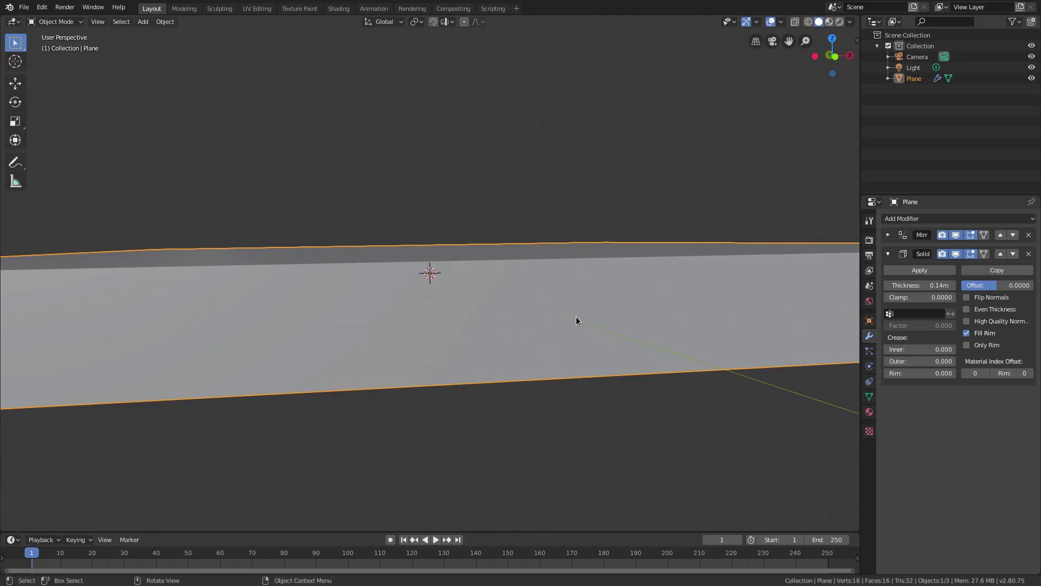
{"action": "middle_click_drag", "start_coordinate": [578, 323], "coordinate": [600, 349]}
- Set the Solidify modifier's thickness to 0.19 m and enable Even Thickness
{"action": "mouse_move", "coordinate": [922, 285]}
{"action": "left_mouse_down"}
{"action": "mouse_move", "coordinate": [938, 285]}
{"action": "mouse_move", "coordinate": [895, 285]}
{"action": "mouse_move", "coordinate": [932, 285]}
{"action": "left_mouse_up"}
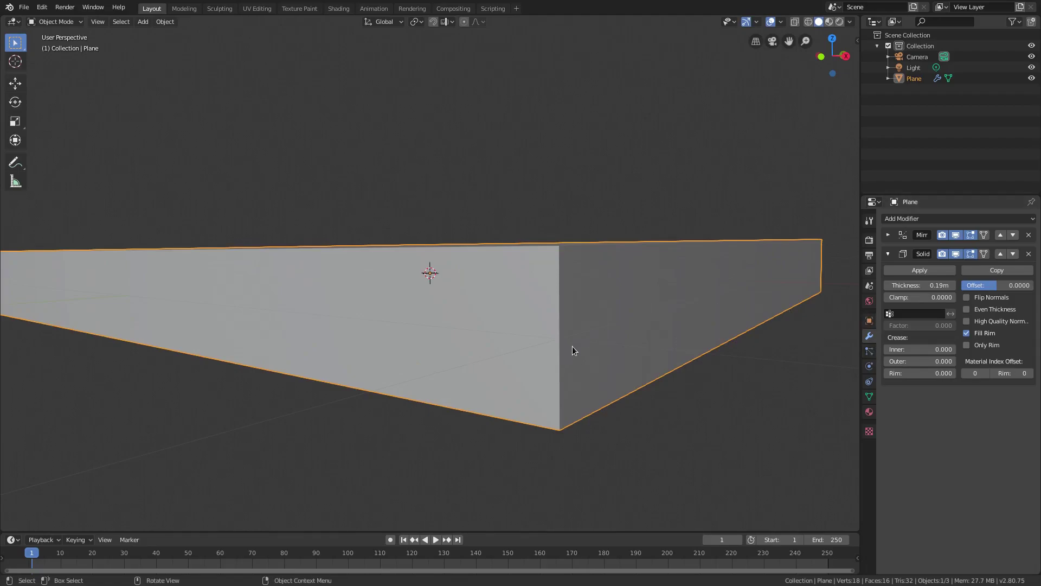
{"action": "middle_click_drag", "start_coordinate": [572, 346], "coordinate": [602, 361]}
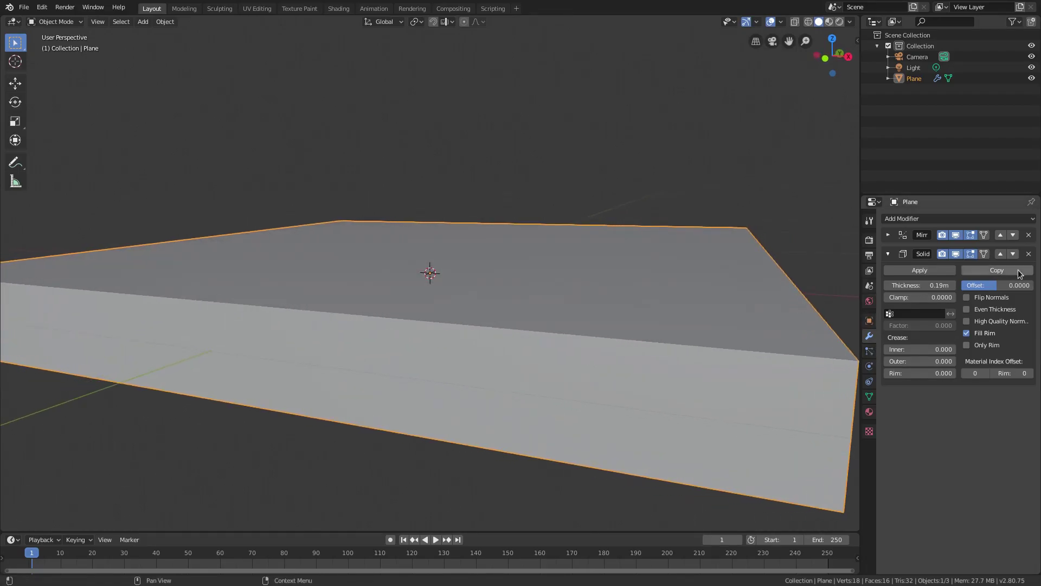
{"action": "left_click", "coordinate": [980, 307]}
{"action": "scroll", "coordinate": [543, 331], "scroll_direction": "down", "scroll_amount": 4}
{"action": "middle_click_drag", "start_coordinate": [495, 333], "coordinate": [558, 353]}
- Reduce the Solidify modifier's thickness to 0.15 m, and further to 0.1 m
{"action": "left_click", "coordinate": [917, 285]}
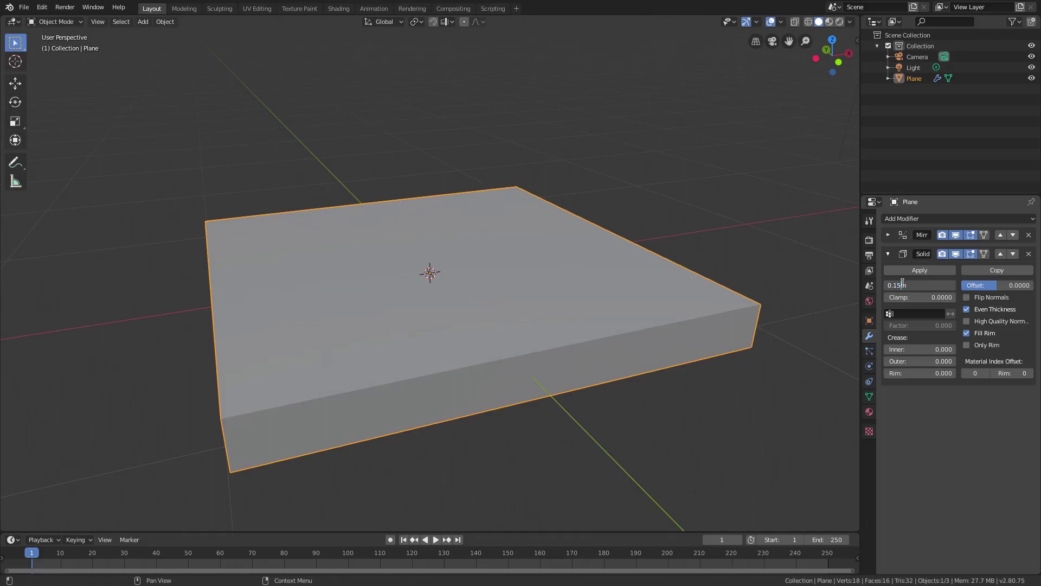
{"action": "key", "text": "Return"}
{"action": "scroll", "coordinate": [566, 369], "scroll_direction": "up", "scroll_amount": 2}
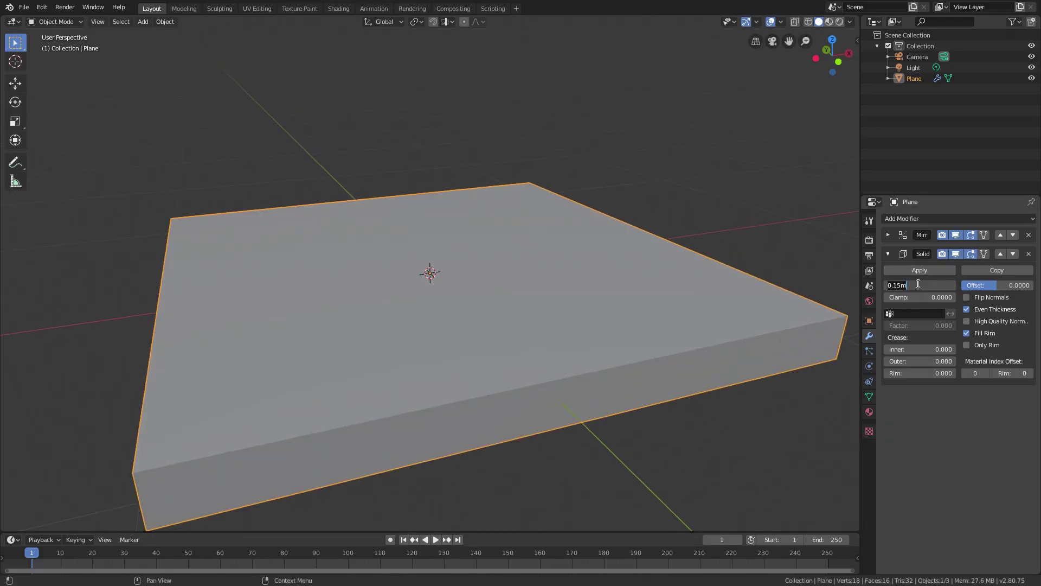
{"action": "key", "text": "BackSpace"}
{"action": "key", "text": "Return"}
{"action": "scroll", "coordinate": [530, 363], "scroll_direction": "down", "scroll_amount": 3}
{"action": "mouse_move", "coordinate": [530, 363]}
{"action": "middle_mouse_down"}
{"action": "mouse_move", "coordinate": [504, 337]}
{"action": "mouse_move", "coordinate": [520, 369]}
{"action": "middle_mouse_up"}
{"action": "scroll", "coordinate": [507, 347], "scroll_direction": "up", "scroll_amount": 3}
{"action": "scroll", "coordinate": [506, 347], "scroll_direction": "down", "scroll_amount": 4}
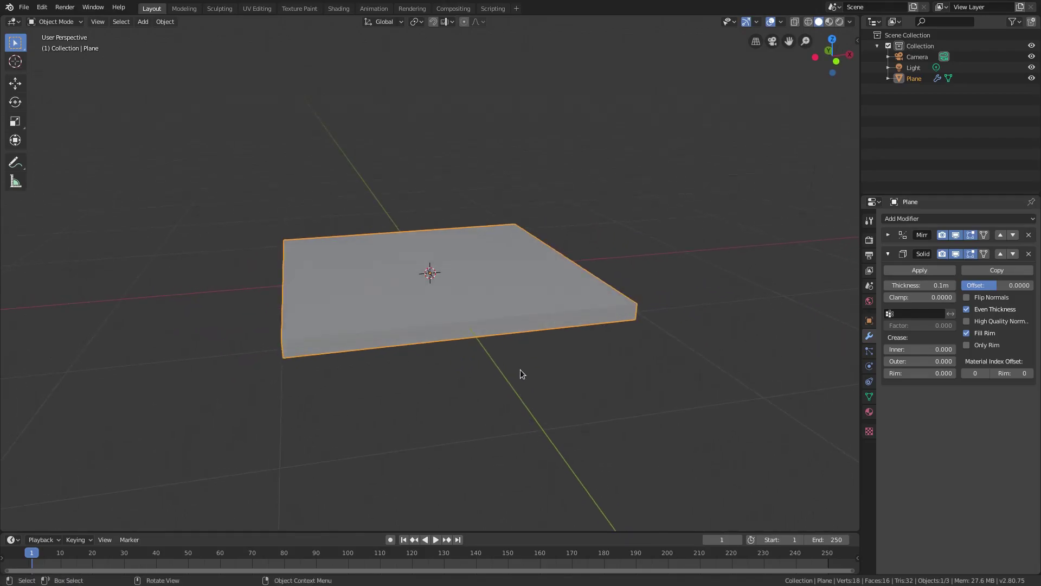
- Collapse the Solidify modifier's settings and add a Bevel modifier beneath it
{"action": "left_click", "coordinate": [889, 253]}
{"action": "left_click", "coordinate": [911, 219]}
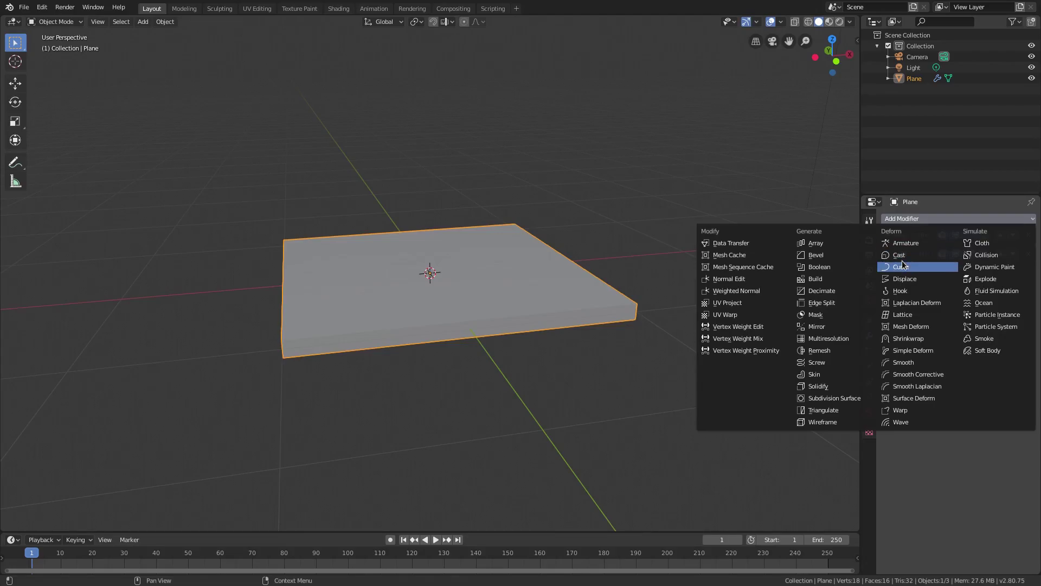
{"action": "left_click", "coordinate": [855, 257]}
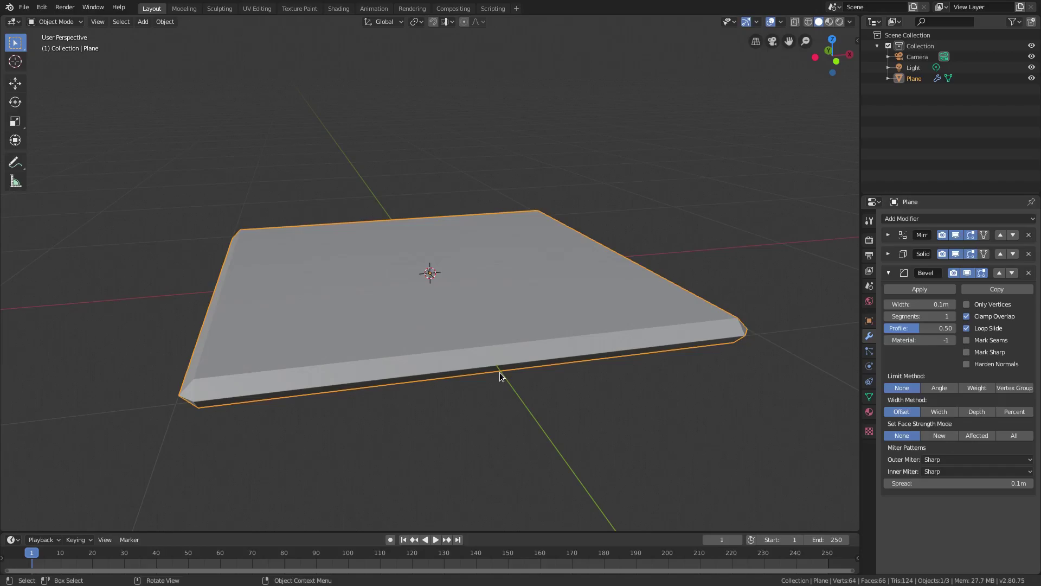
{"action": "middle_click_drag", "start_coordinate": [501, 376], "coordinate": [559, 369]}
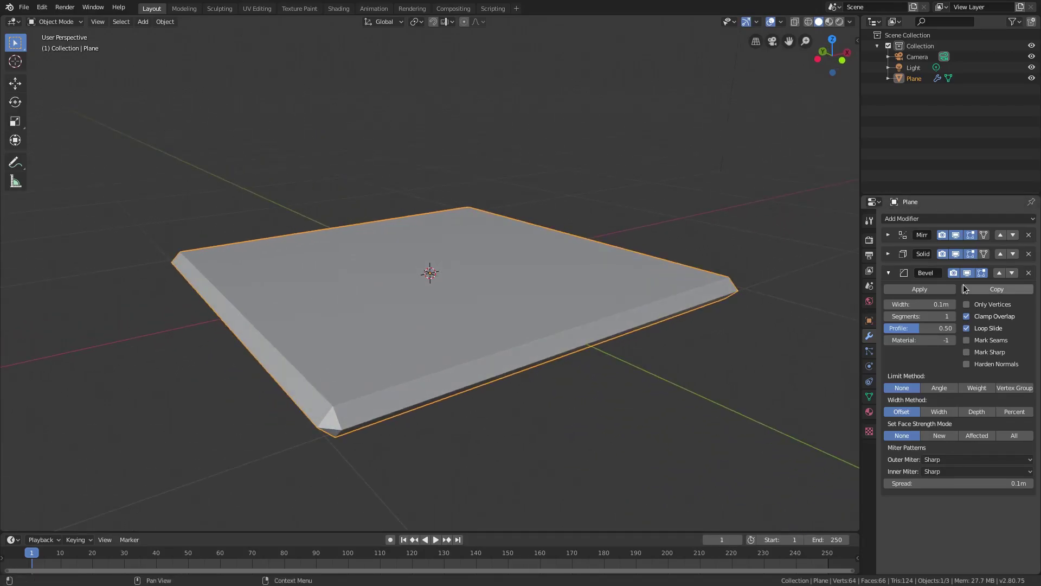
- Increase the Bevel modifier's segments to 5
{"action": "left_click", "coordinate": [951, 316]}
{"action": "left_click", "coordinate": [951, 316]}
{"action": "left_click", "coordinate": [951, 317]}
{"action": "left_click", "coordinate": [952, 316]}
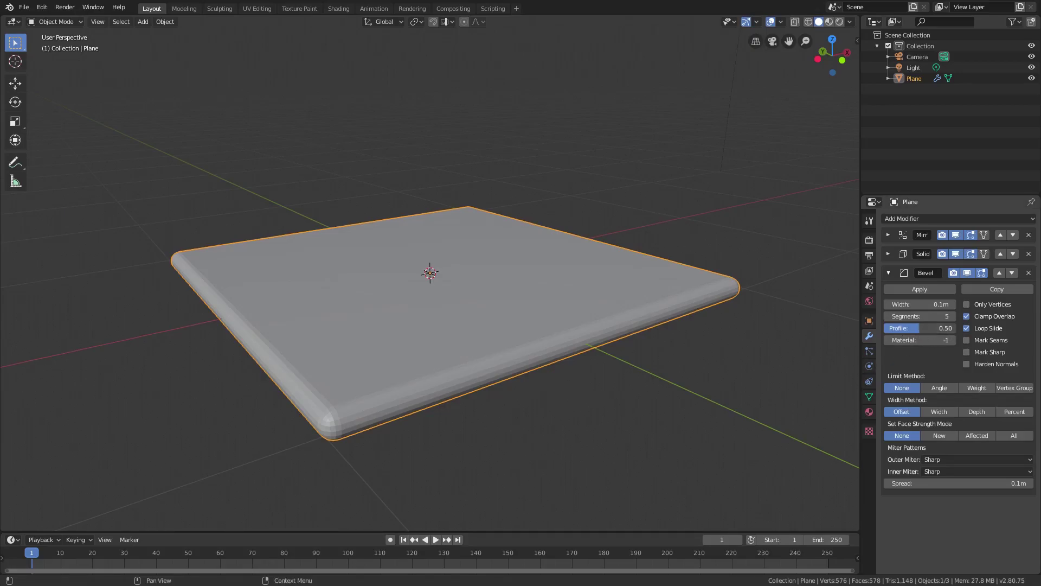
- Try a profile value of 0.52 on the Bevel modifier and inspect the rounded edges
{"action": "mouse_move", "coordinate": [922, 328]}
{"action": "left_mouse_down"}
{"action": "mouse_move", "coordinate": [953, 328]}
{"action": "mouse_move", "coordinate": [926, 328]}
{"action": "left_mouse_up"}
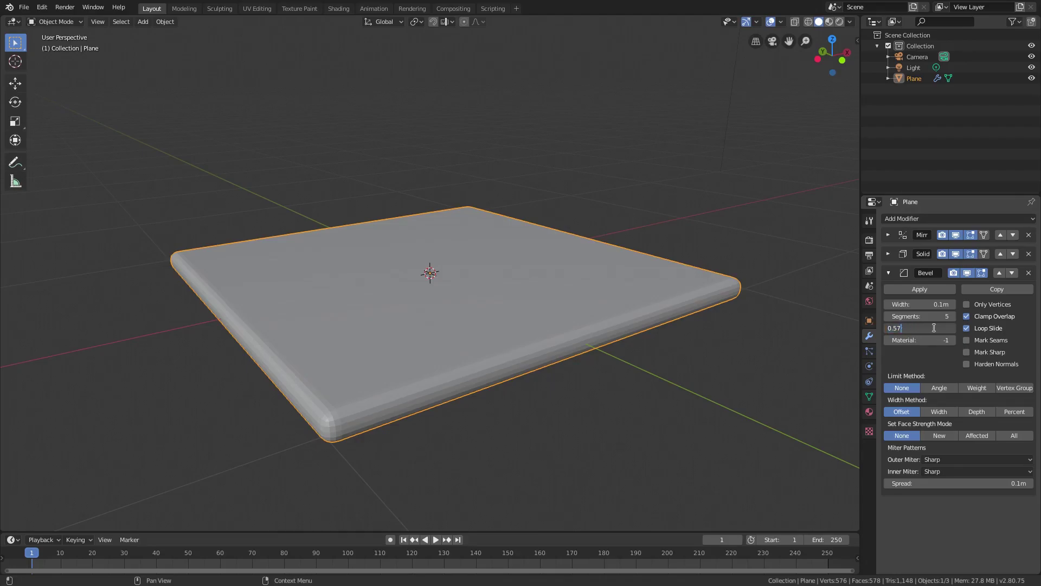
{"action": "type", "text": "2"}
{"action": "key", "text": "Return"}
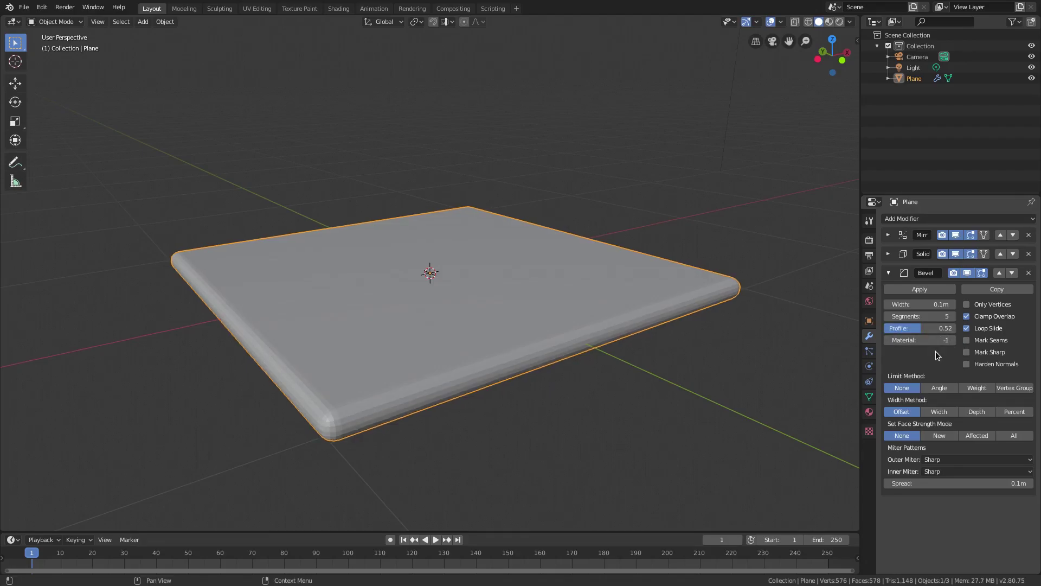
{"action": "middle_click_drag", "start_coordinate": [743, 363], "coordinate": [735, 359]}
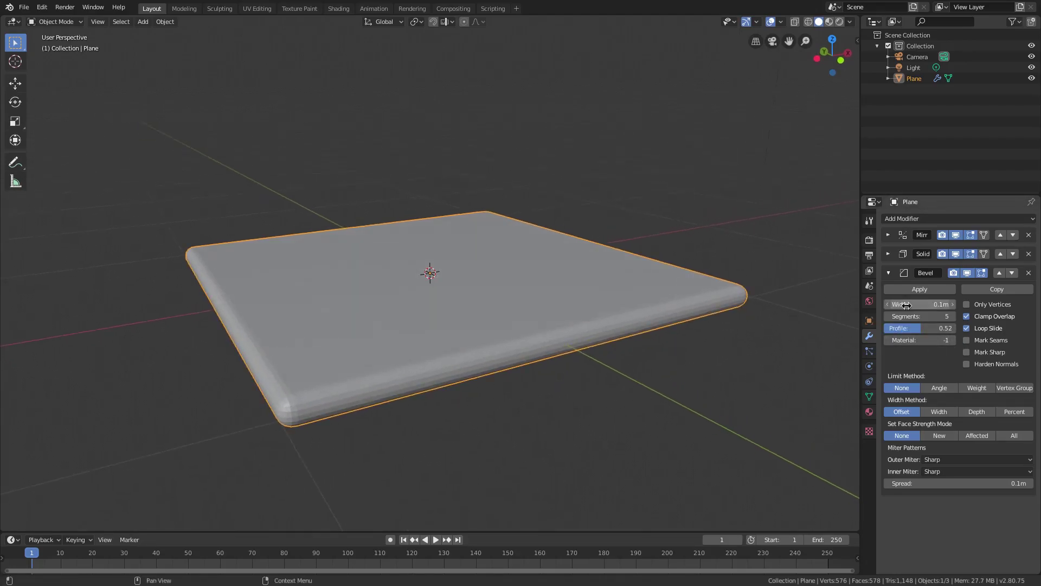
- Set the Bevel modifier's profile to 0.57
{"action": "left_click_drag", "start_coordinate": [916, 328], "coordinate": [936, 329]}
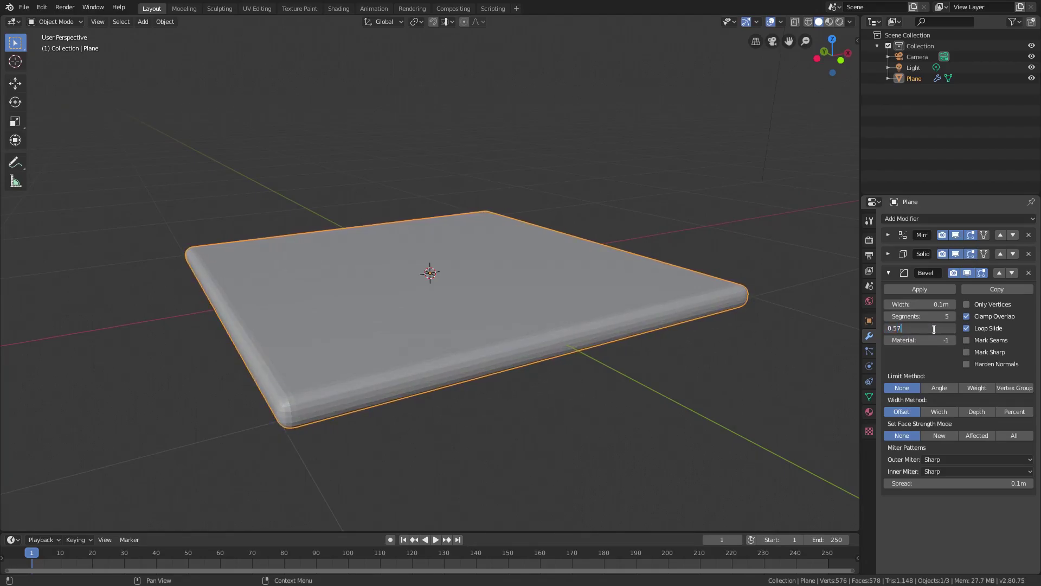
{"action": "key", "text": "Return"}
{"action": "middle_click_drag", "start_coordinate": [548, 362], "coordinate": [665, 421]}
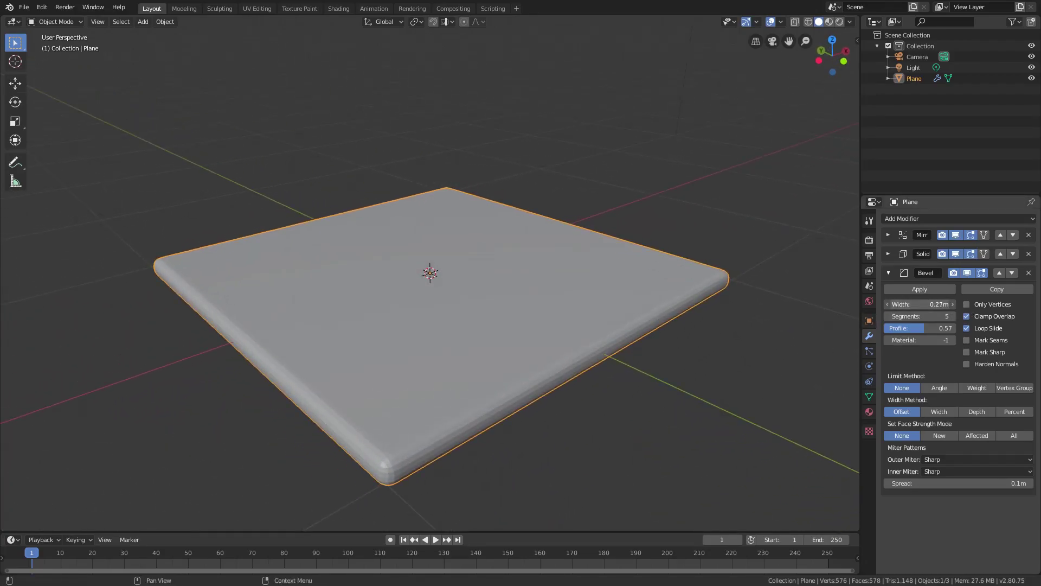
- Bring the Bevel modifier's width down to 0.01 m and check the plate's edges from several angles
{"action": "left_click_drag", "start_coordinate": [920, 304], "coordinate": [889, 304]}
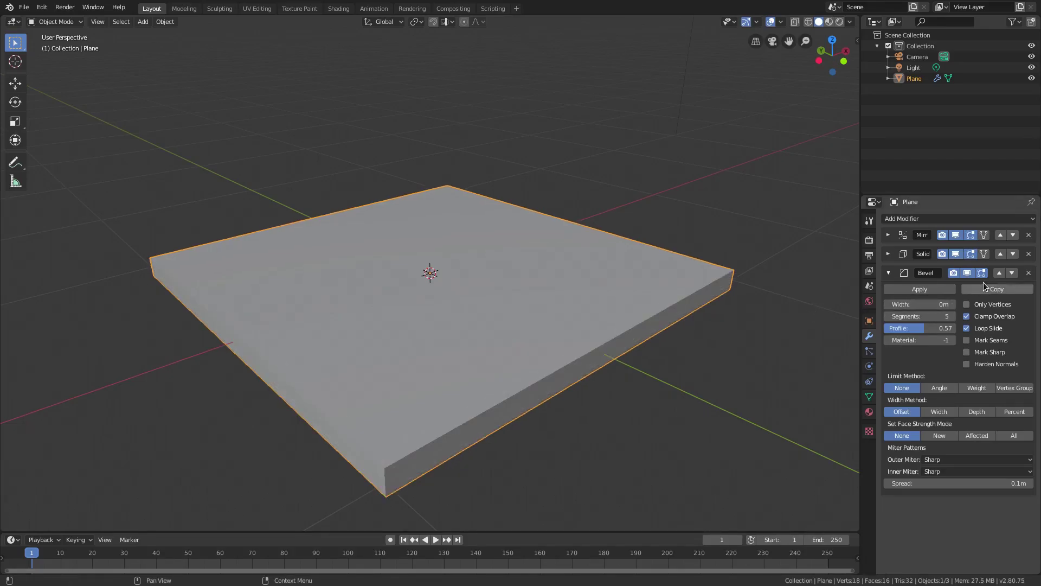
{"action": "left_click", "coordinate": [955, 304]}
{"action": "middle_click_drag", "start_coordinate": [647, 433], "coordinate": [635, 409]}
{"action": "scroll", "coordinate": [346, 358], "scroll_direction": "up", "scroll_amount": 2}
{"action": "middle_click_drag", "start_coordinate": [439, 375], "coordinate": [448, 370]}
{"action": "scroll", "coordinate": [337, 451], "scroll_direction": "down", "scroll_amount": 4}
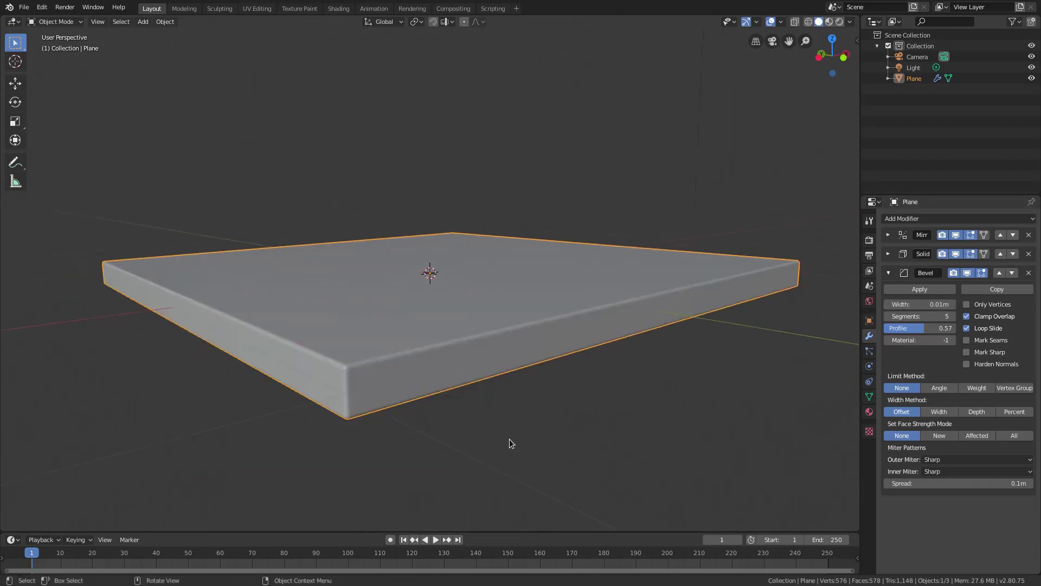
{"action": "middle_click_drag", "start_coordinate": [509, 441], "coordinate": [576, 416]}
{"action": "scroll", "coordinate": [576, 416], "scroll_direction": "up", "scroll_amount": 1}
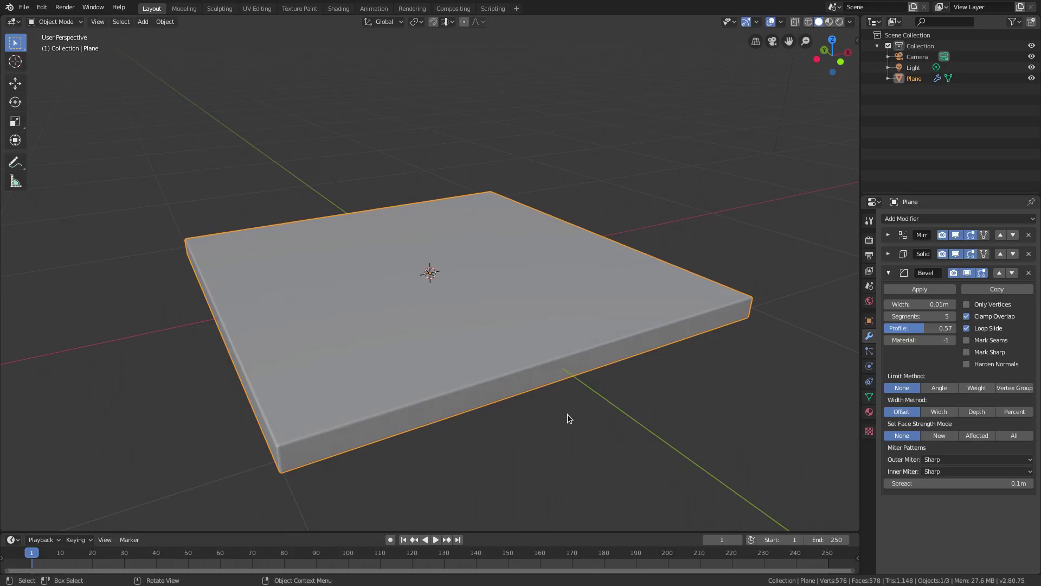
{"action": "middle_click_drag", "start_coordinate": [421, 353], "coordinate": [323, 404]}
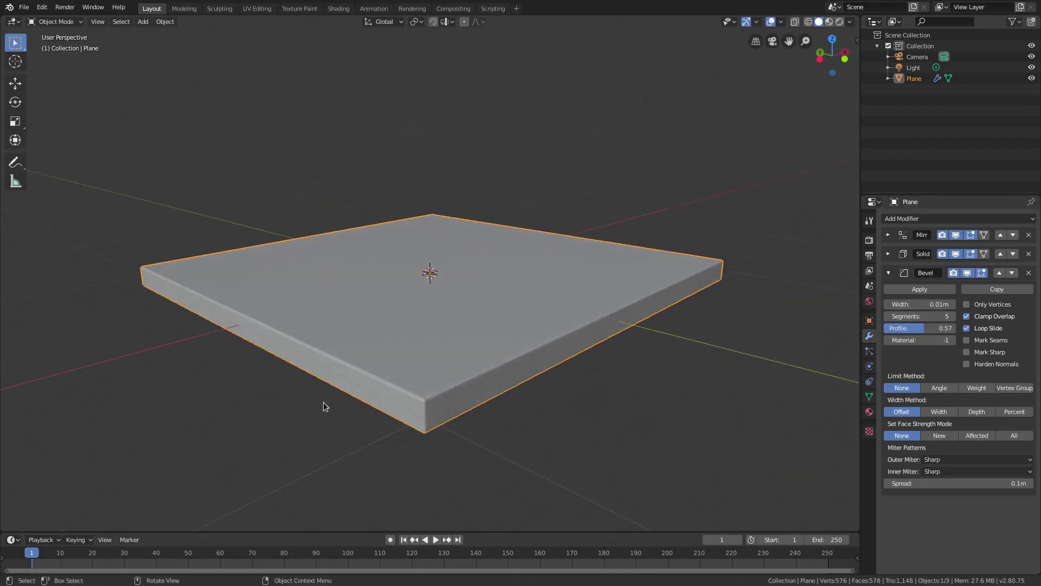
{"action": "scroll", "coordinate": [515, 430], "scroll_direction": "up", "scroll_amount": 2}
{"action": "scroll", "coordinate": [515, 431], "scroll_direction": "down", "scroll_amount": 1}
- Vary the Bevel modifier's width again and bring it back to 0.01 m
{"action": "left_click_drag", "start_coordinate": [917, 304], "coordinate": [953, 304]}
{"action": "middle_click_drag", "start_coordinate": [474, 440], "coordinate": [452, 417]}
{"action": "scroll", "coordinate": [454, 408], "scroll_direction": "up", "scroll_amount": 1}
{"action": "left_click", "coordinate": [952, 303]}
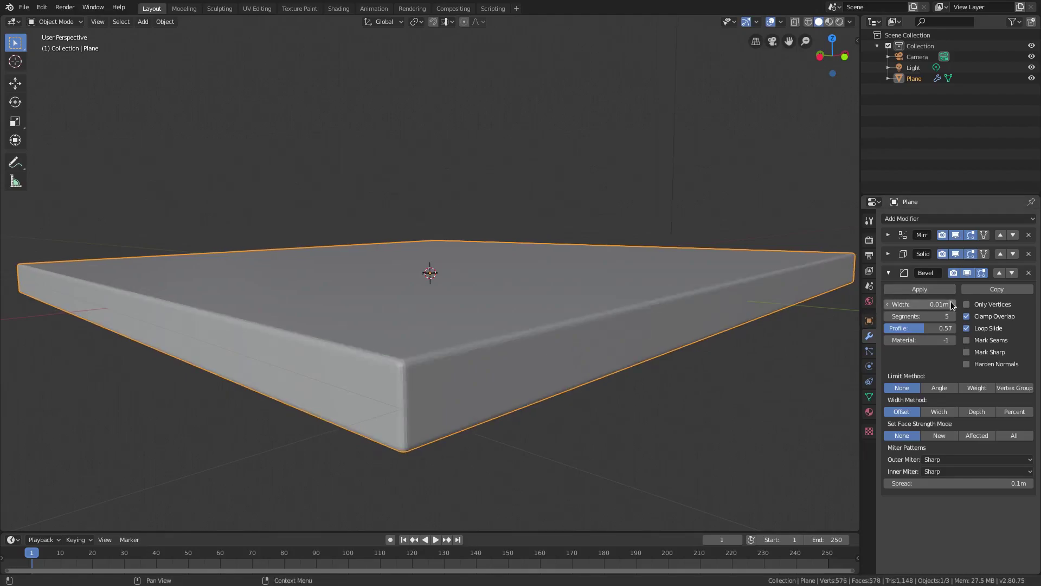
- Examine the facets on the plate's bevelled corner up close and from different distances
{"action": "middle_click_drag", "start_coordinate": [528, 356], "coordinate": [509, 362]}
{"action": "scroll", "coordinate": [442, 388], "scroll_direction": "up", "scroll_amount": 1}
{"action": "middle_click_drag", "start_coordinate": [441, 389], "coordinate": [445, 387]}
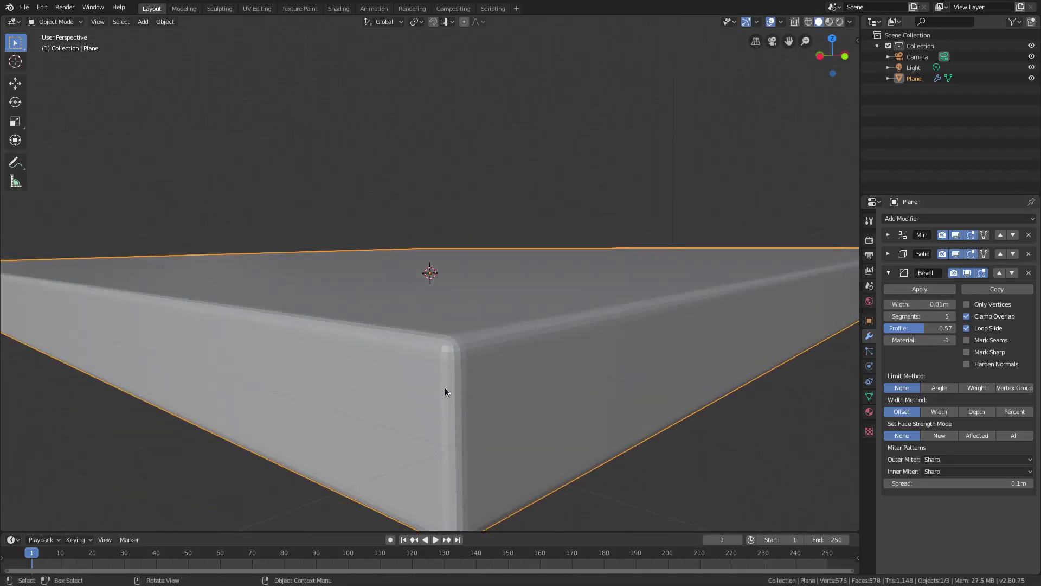
{"action": "scroll", "coordinate": [444, 387], "scroll_direction": "up", "scroll_amount": 1}
{"action": "scroll", "coordinate": [572, 413], "scroll_direction": "down", "scroll_amount": 1}
{"action": "middle_click_drag", "start_coordinate": [573, 414], "coordinate": [568, 413]}
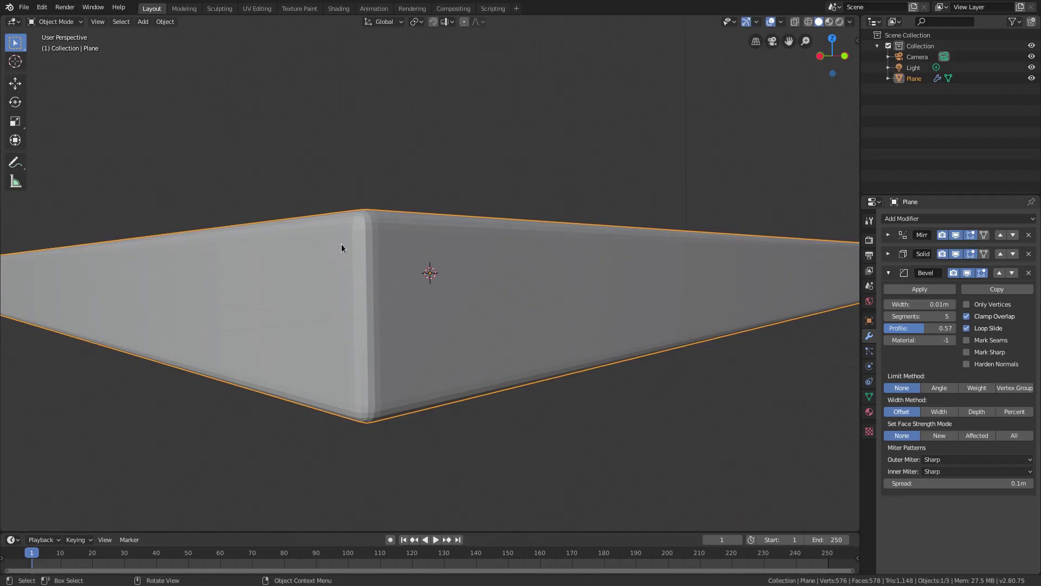
{"action": "scroll", "coordinate": [341, 243], "scroll_direction": "down", "scroll_amount": 4}
{"action": "scroll", "coordinate": [575, 283], "scroll_direction": "up", "scroll_amount": 5}
{"action": "scroll", "coordinate": [565, 291], "scroll_direction": "down", "scroll_amount": 2}
{"action": "scroll", "coordinate": [565, 295], "scroll_direction": "up", "scroll_amount": 5}
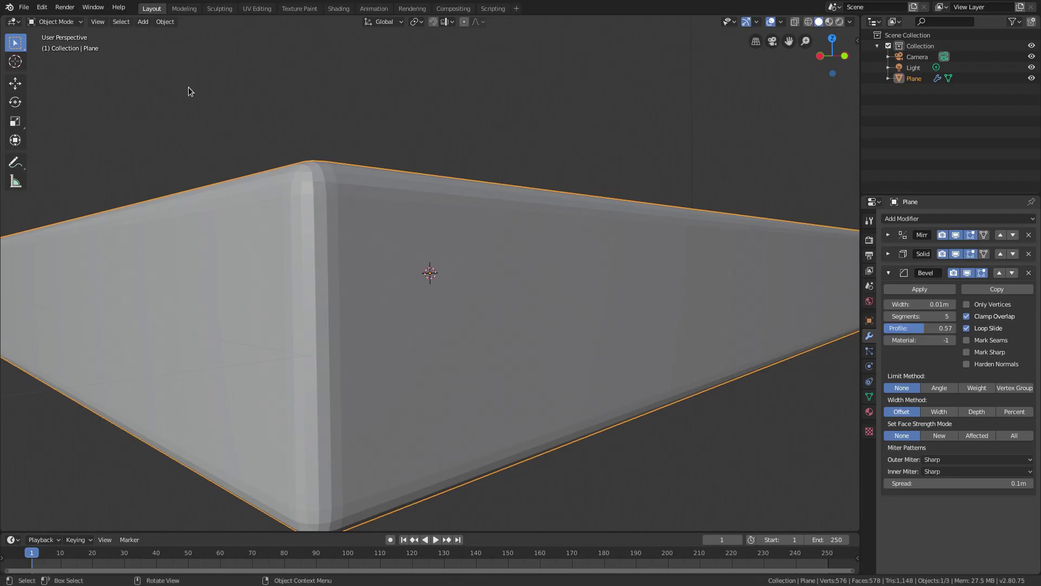
- Apply Shade Smooth to the plate and collapse the Bevel modifier's settings
{"action": "left_click", "coordinate": [165, 25]}
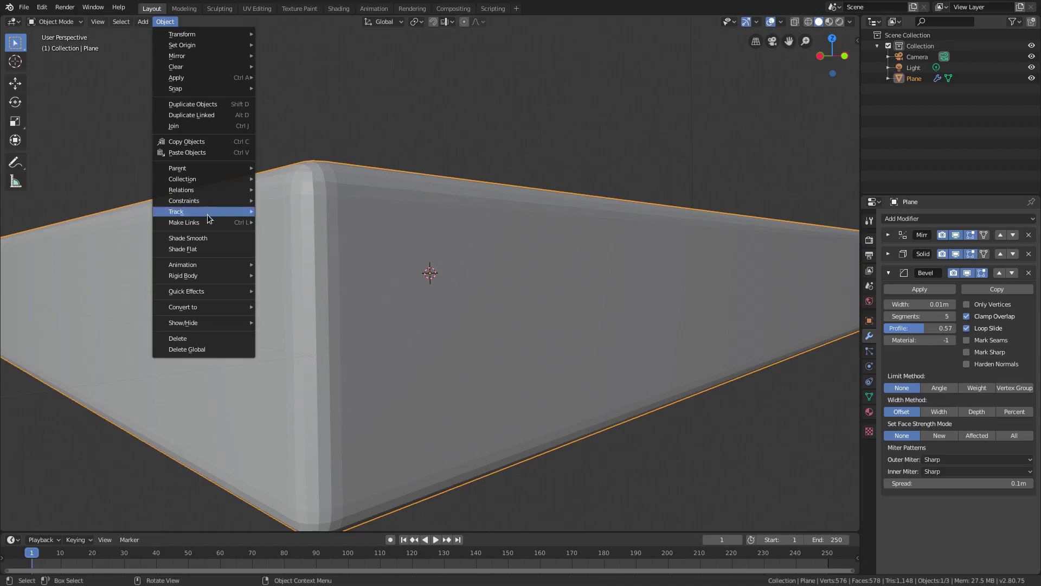
{"action": "left_click", "coordinate": [206, 238]}
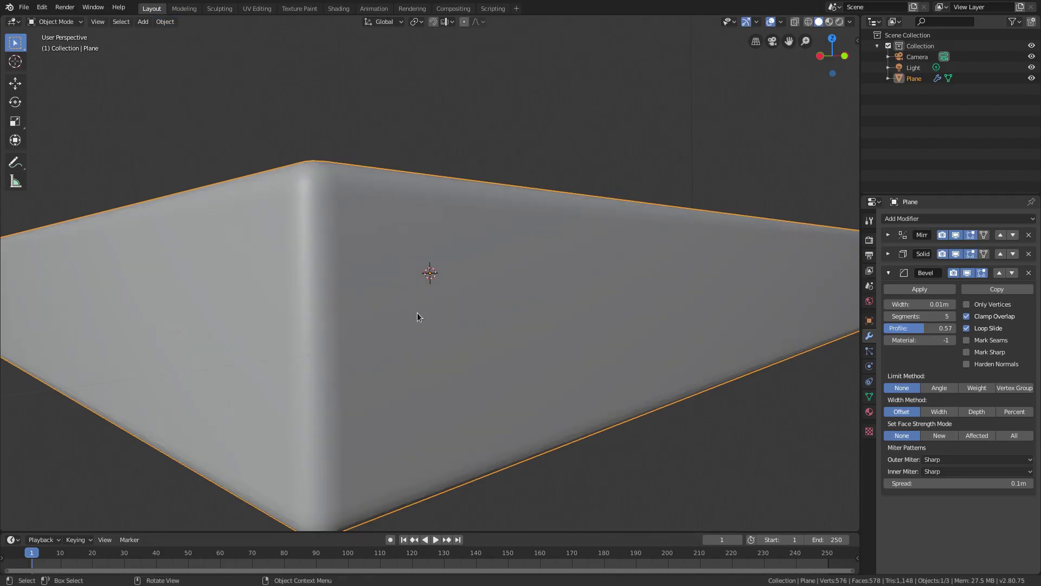
{"action": "scroll", "coordinate": [418, 313], "scroll_direction": "down", "scroll_amount": 6}
{"action": "middle_click_drag", "start_coordinate": [481, 311], "coordinate": [477, 364]}
{"action": "scroll", "coordinate": [503, 334], "scroll_direction": "down", "scroll_amount": 3}
{"action": "scroll", "coordinate": [480, 367], "scroll_direction": "down", "scroll_amount": 2}
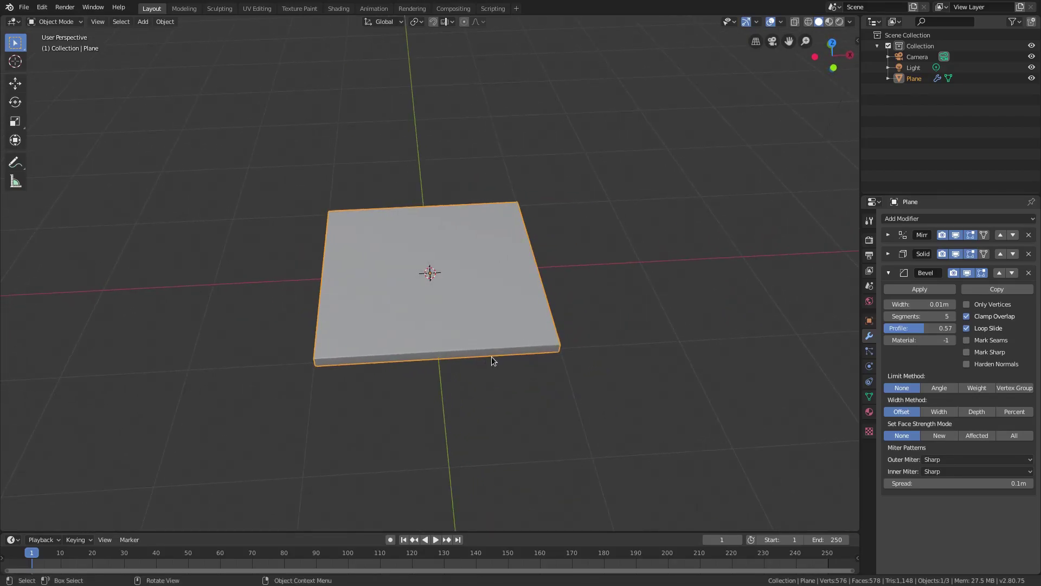
{"action": "left_click", "coordinate": [888, 273]}
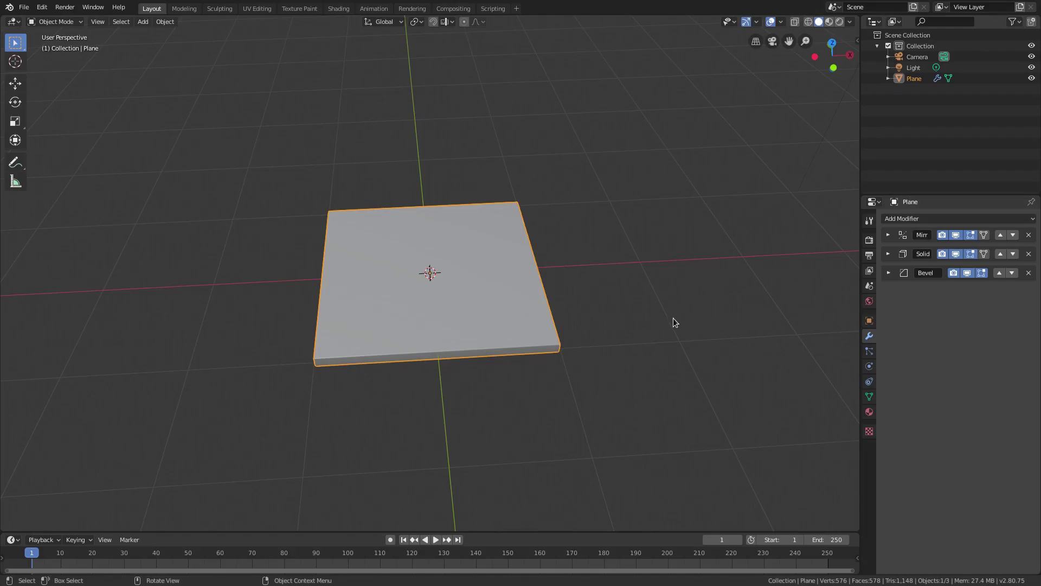
{"action": "scroll", "coordinate": [462, 346], "scroll_direction": "up", "scroll_amount": 4}
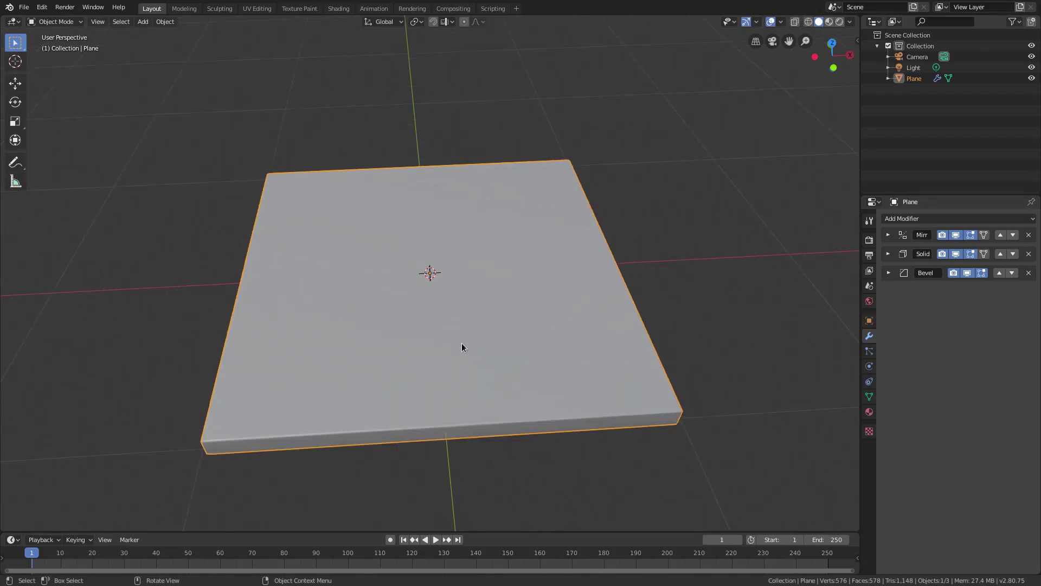
- In Edit Mode, select the whole quarter plane and scale it along the Y axis by a factor of about 0.5
{"action": "key", "text": "Tab"}
{"action": "scroll", "coordinate": [464, 345], "scroll_direction": "down", "scroll_amount": 3}
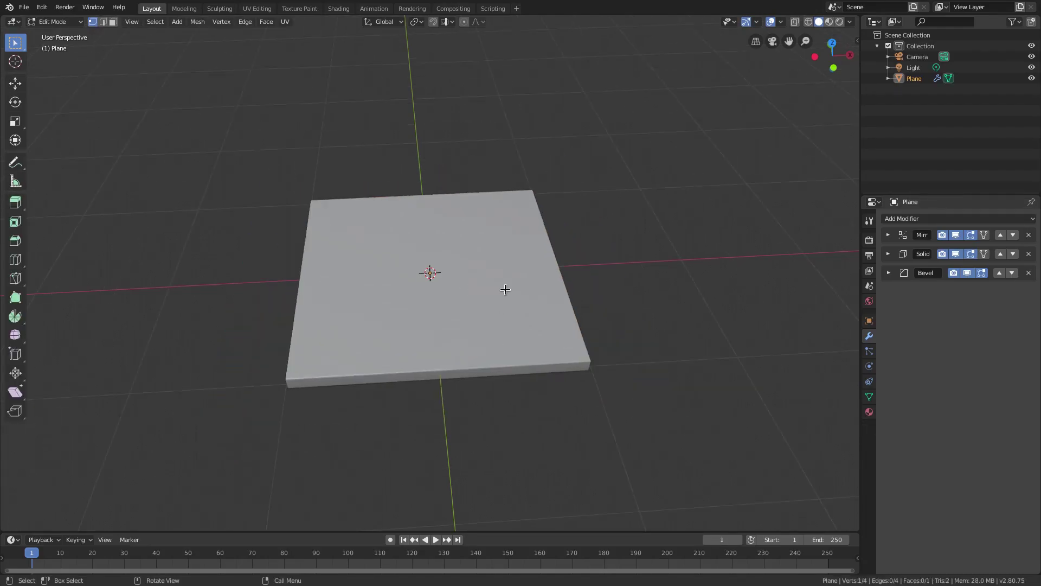
{"action": "middle_click_drag", "start_coordinate": [505, 290], "coordinate": [436, 361]}
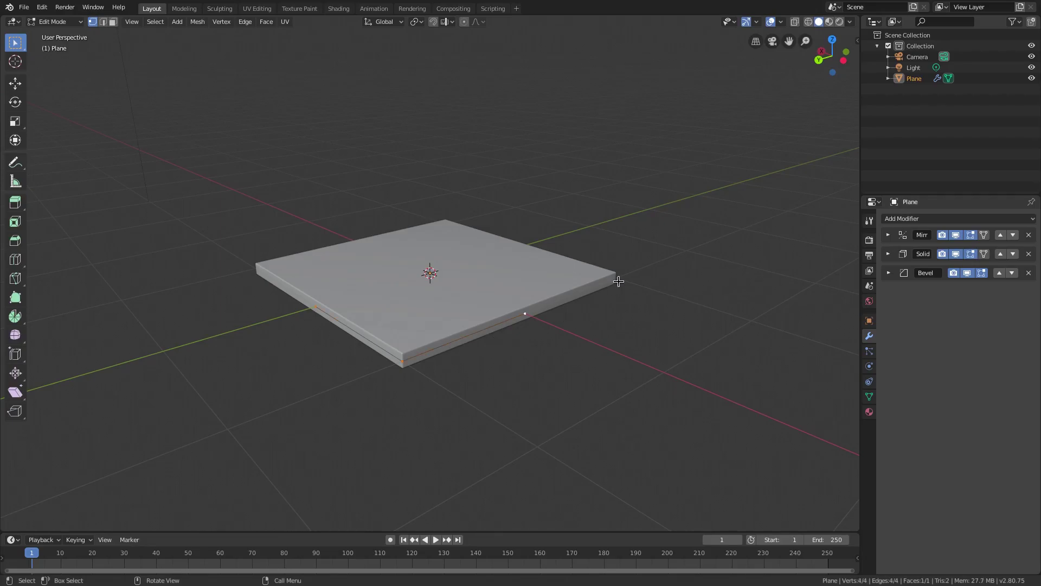
{"action": "middle_click_drag", "start_coordinate": [654, 299], "coordinate": [709, 281]}
{"action": "key", "text": "s"}
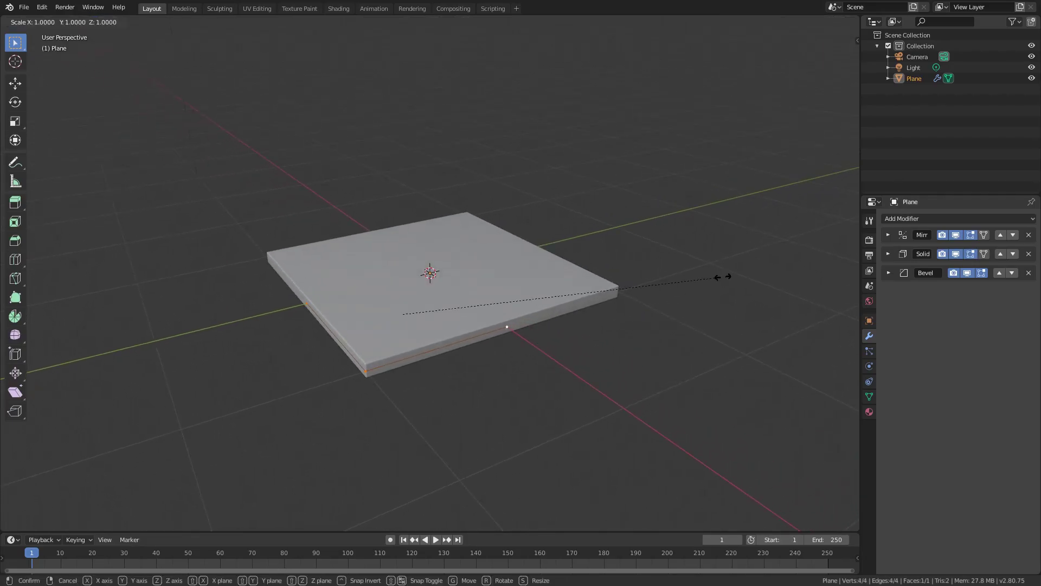
{"action": "key", "text": "y"}
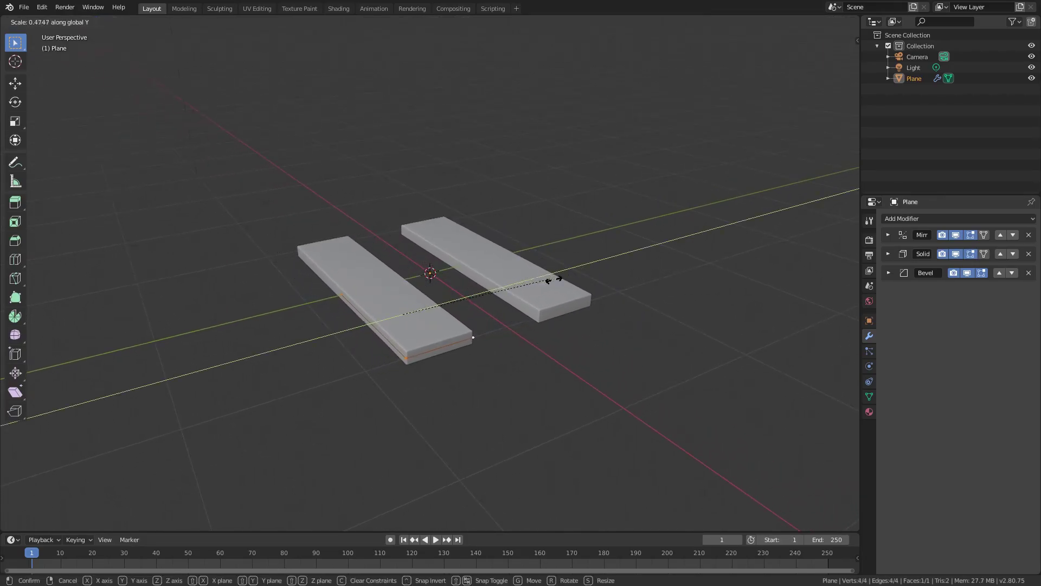
{"action": "left_click", "coordinate": [564, 289]}
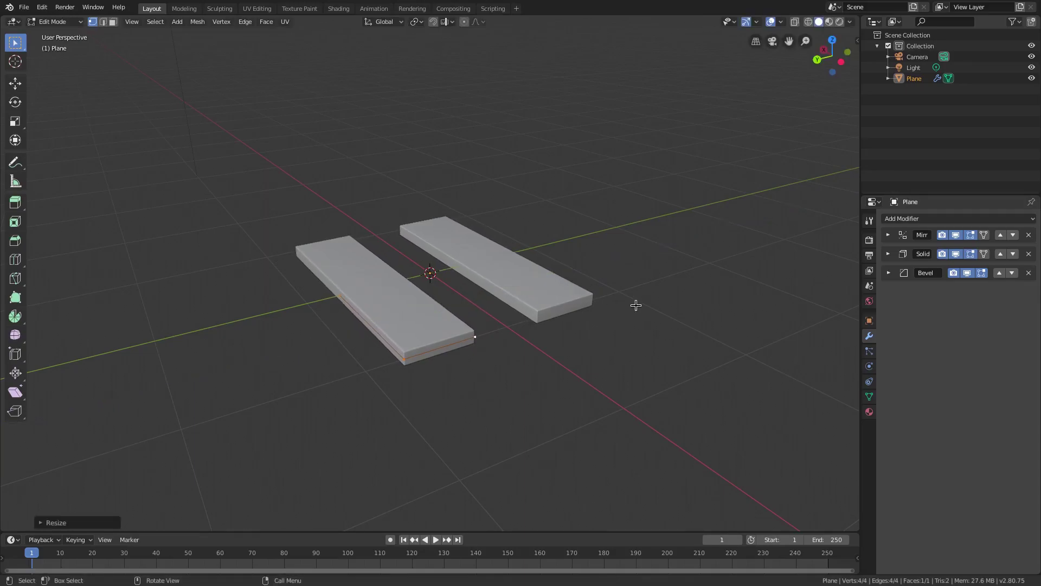
- Scale the selected strip down further along the Y axis
{"action": "middle_click_drag", "start_coordinate": [637, 304], "coordinate": [612, 314]}
{"action": "key", "text": "KP_1"}
{"action": "middle_click_drag", "start_coordinate": [537, 275], "coordinate": [451, 312]}
{"action": "middle_click_drag", "start_coordinate": [479, 244], "coordinate": [641, 242]}
{"action": "key", "text": "s"}
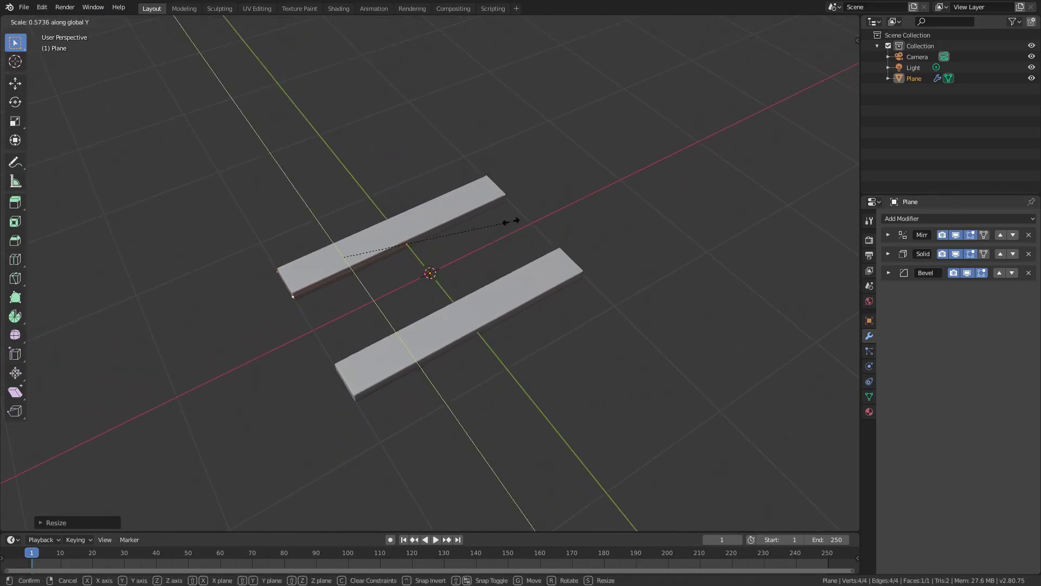
{"action": "left_click", "coordinate": [496, 265]}
- Select the two vertices at the strip's outer end and extrude their edge outward along the X axis
{"action": "left_click", "coordinate": [297, 300]}
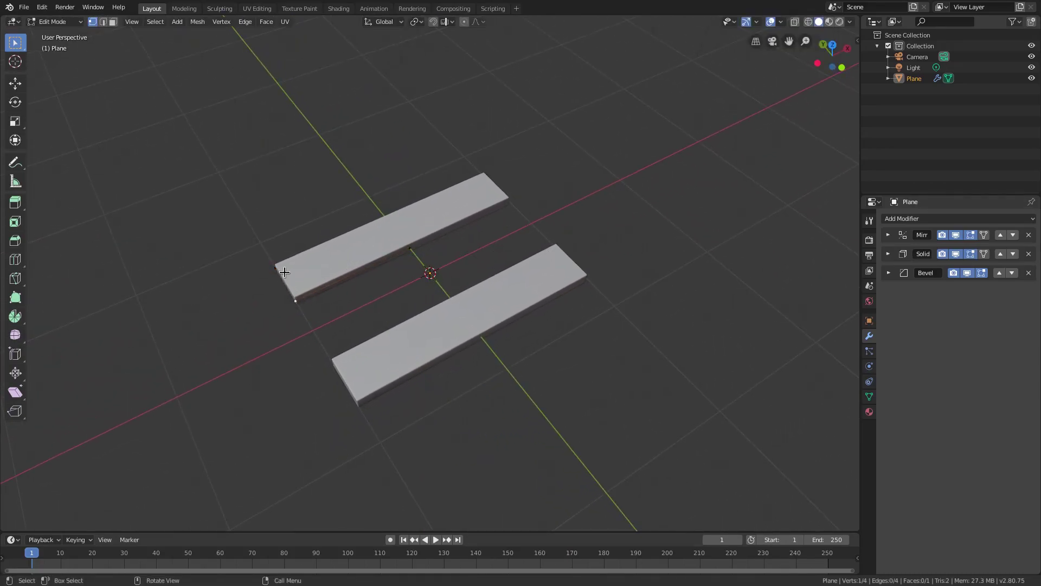
{"action": "middle_click_drag", "start_coordinate": [284, 274], "coordinate": [307, 258]}
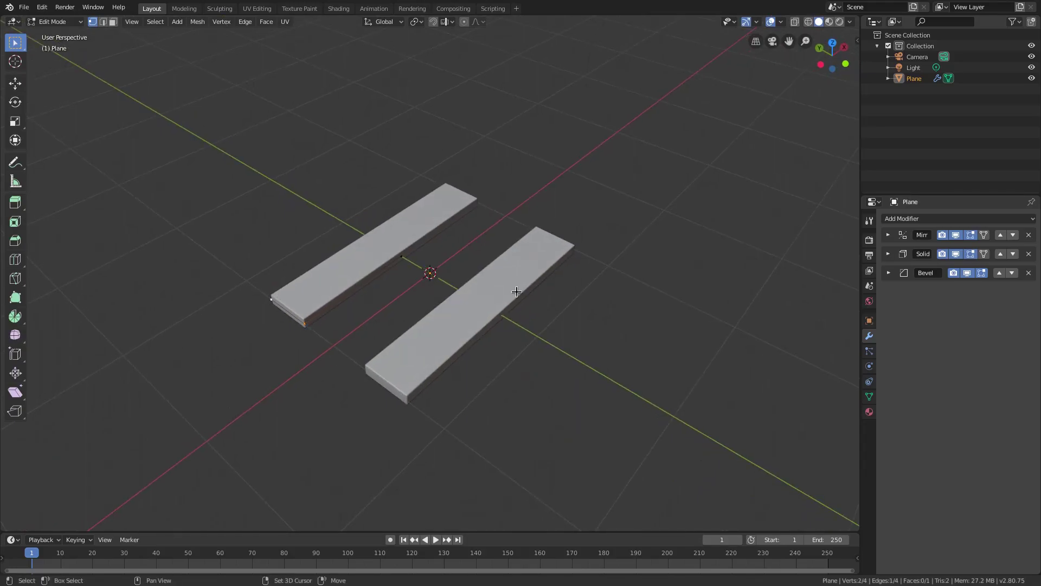
{"action": "middle_click_drag", "start_coordinate": [516, 292], "coordinate": [491, 252]}
{"action": "key", "text": "e"}
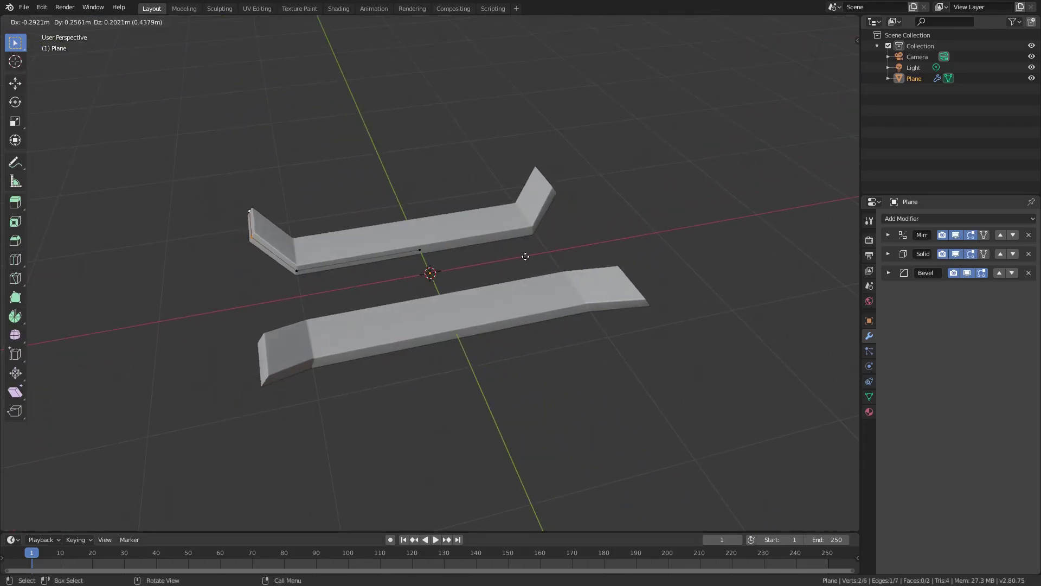
{"action": "key", "text": "x"}
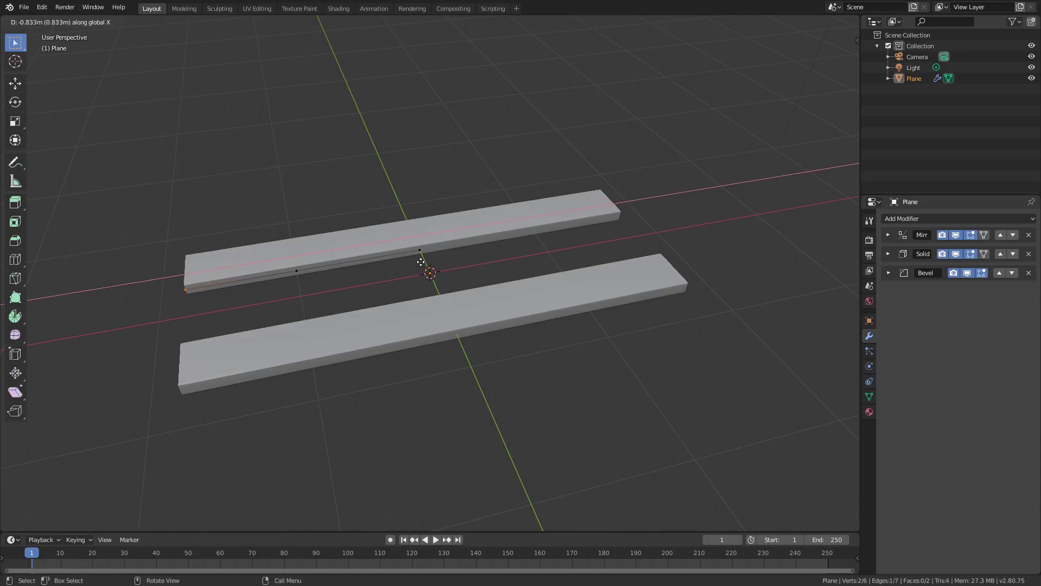
{"action": "left_click", "coordinate": [482, 269]}
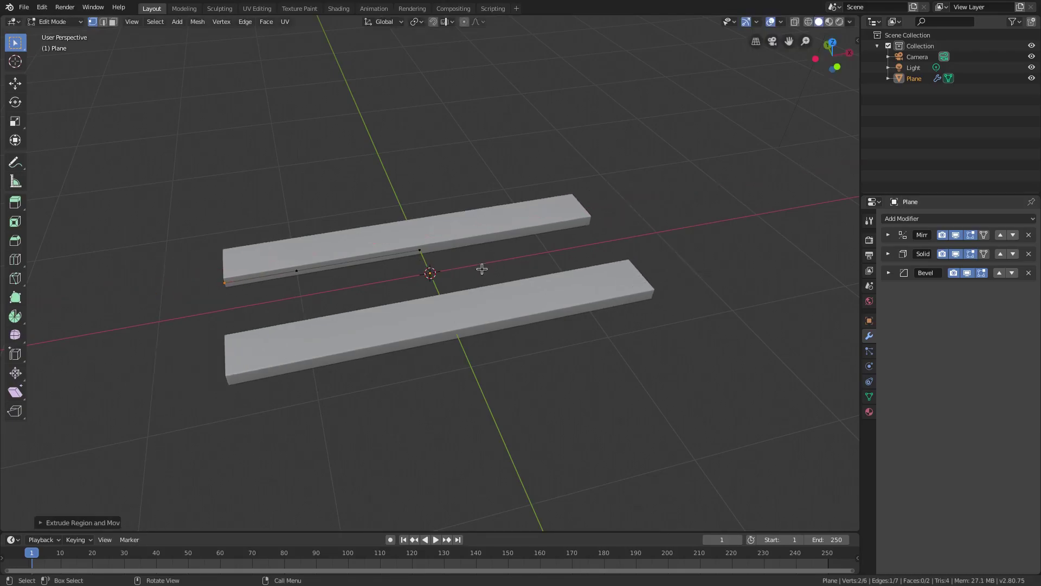
- In top view, move the extruded end edge outward along the Y axis so the end section slants away from the centre
{"action": "key", "text": "KP_7"}
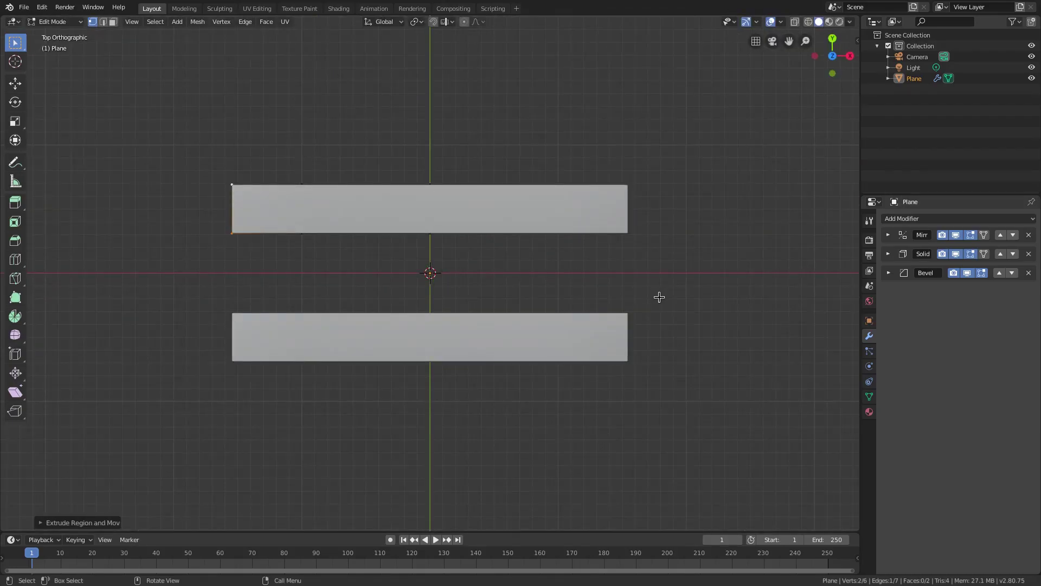
{"action": "key", "text": "g"}
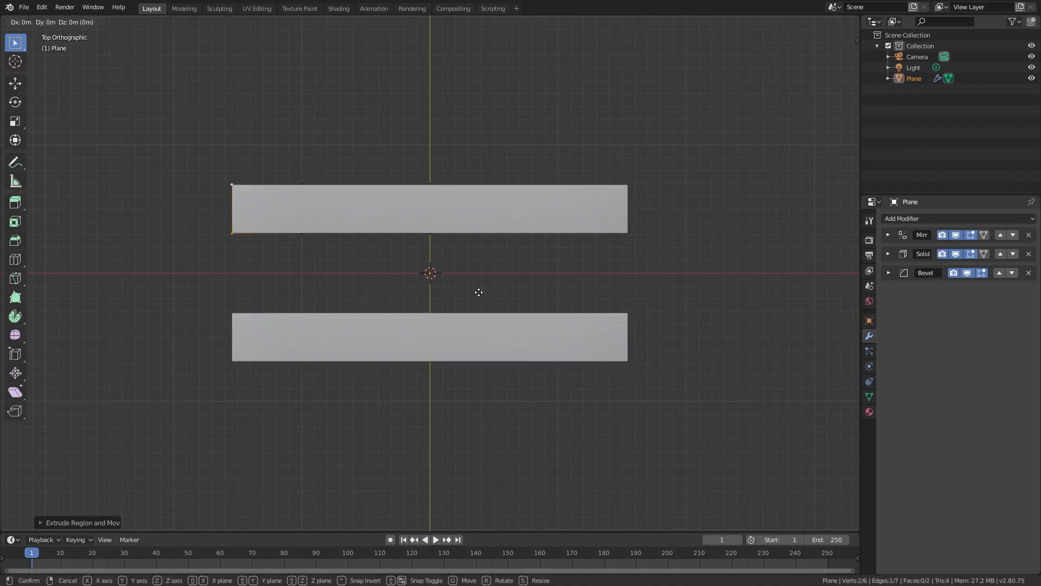
{"action": "key", "text": "z"}
{"action": "right_click", "coordinate": [486, 259]}
{"action": "key", "text": "g"}
{"action": "key", "text": "y"}
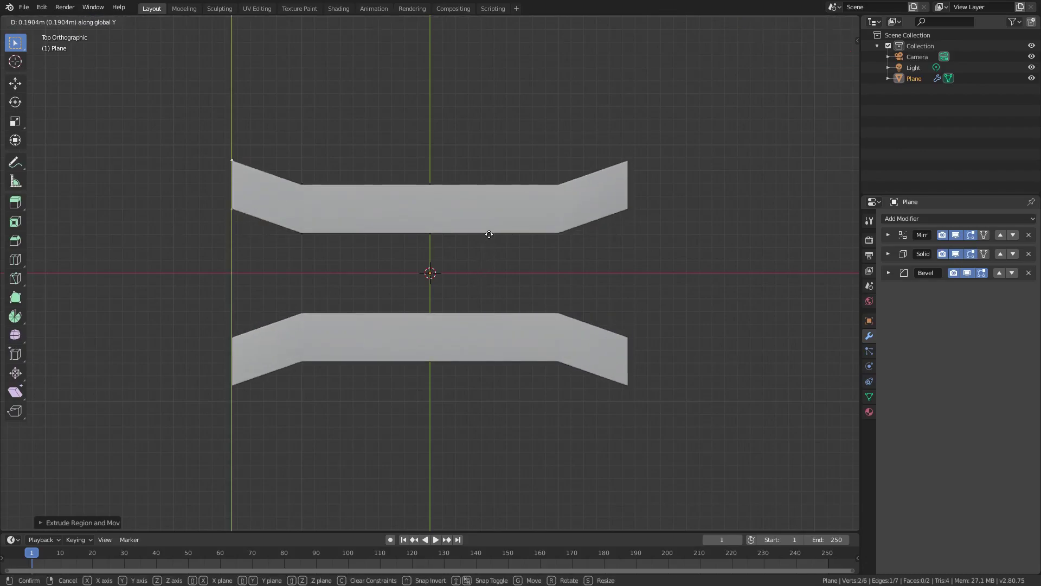
{"action": "left_click", "coordinate": [495, 226]}
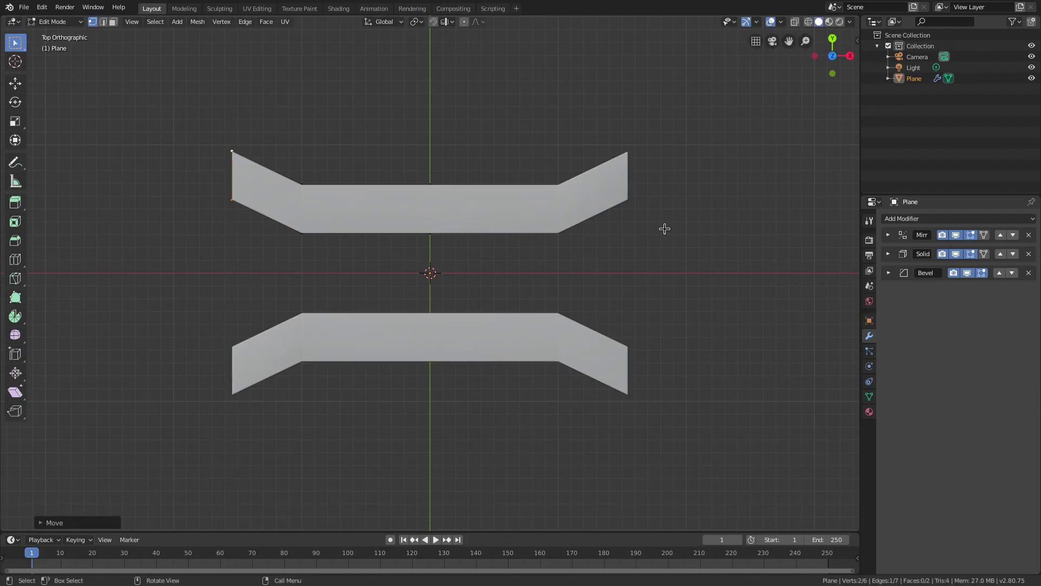
- Extrude the end edge about 0.57 m along X and reshape the arm's vertices into a bent, angled tip
{"action": "key", "text": "e"}
{"action": "key", "text": "x"}
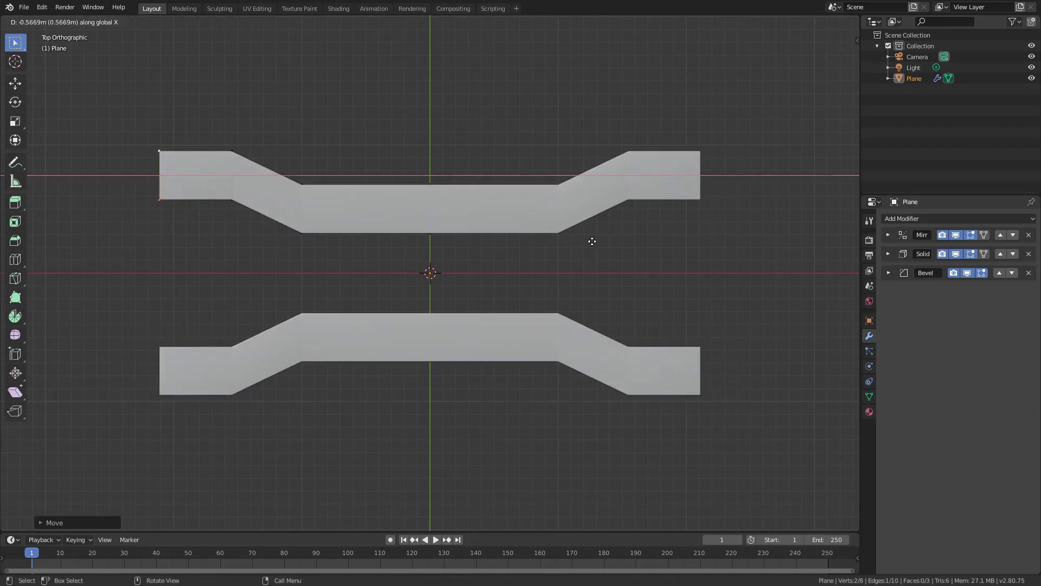
{"action": "left_click", "coordinate": [600, 242]}
{"action": "key", "text": "g"}
{"action": "key", "text": "y"}
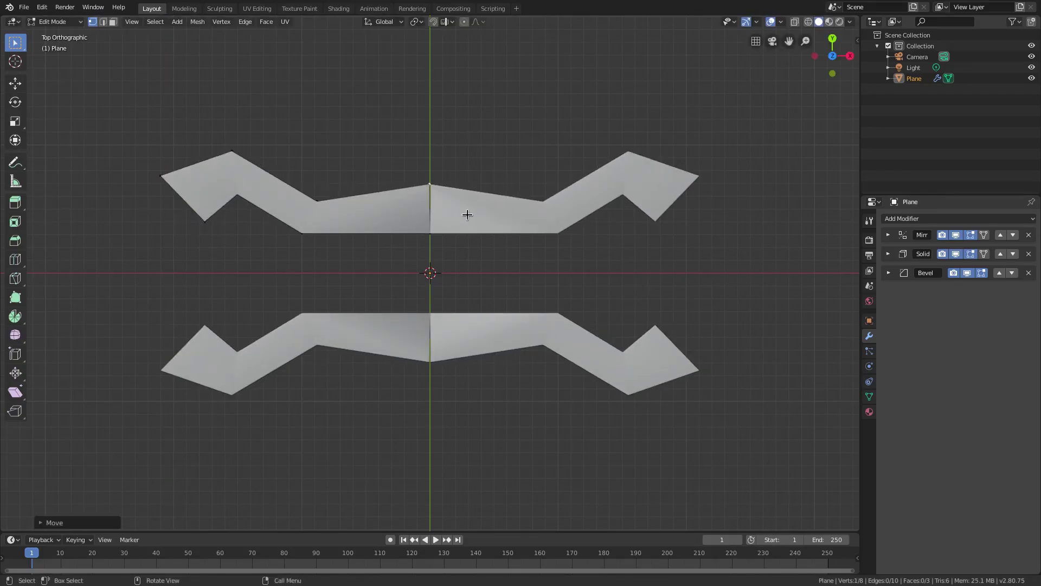
- Undo the last vertex move and try pulling the centre vertex away from the mirror axis
{"action": "key", "text": "ctrl+z"}
{"action": "key", "text": "g"}
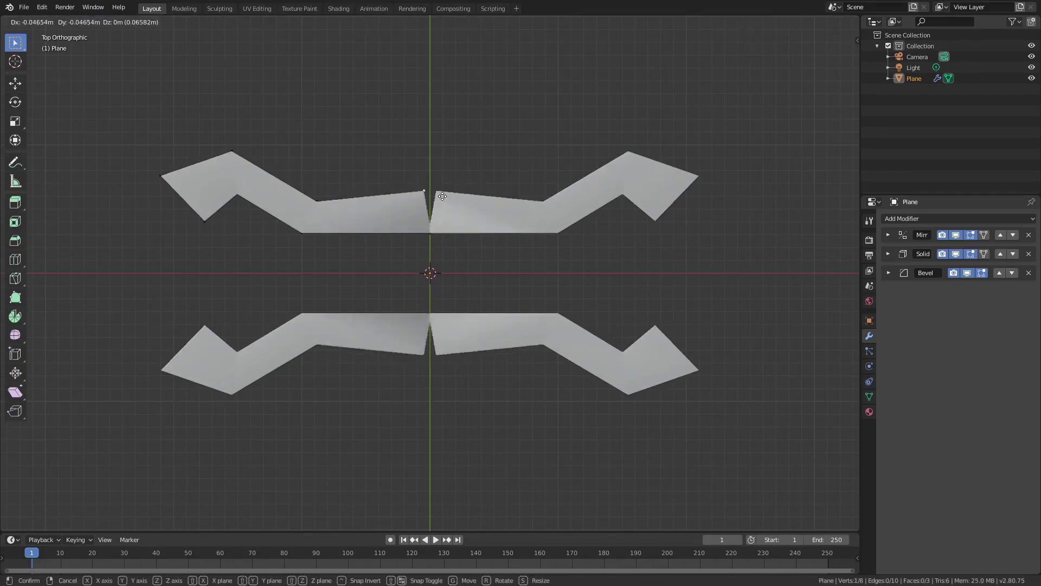
{"action": "right_click", "coordinate": [374, 158]}
- Enable Clipping in the Mirror modifier, comparing vertex moves with it on and off, and move the centre vertex outward along the seam
{"action": "left_click", "coordinate": [888, 235]}
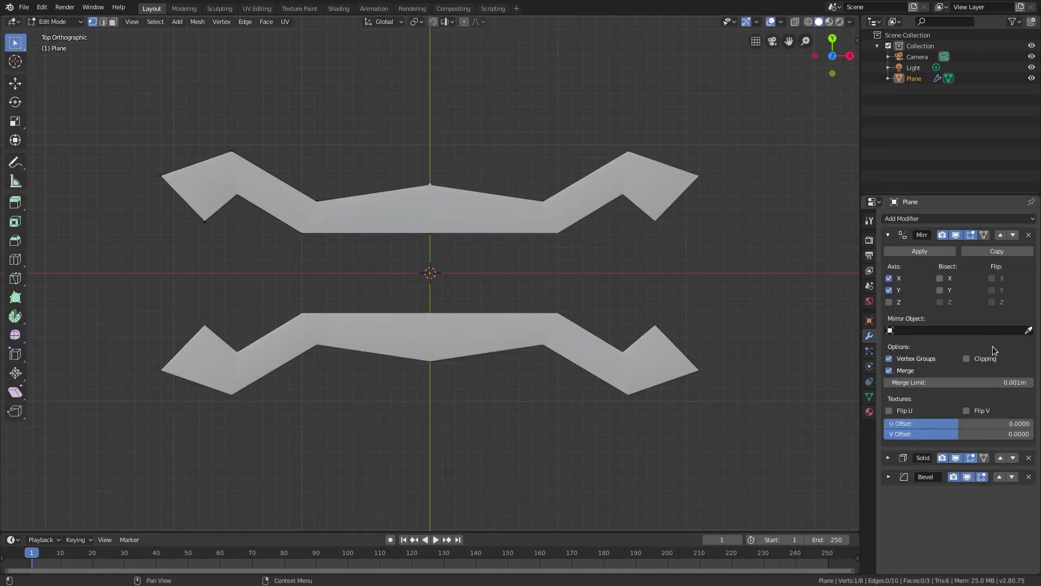
{"action": "key", "text": "g"}
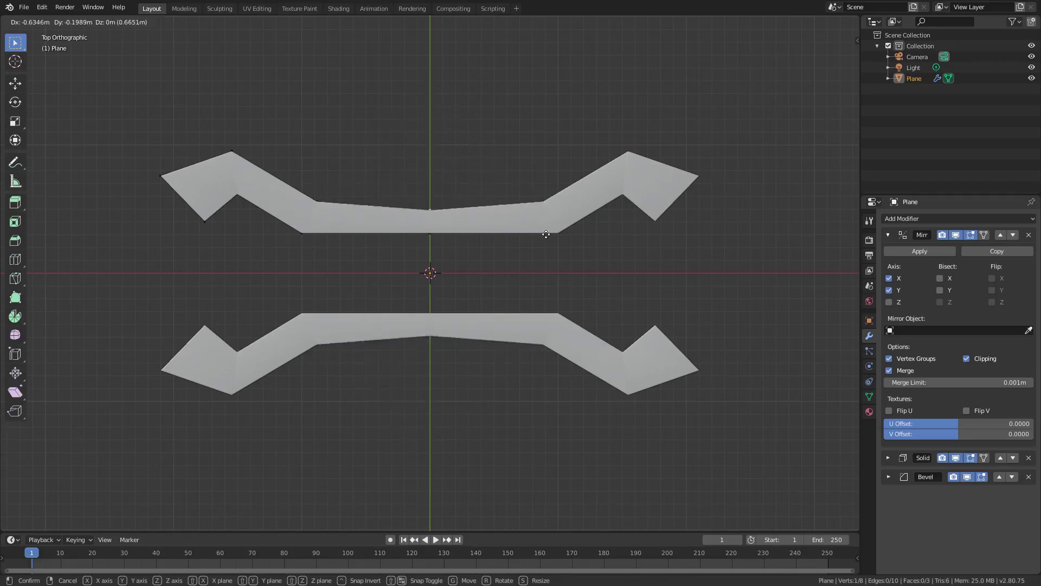
{"action": "left_click", "coordinate": [467, 267]}
{"action": "left_click", "coordinate": [967, 358]}
{"action": "key", "text": "g"}
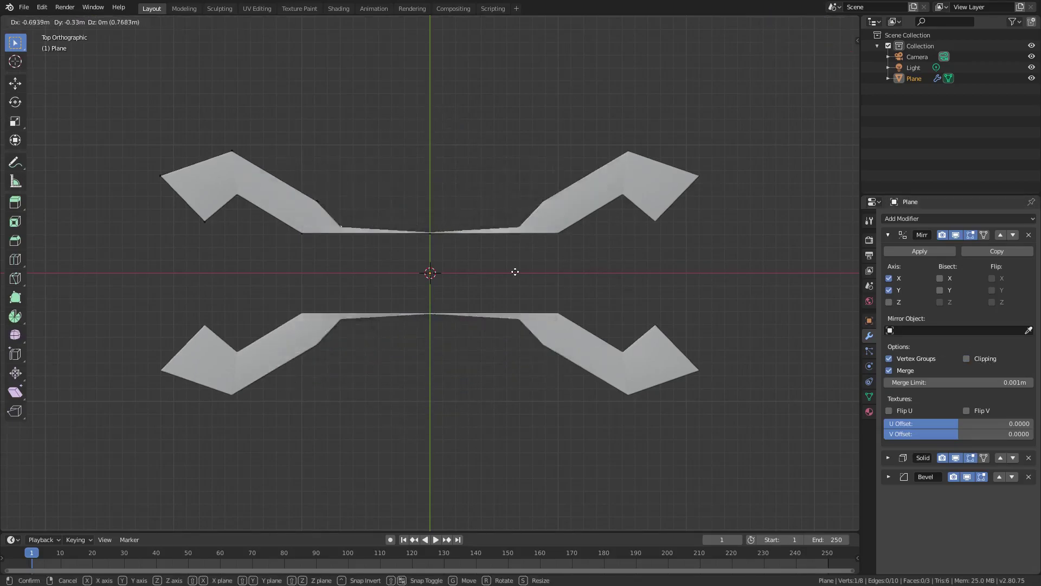
{"action": "key", "text": "Escape"}
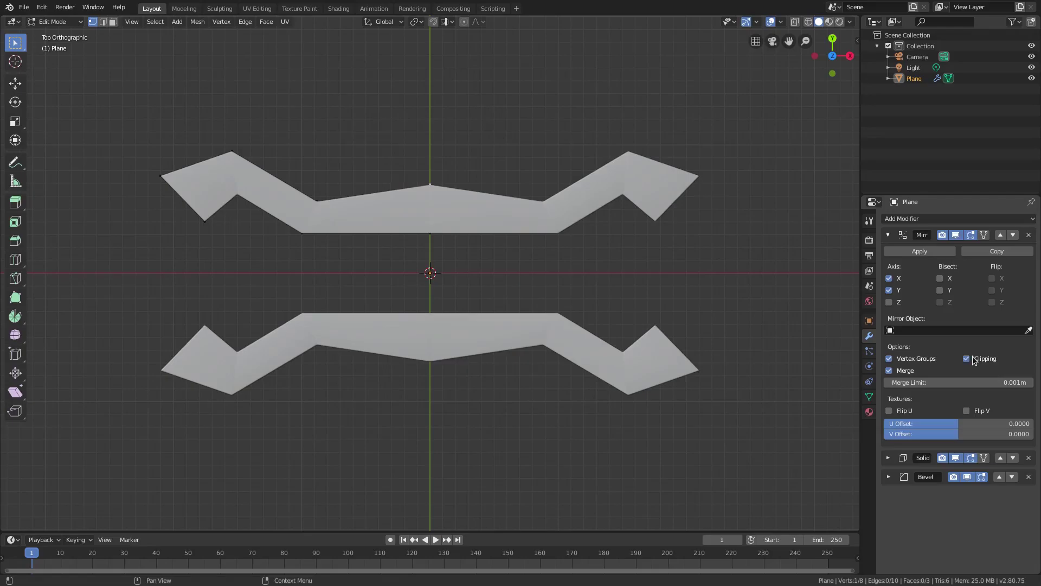
{"action": "key", "text": "g"}
{"action": "left_click", "coordinate": [477, 191]}
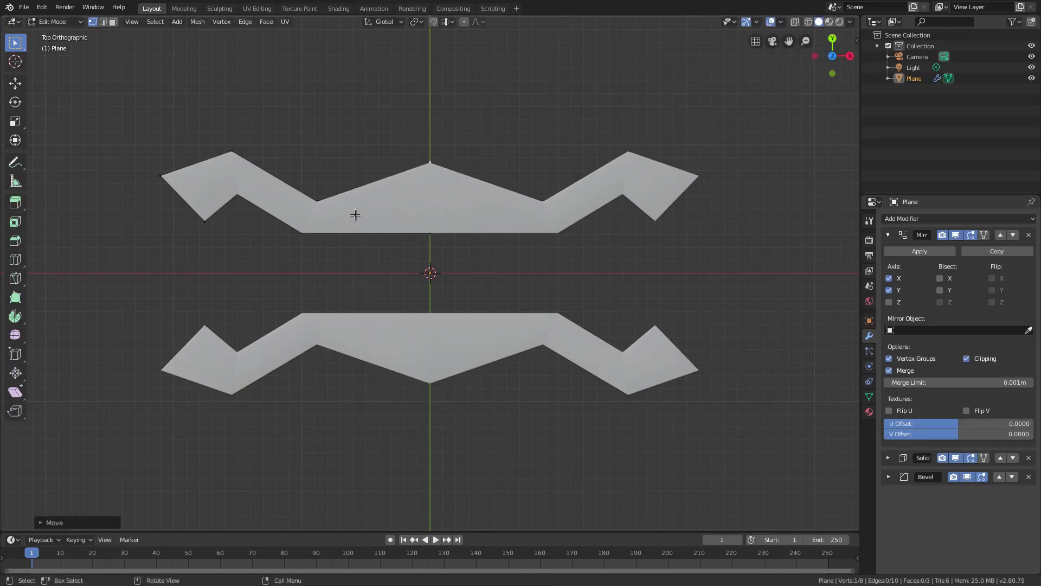
- Subdivide the edge between the centre peak and its neighbouring vertex, and move the new midpoint about 0.05 m inward
{"action": "left_click", "coordinate": [318, 200], "text": "shift"}
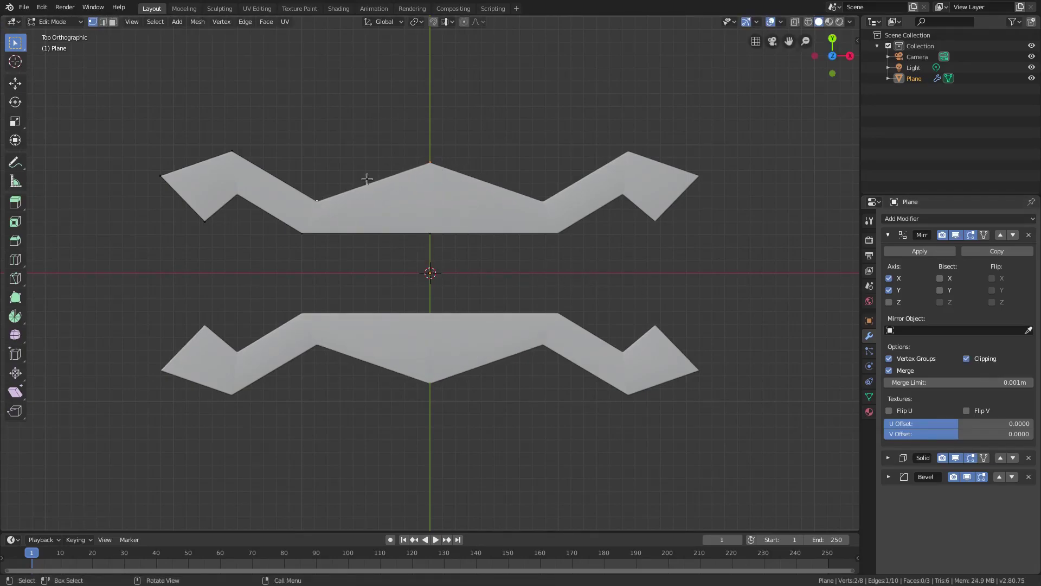
{"action": "right_click", "coordinate": [385, 179]}
{"action": "left_click", "coordinate": [385, 179]}
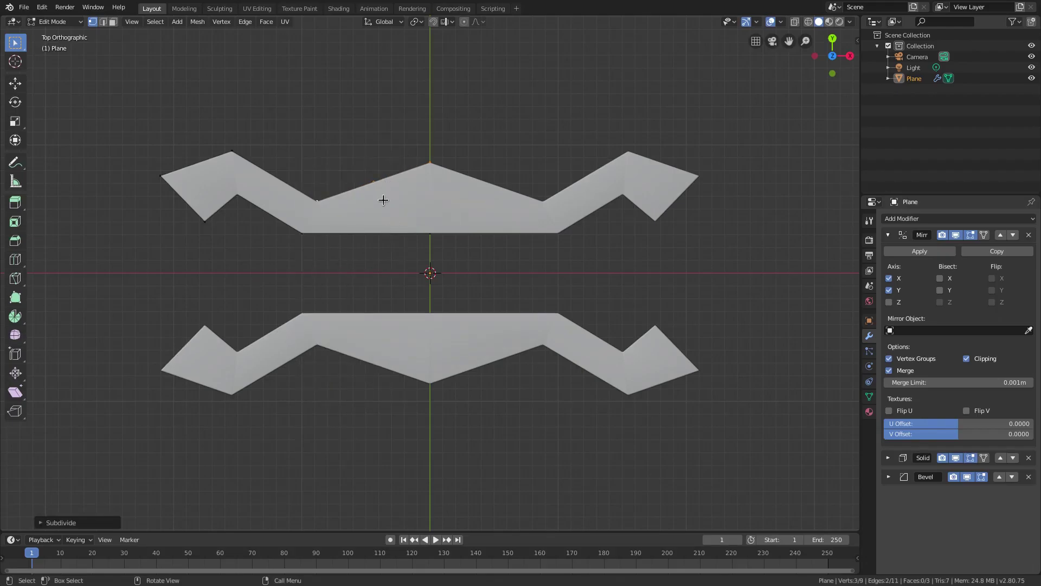
{"action": "right_click", "coordinate": [393, 158]}
{"action": "left_click", "coordinate": [382, 187]}
{"action": "key", "text": "g"}
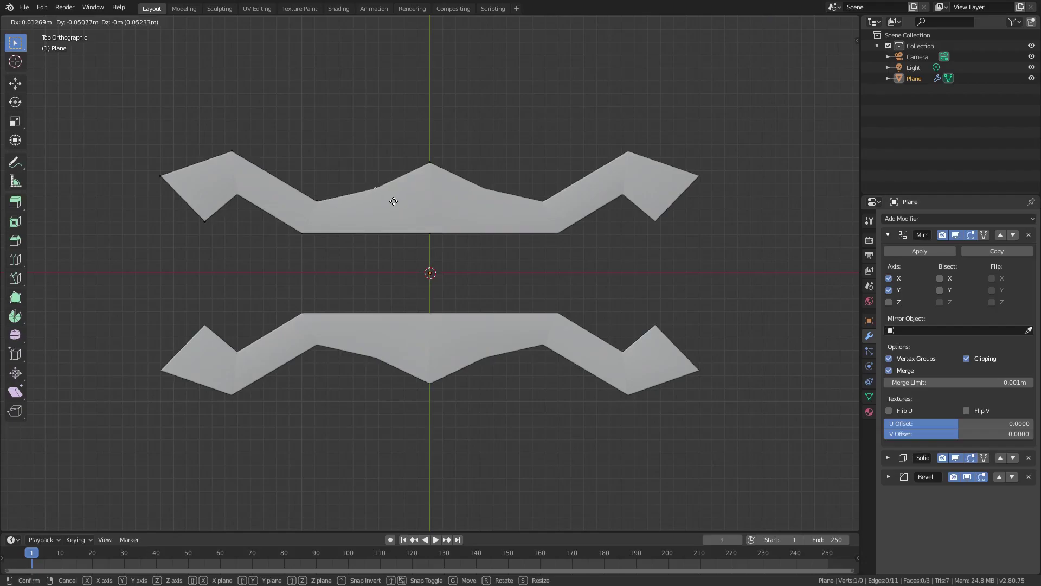
{"action": "left_click", "coordinate": [393, 201]}
- Subdivide the two edge segments beside the centre peak and move the new vertex nearest the peak about 0.04 m diagonally inward
{"action": "left_click", "coordinate": [426, 166], "text": "shift"}
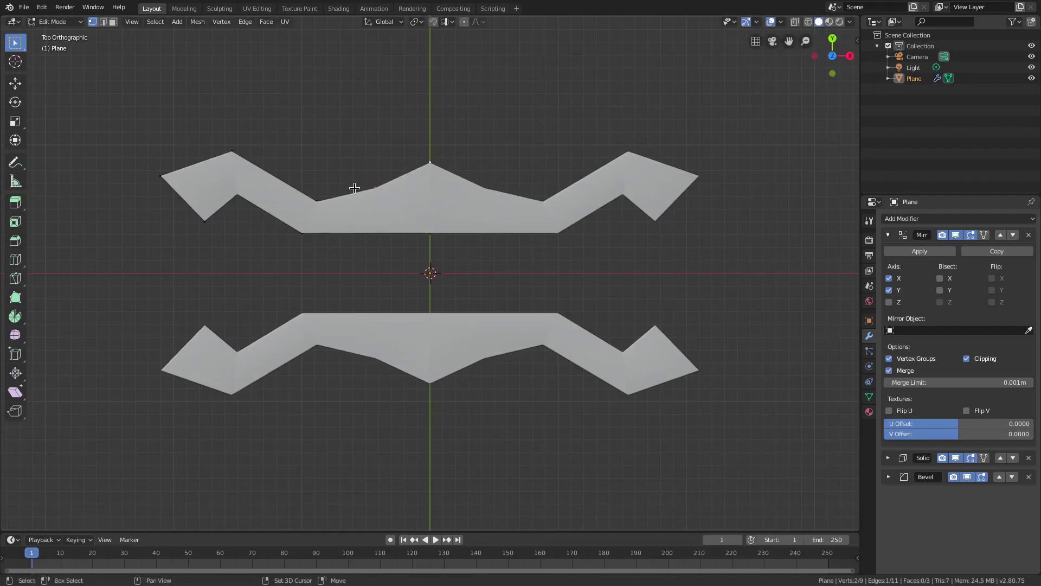
{"action": "right_click", "coordinate": [406, 162]}
{"action": "left_click", "coordinate": [407, 163]}
{"action": "left_click", "coordinate": [402, 174]}
{"action": "key", "text": "g"}
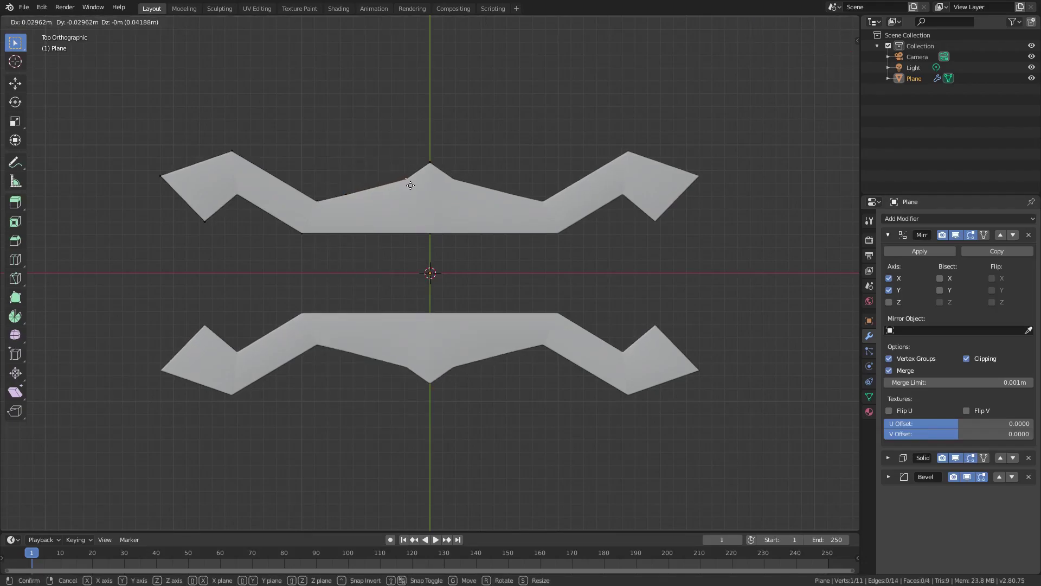
{"action": "left_click", "coordinate": [410, 186]}
- Nudge the vertex beside the centre peak closer to the peak and shift the neighbouring middle vertex inward
{"action": "key", "text": "g"}
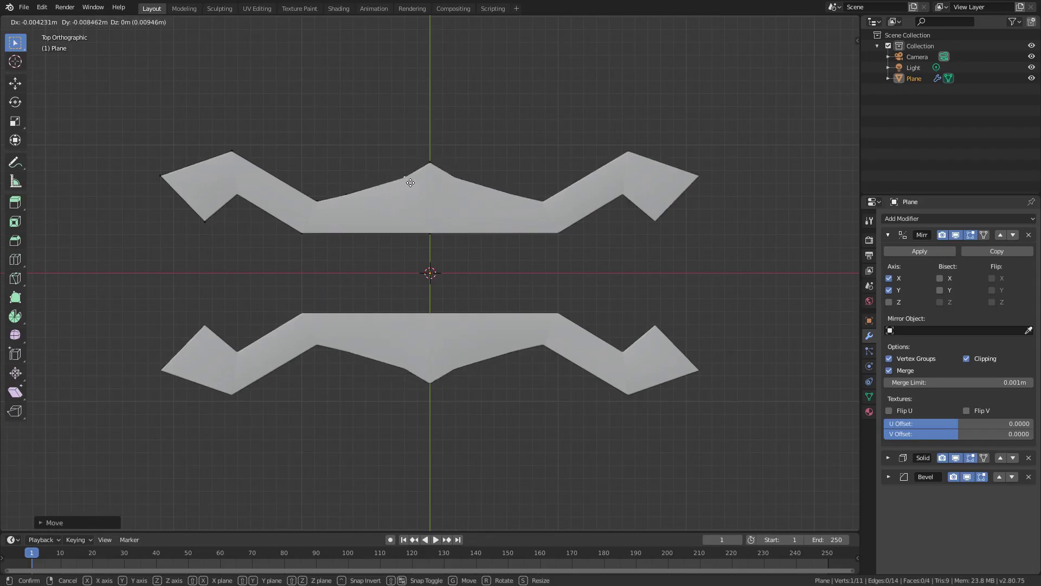
{"action": "left_click", "coordinate": [410, 183]}
{"action": "key", "text": "g"}
{"action": "left_click", "coordinate": [416, 185]}
{"action": "left_click", "coordinate": [374, 190]}
{"action": "key", "text": "g"}
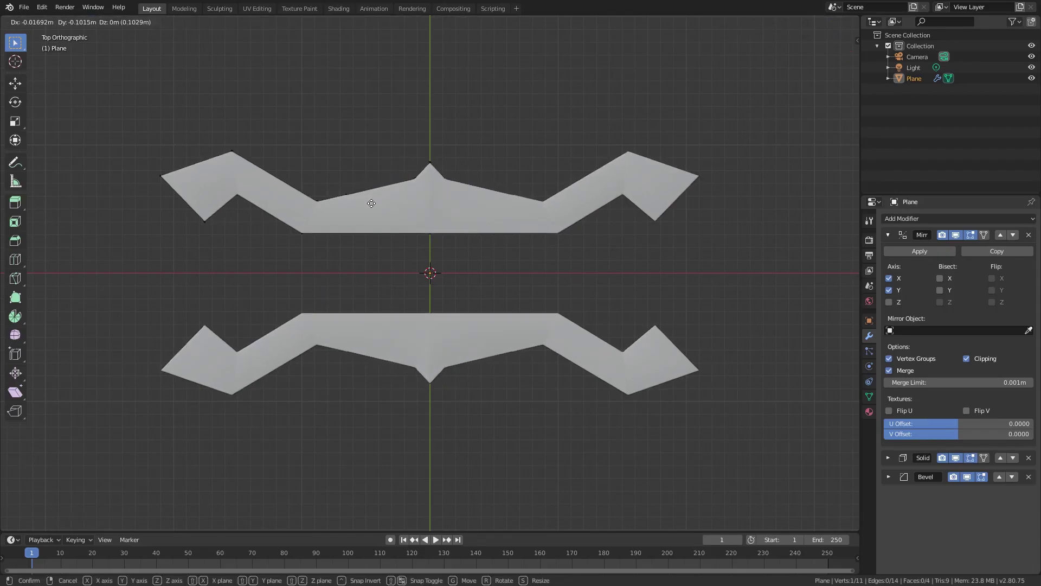
{"action": "left_click", "coordinate": [349, 194]}
- Reposition the middle vertex of the subdivided edge to form a spike beside the centre peak
{"action": "key", "text": "g"}
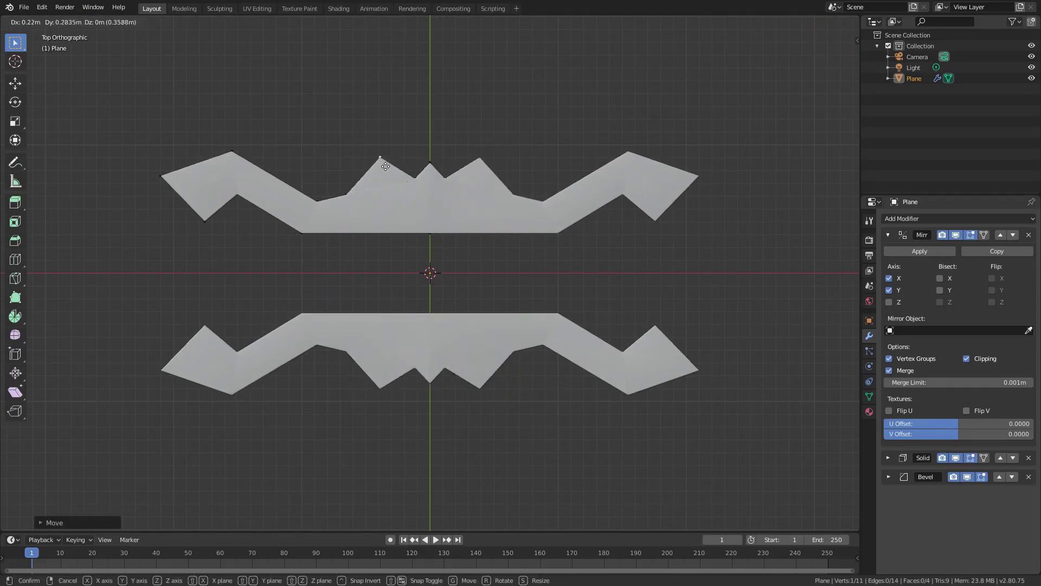
{"action": "left_click", "coordinate": [383, 195]}
{"action": "left_click", "coordinate": [389, 188]}
{"action": "key", "text": "g"}
{"action": "left_click", "coordinate": [374, 195]}
- Reposition the vertex at the outer base of the spike, using a move along the Y axis, and inspect the mirrored shape
{"action": "left_click", "coordinate": [434, 360]}
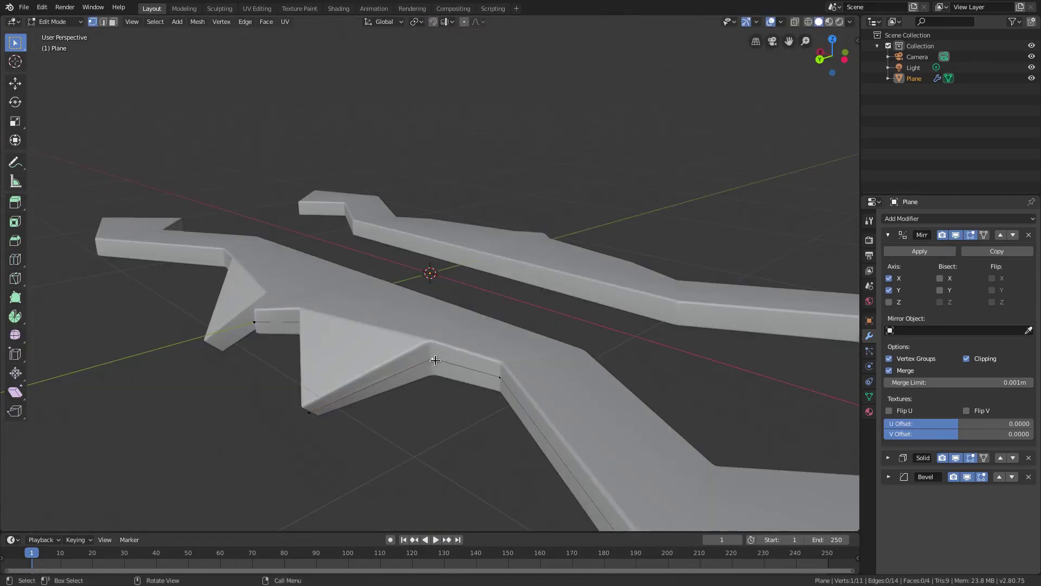
{"action": "key", "text": "g"}
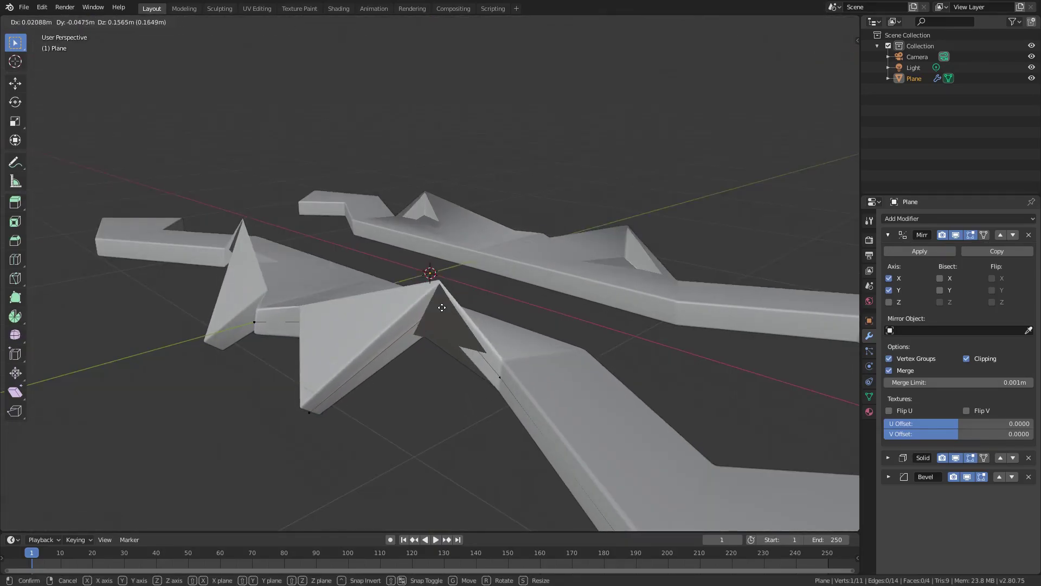
{"action": "left_click", "coordinate": [421, 388]}
{"action": "mouse_move", "coordinate": [421, 388]}
{"action": "middle_mouse_down"}
{"action": "mouse_move", "coordinate": [432, 393]}
{"action": "mouse_move", "coordinate": [424, 388]}
{"action": "middle_mouse_up"}
{"action": "key", "text": "g"}
{"action": "key", "text": "y"}
{"action": "left_click", "coordinate": [437, 359]}
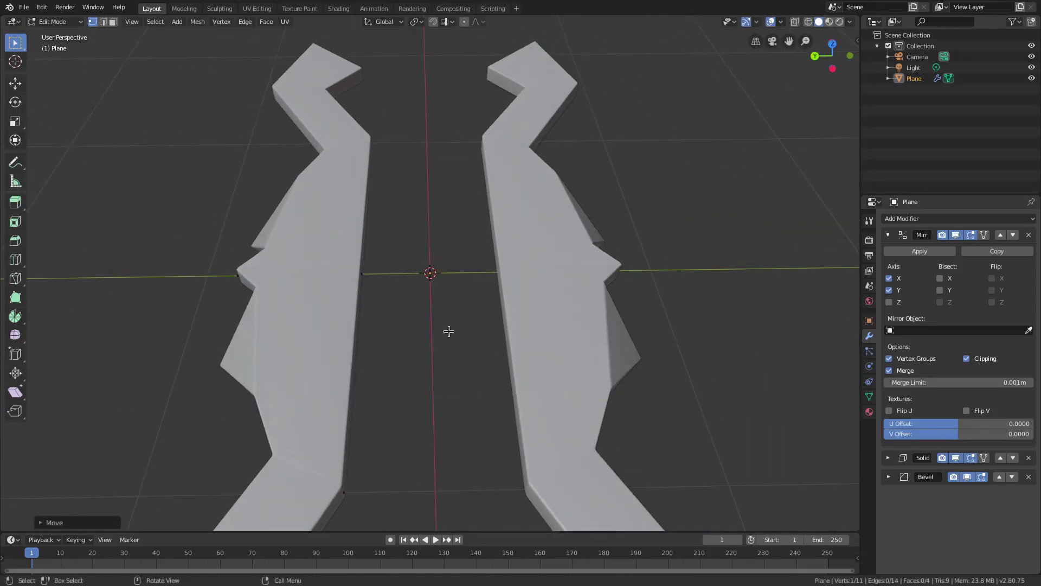
{"action": "middle_click_drag", "start_coordinate": [449, 332], "coordinate": [481, 374]}
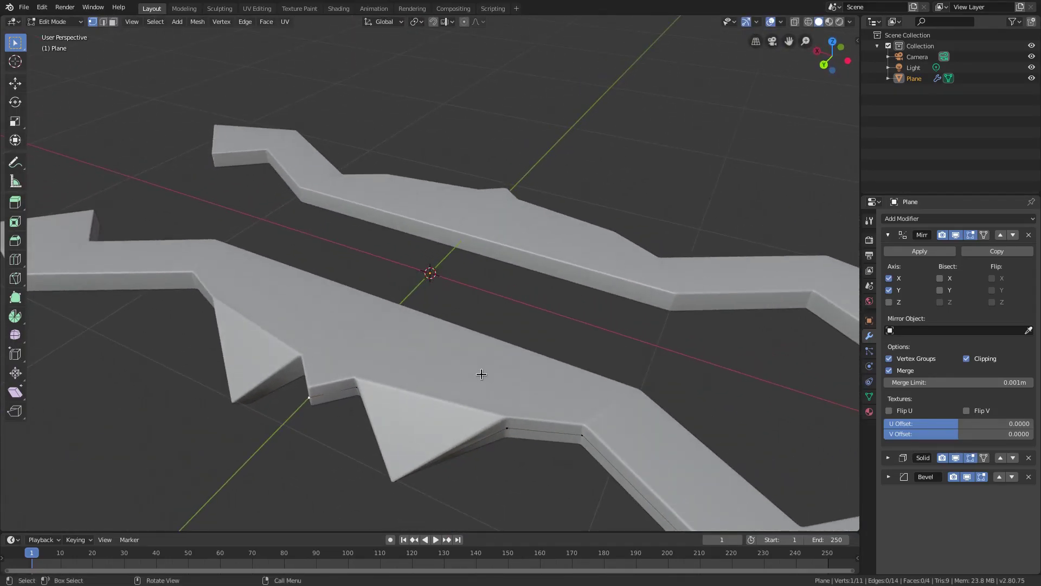
- Move the centre peak's tip vertex outward along the mirror line and try a vertical move on it
{"action": "key", "text": "g"}
{"action": "left_click", "coordinate": [458, 379]}
{"action": "key", "text": "z"}
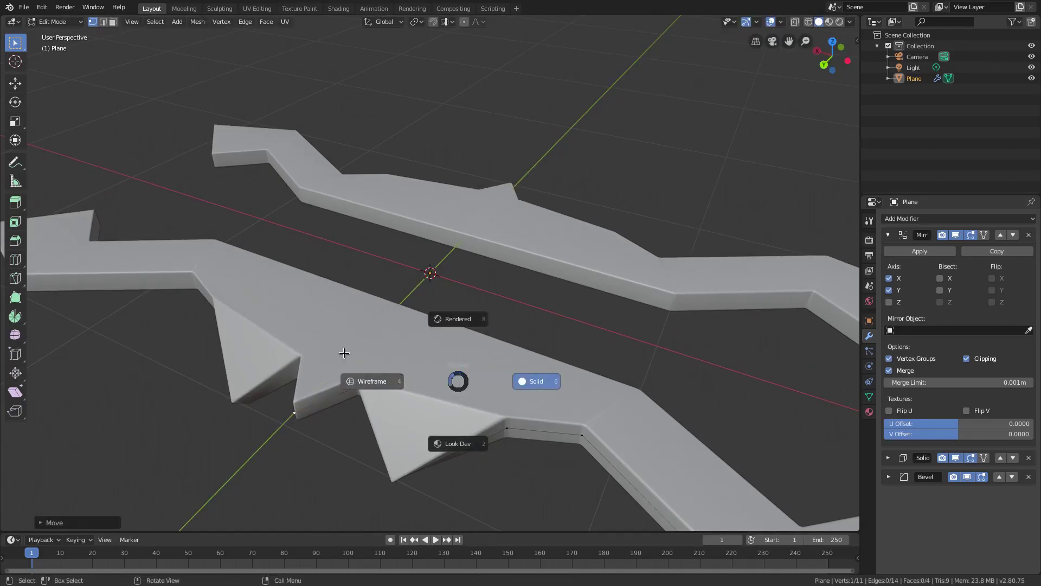
{"action": "key", "text": "Escape"}
{"action": "key", "text": "g"}
{"action": "key", "text": "z"}
{"action": "left_click", "coordinate": [396, 395]}
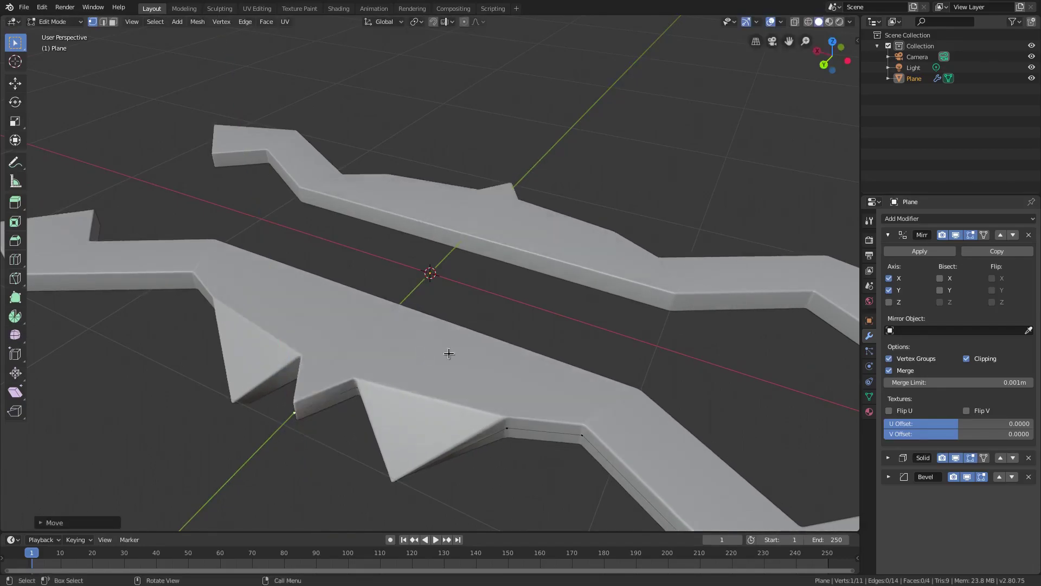
- Move the two inner-edge vertices along Y onto the mirror line to close the gap between the mirrored halves
{"action": "middle_click_drag", "start_coordinate": [448, 353], "coordinate": [393, 364]}
{"action": "scroll", "coordinate": [416, 268], "scroll_direction": "up", "scroll_amount": 1}
{"action": "left_click", "coordinate": [411, 252]}
{"action": "middle_click_drag", "start_coordinate": [412, 251], "coordinate": [490, 281]}
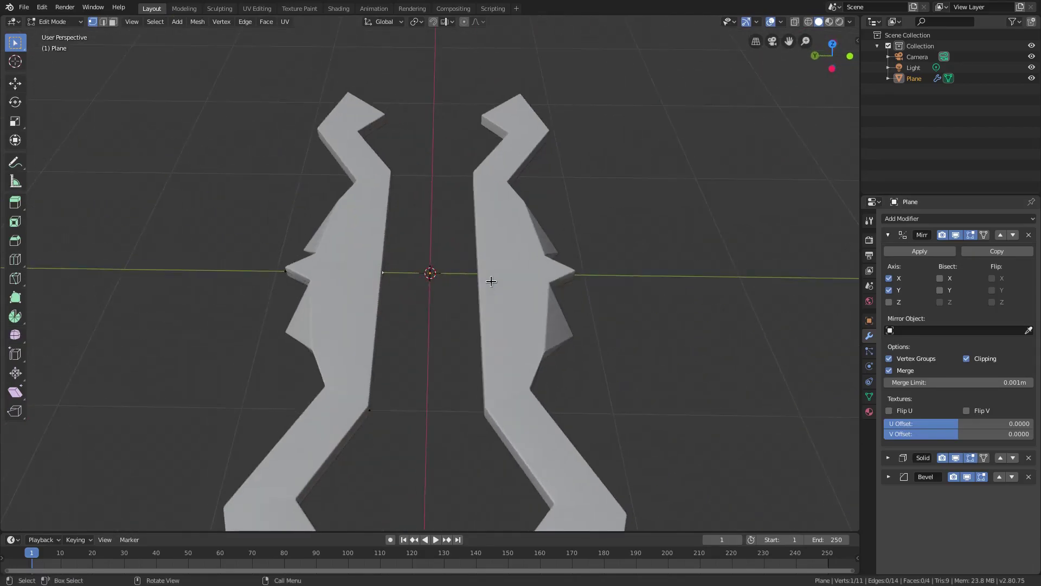
{"action": "key", "text": "g"}
{"action": "right_click", "coordinate": [381, 356]}
{"action": "middle_click_drag", "start_coordinate": [380, 355], "coordinate": [358, 311]}
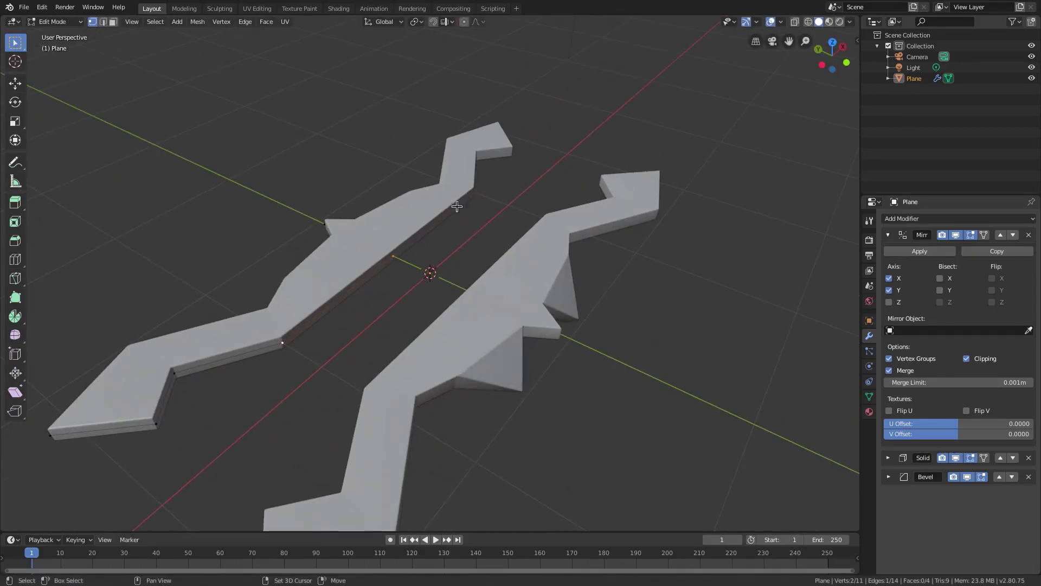
{"action": "middle_click_drag", "start_coordinate": [390, 281], "coordinate": [437, 283]}
{"action": "key", "text": "g"}
{"action": "key", "text": "y"}
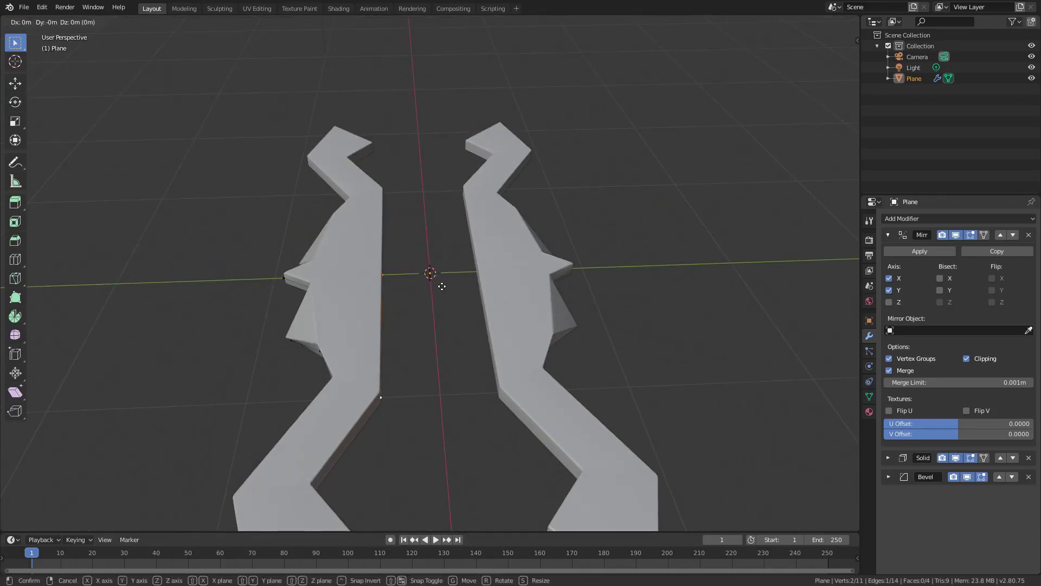
{"action": "left_click", "coordinate": [509, 292]}
- Raise the inner vertex where the two arms meet on the X axis, using a move along Z
{"action": "middle_click_drag", "start_coordinate": [481, 358], "coordinate": [426, 363]}
{"action": "key", "text": "g"}
{"action": "middle_click_drag", "start_coordinate": [490, 310], "coordinate": [395, 349]}
{"action": "right_click", "coordinate": [440, 338]}
{"action": "key", "text": "g"}
{"action": "key", "text": "z"}
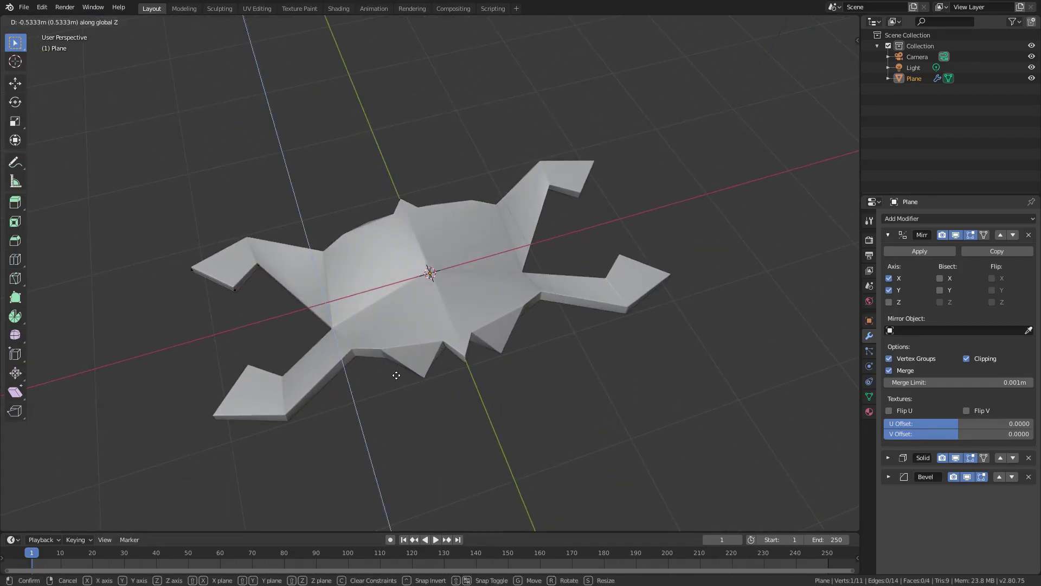
{"action": "left_click", "coordinate": [419, 294]}
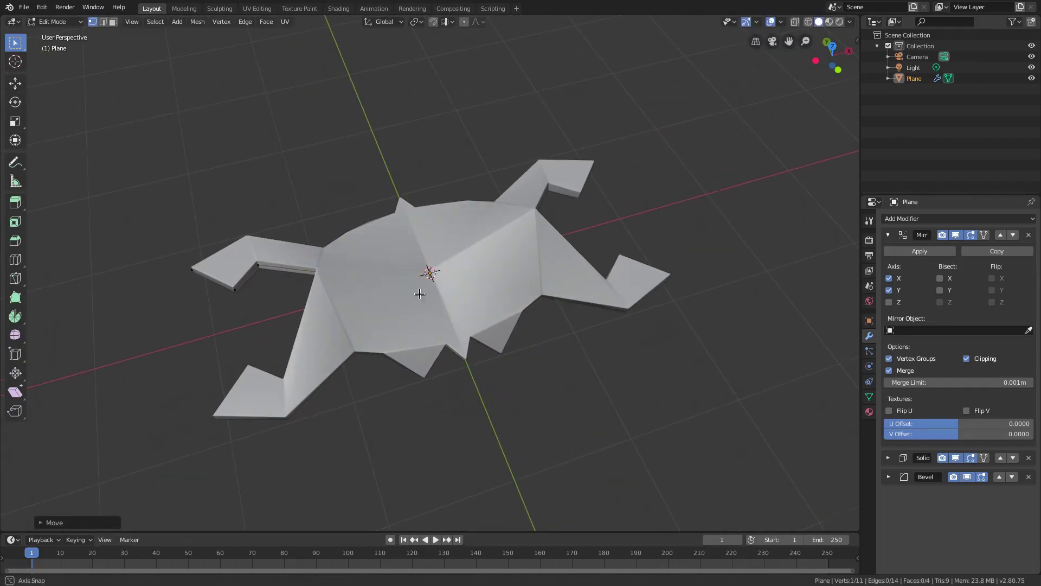
- Raise the vertex at the arm's inner elbow along the Z axis
{"action": "middle_click_drag", "start_coordinate": [419, 293], "coordinate": [275, 354]}
{"action": "middle_click_drag", "start_coordinate": [488, 343], "coordinate": [461, 315]}
{"action": "key", "text": "g"}
{"action": "key", "text": "z"}
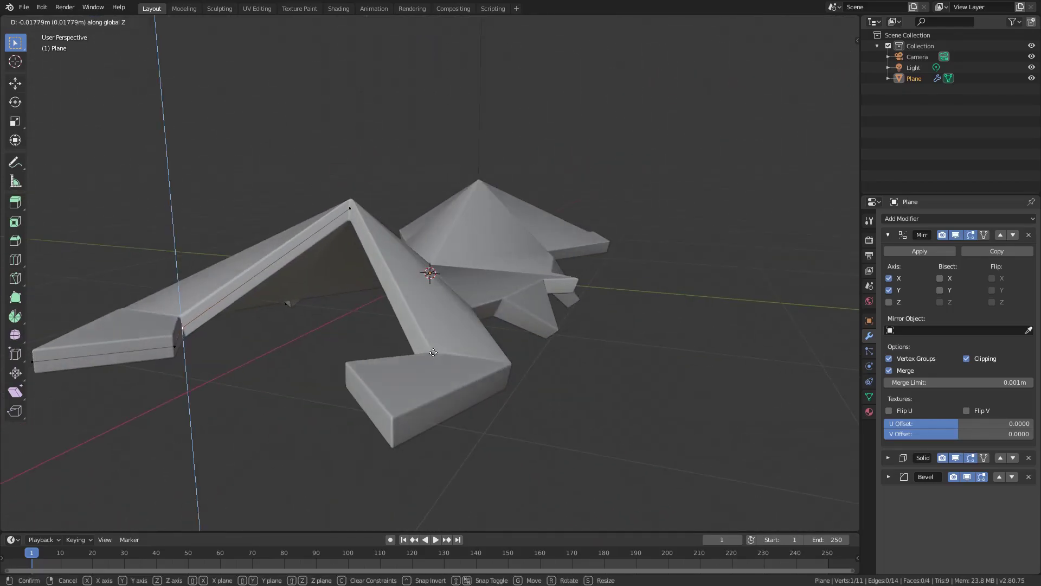
{"action": "left_click", "coordinate": [459, 314]}
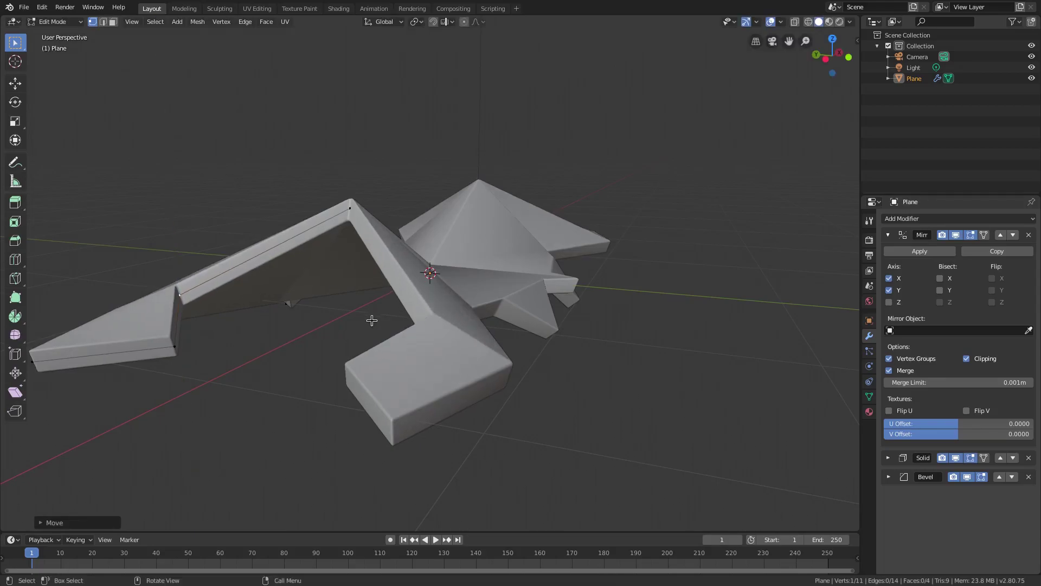
- Adjust the end vertex of the second plate along X and pull its side vertex inward along Y
{"action": "middle_click_drag", "start_coordinate": [372, 319], "coordinate": [588, 322]}
{"action": "key", "text": "g"}
{"action": "left_click", "coordinate": [514, 350]}
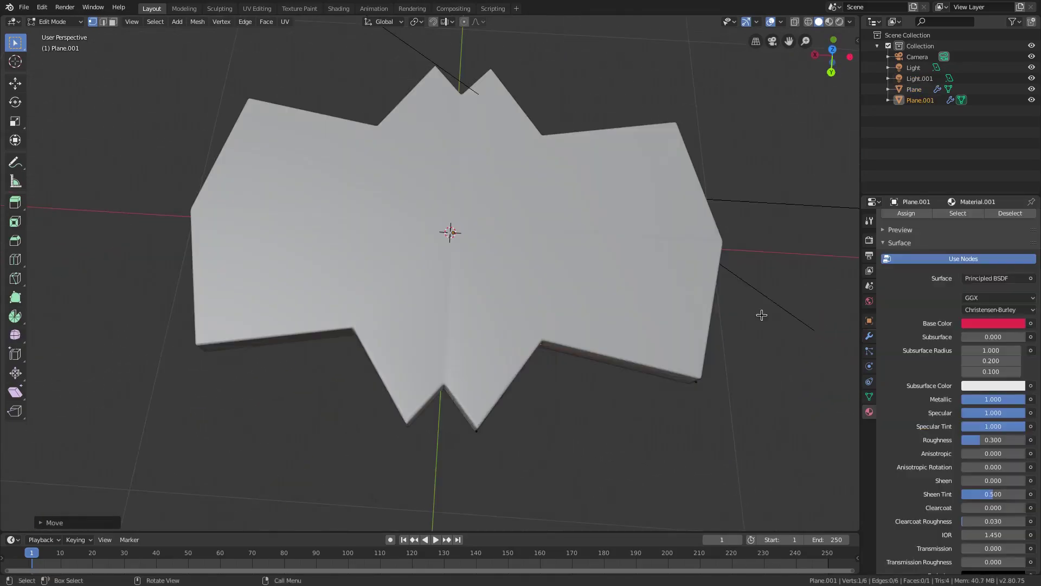
{"action": "middle_click_drag", "start_coordinate": [760, 312], "coordinate": [692, 354]}
{"action": "key", "text": "g"}
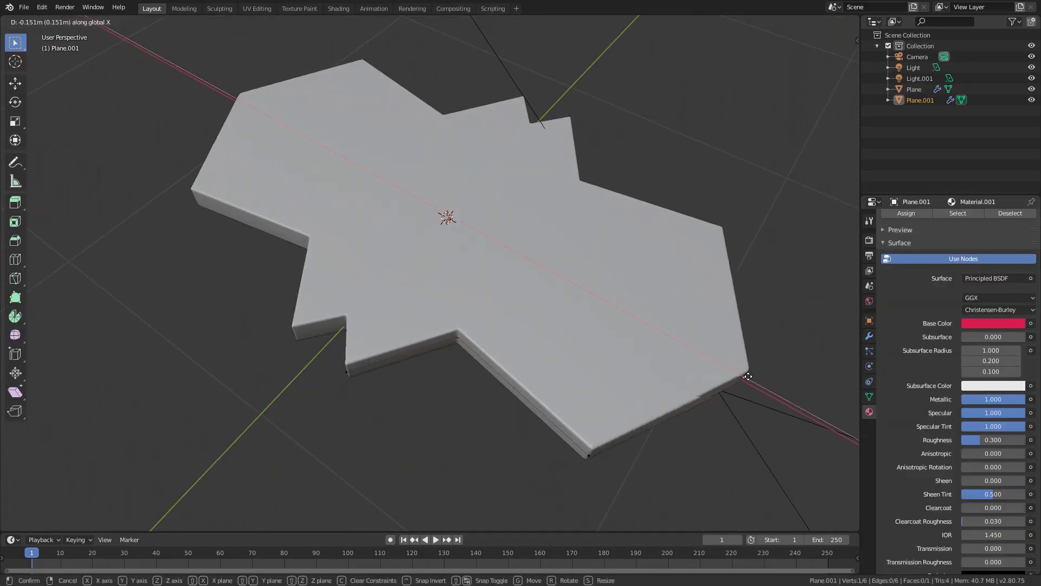
{"action": "left_click", "coordinate": [748, 378]}
{"action": "key", "text": "g"}
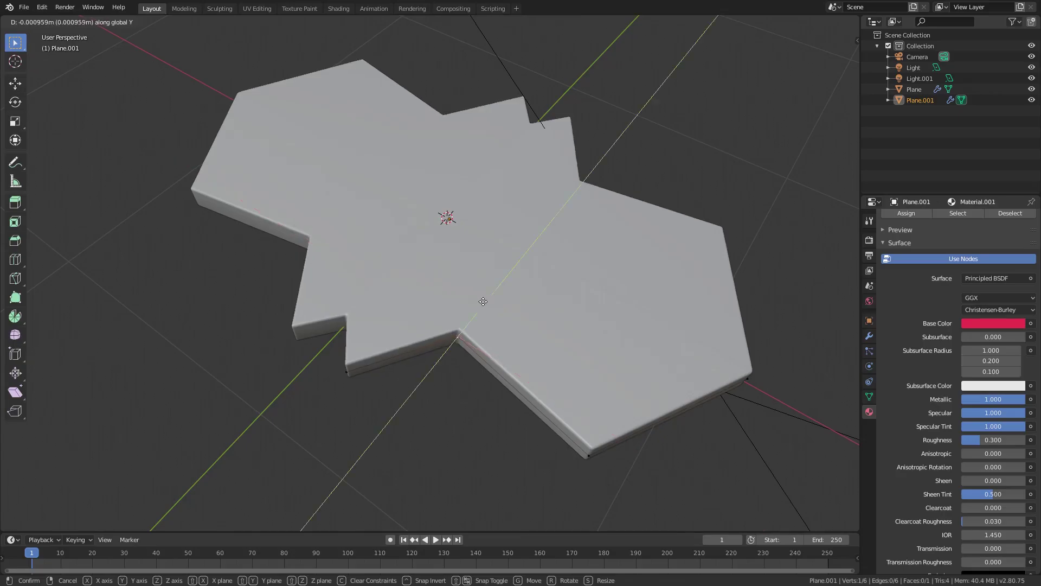
{"action": "left_click", "coordinate": [595, 472]}
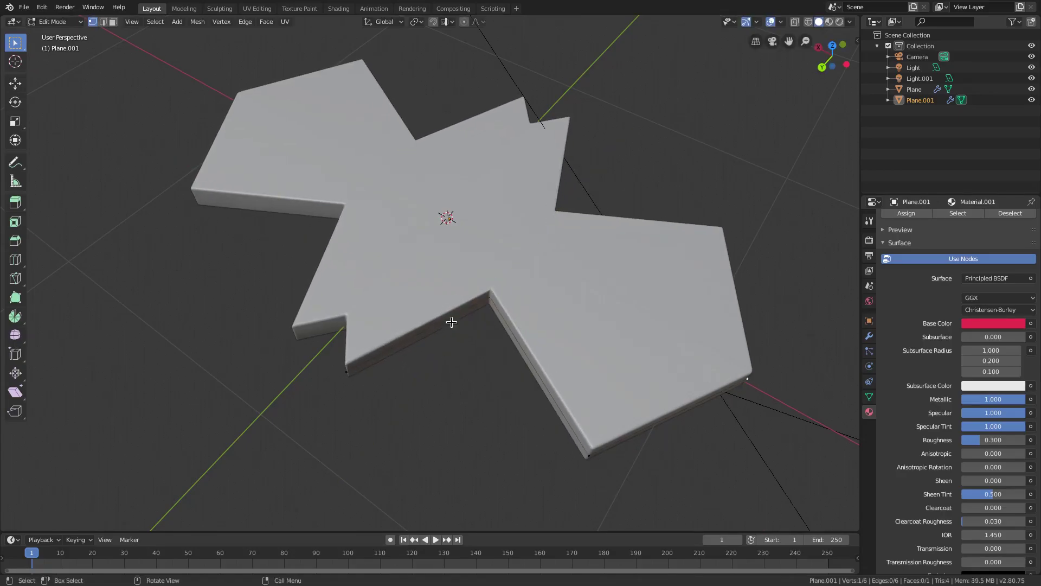
- Subdivide the edge between the side notch and the outer corner and reposition the new vertex along Y
{"action": "middle_click_drag", "start_coordinate": [451, 322], "coordinate": [422, 280]}
{"action": "right_click", "coordinate": [439, 304]}
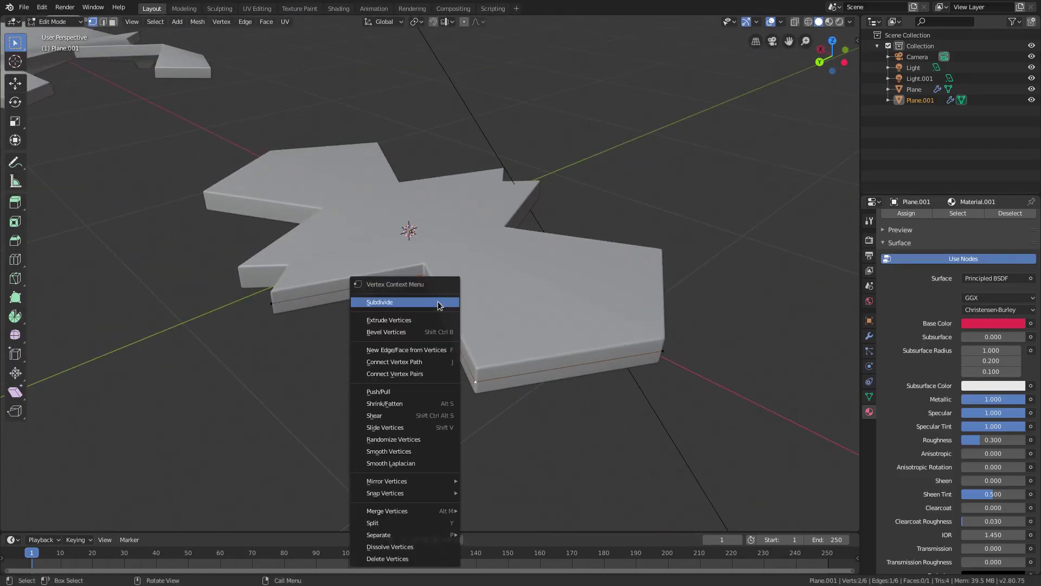
{"action": "left_click", "coordinate": [441, 305]}
{"action": "left_click", "coordinate": [464, 322]}
{"action": "middle_click_drag", "start_coordinate": [525, 322], "coordinate": [464, 336]}
{"action": "key", "text": "g"}
{"action": "key", "text": "x"}
{"action": "key", "text": "y"}
{"action": "left_click", "coordinate": [550, 311]}
- Move the new vertex further along the Y and X axes to form an arrowhead at the plate's end
{"action": "key", "text": "g"}
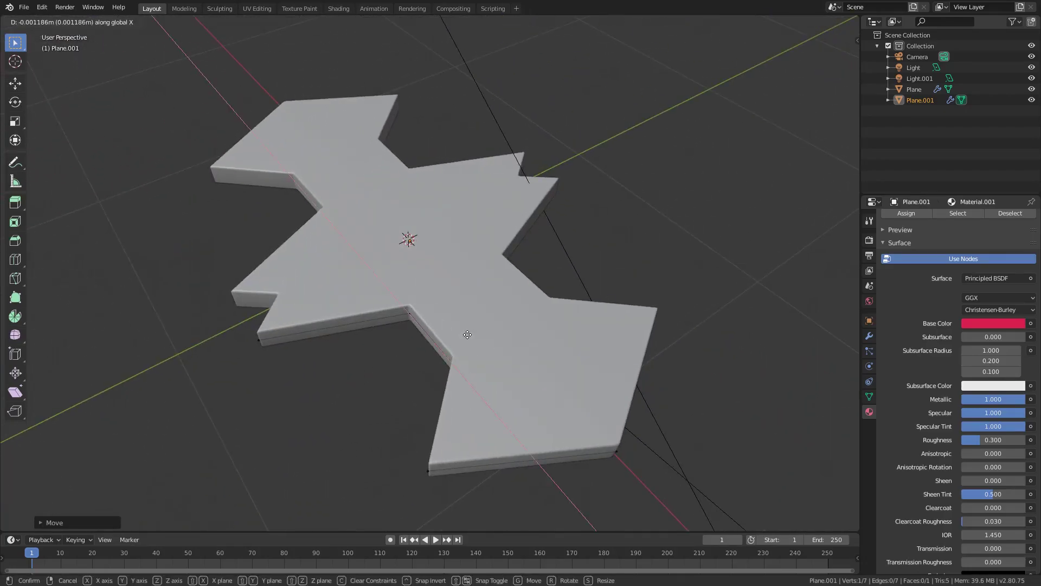
{"action": "key", "text": "y"}
{"action": "key", "text": "x"}
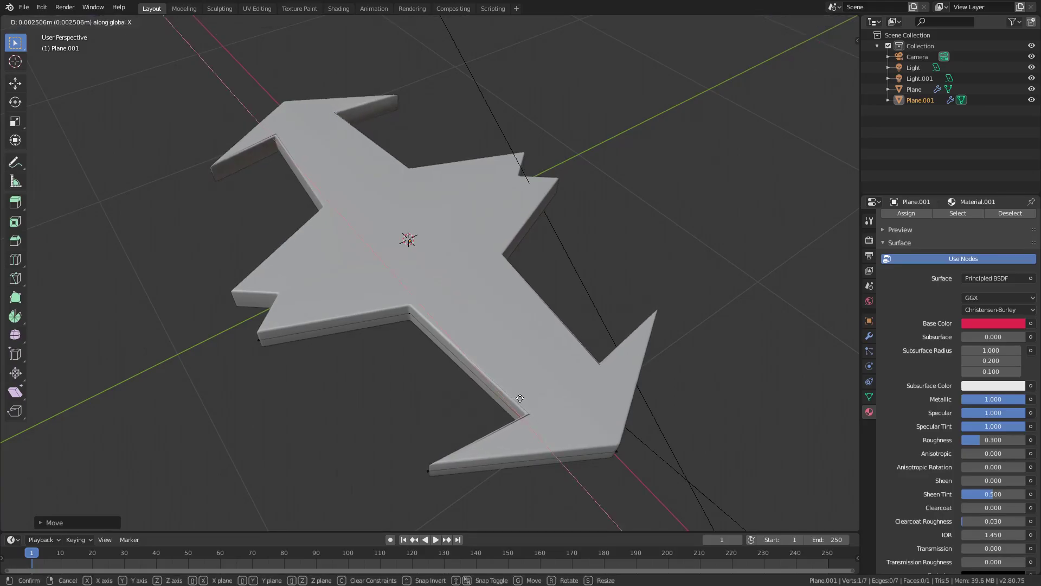
{"action": "left_click", "coordinate": [517, 376]}
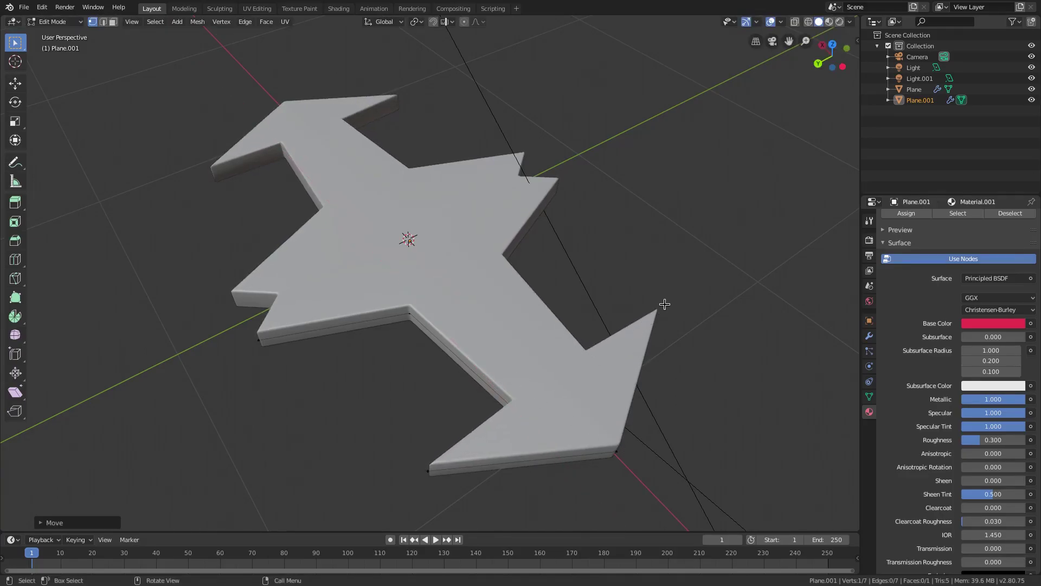
- Move the inner side vertex outward along X and adjust the spike beside the centre notch along X
{"action": "middle_click_drag", "start_coordinate": [336, 300], "coordinate": [458, 309]}
{"action": "key", "text": "g"}
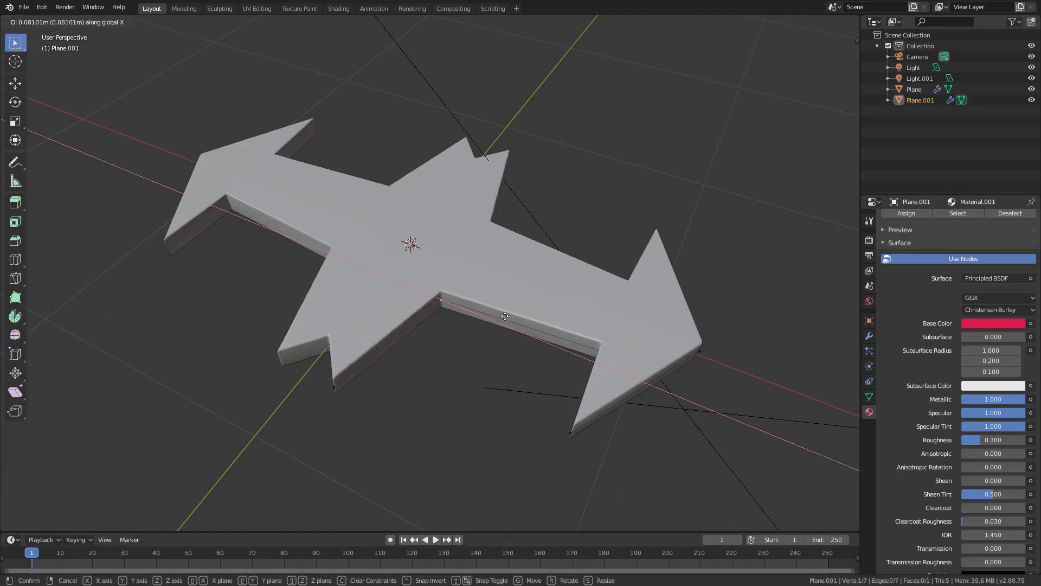
{"action": "left_click", "coordinate": [340, 393]}
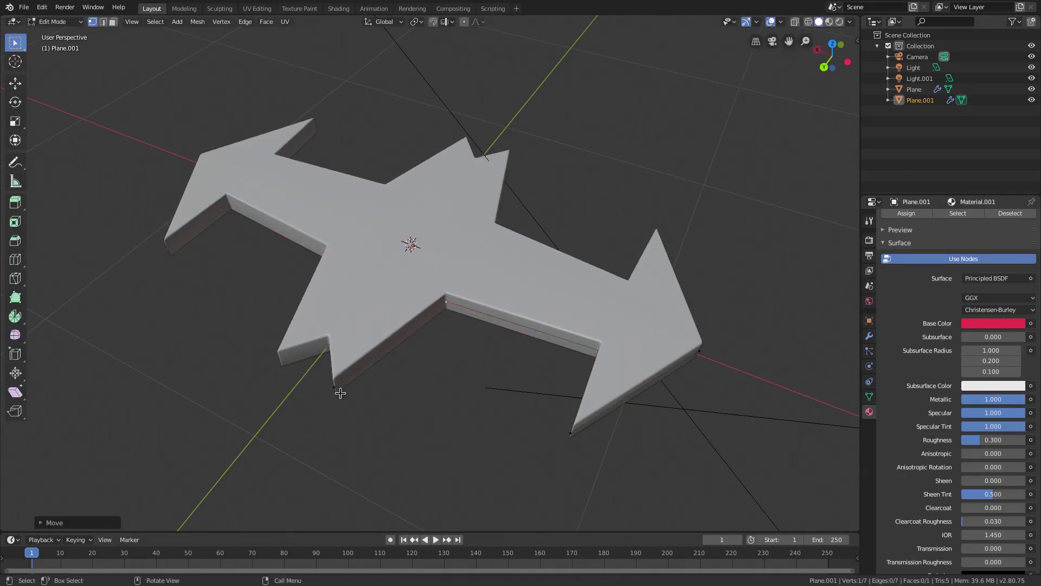
{"action": "left_click", "coordinate": [333, 345]}
{"action": "key", "text": "g"}
{"action": "key", "text": "x"}
{"action": "left_click", "coordinate": [356, 337]}
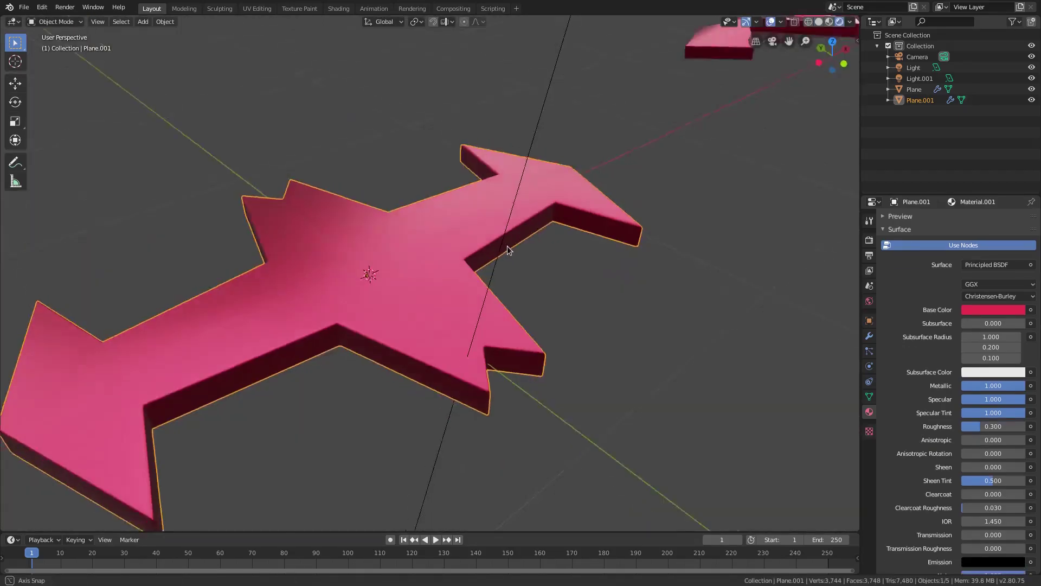
- Inspect the plate's edges in rendered view, collapse its Mirror modifier and show the Bevel modifier settings
{"action": "middle_click_drag", "start_coordinate": [507, 246], "coordinate": [356, 272]}
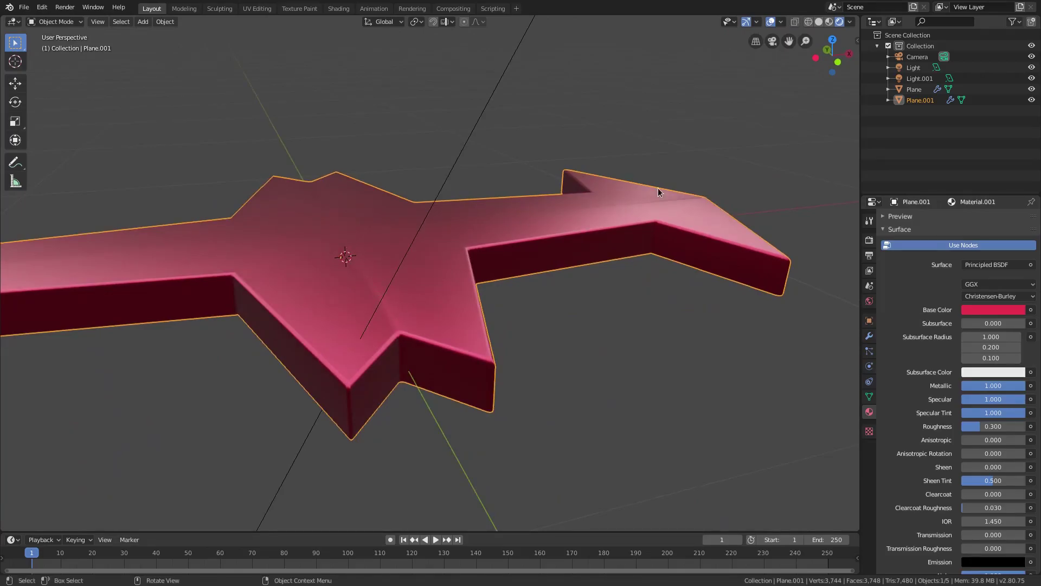
{"action": "middle_click_drag", "start_coordinate": [659, 188], "coordinate": [493, 225]}
{"action": "middle_click_drag", "start_coordinate": [440, 343], "coordinate": [435, 365]}
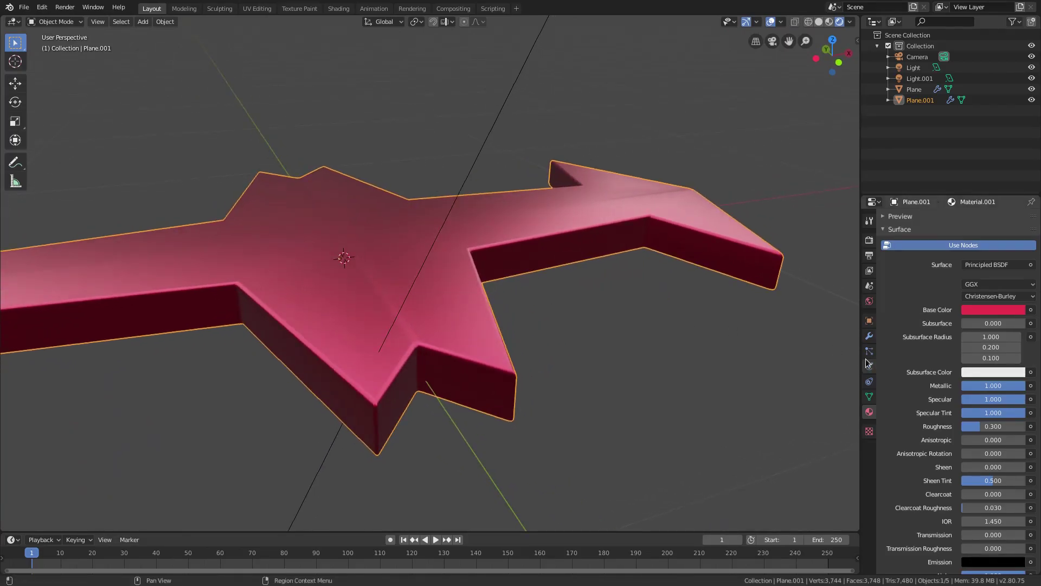
{"action": "left_click", "coordinate": [870, 337]}
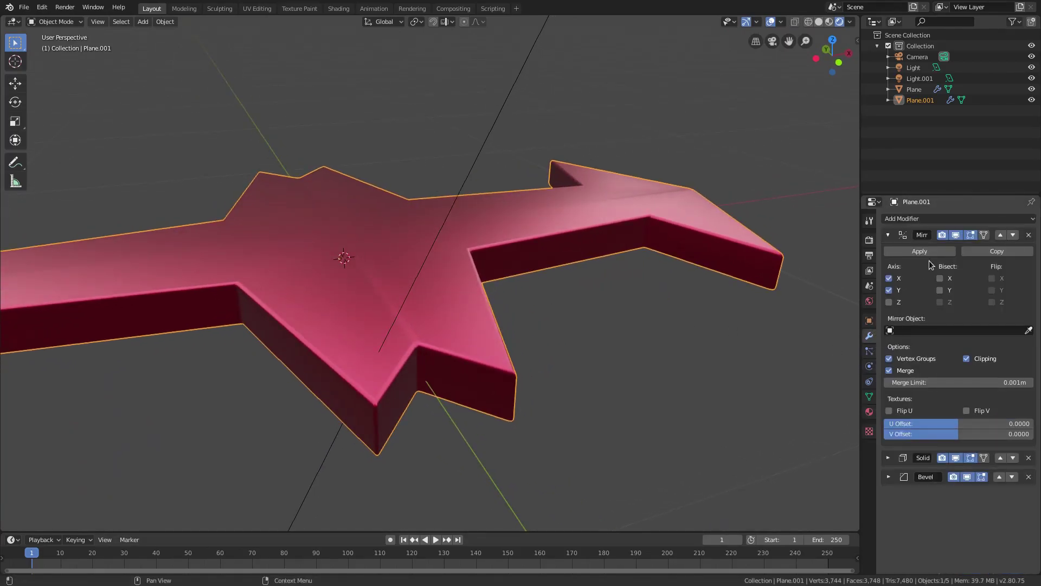
{"action": "left_click", "coordinate": [888, 235]}
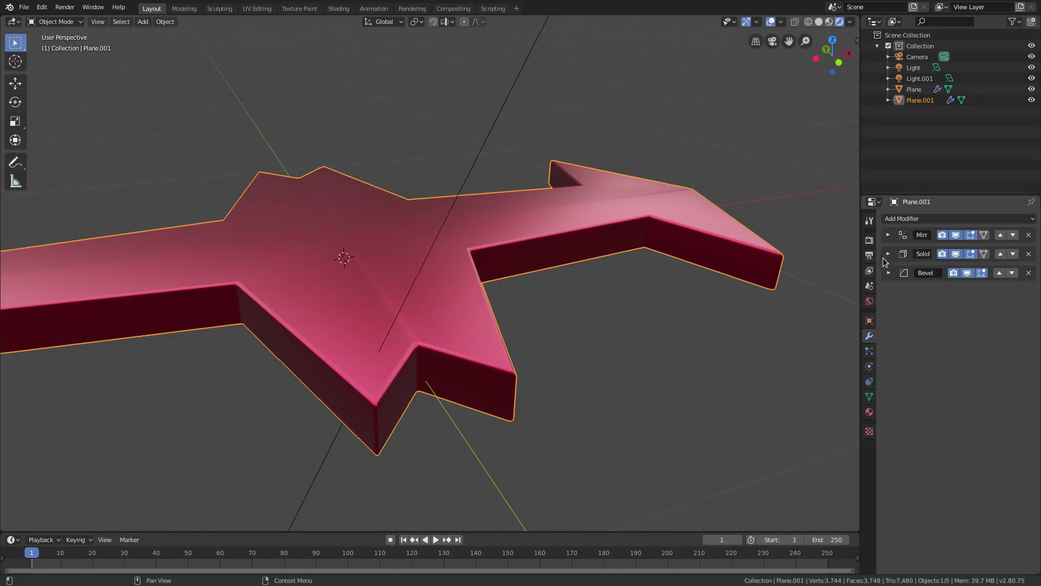
{"action": "left_click", "coordinate": [888, 273]}
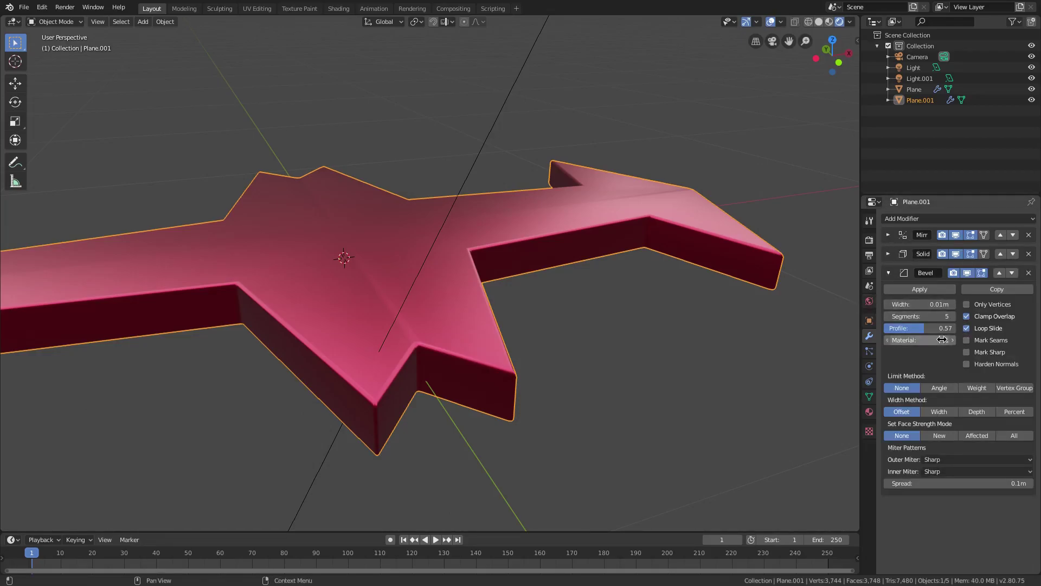
- Compare the Bevel limit methods None and Angle with the width methods Width and Offset, ending on Angle and Offset
{"action": "left_click", "coordinate": [935, 388]}
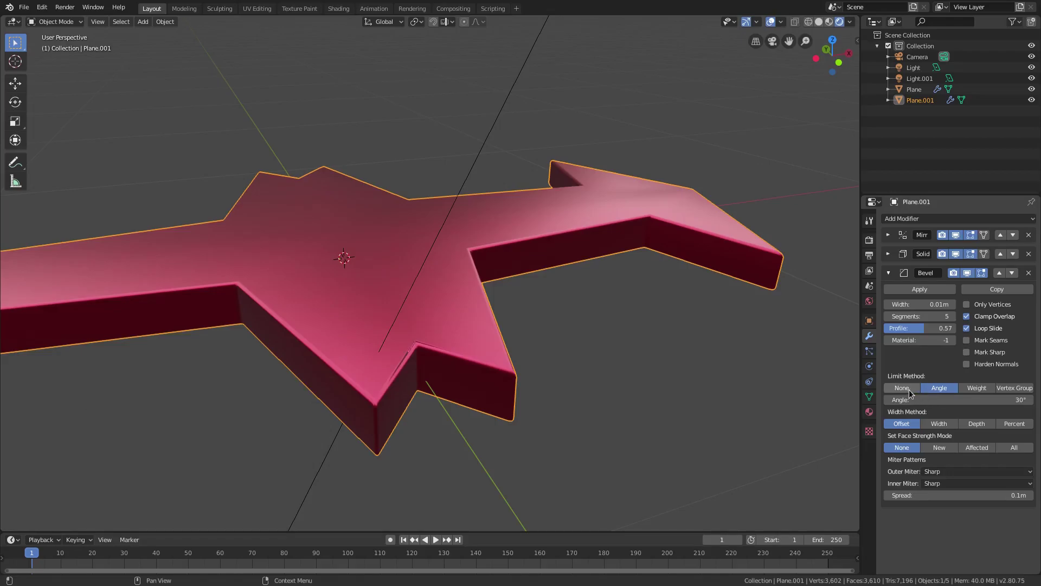
{"action": "left_click", "coordinate": [903, 388]}
{"action": "left_click", "coordinate": [928, 412]}
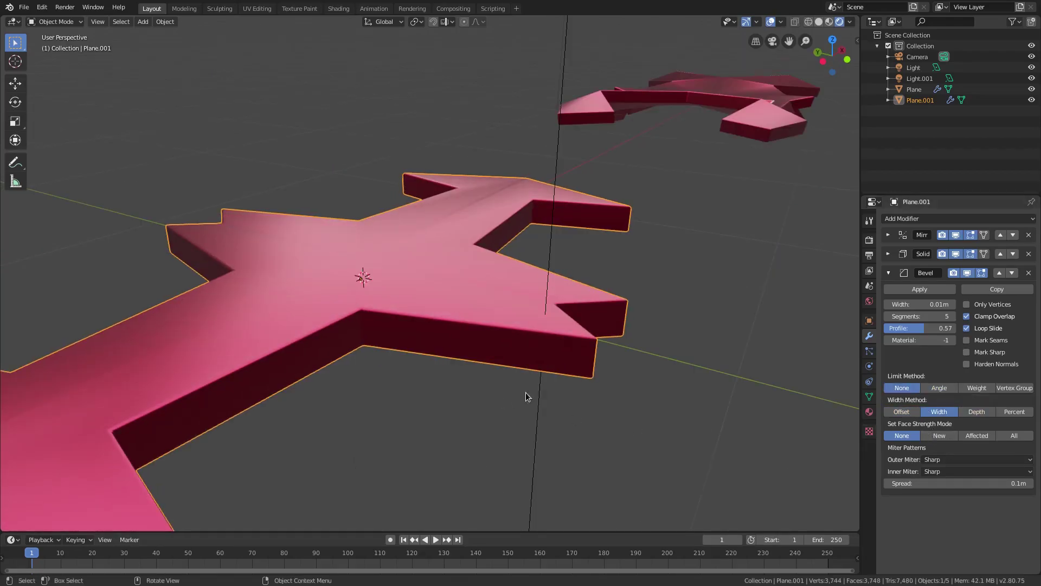
{"action": "middle_click_drag", "start_coordinate": [525, 397], "coordinate": [624, 304]}
{"action": "left_click", "coordinate": [938, 389]}
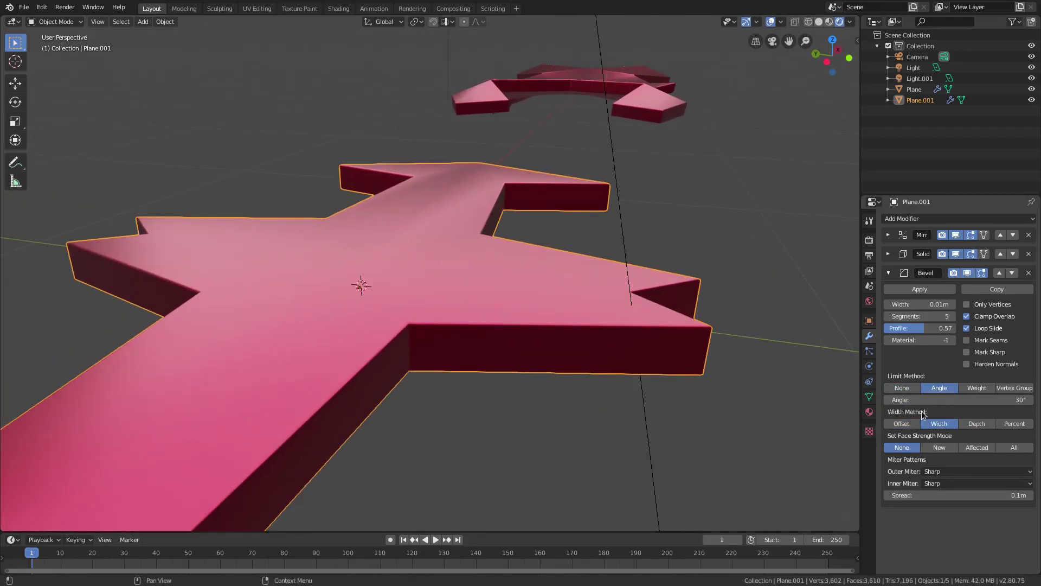
{"action": "left_click", "coordinate": [901, 423]}
{"action": "middle_click_drag", "start_coordinate": [811, 413], "coordinate": [434, 360]}
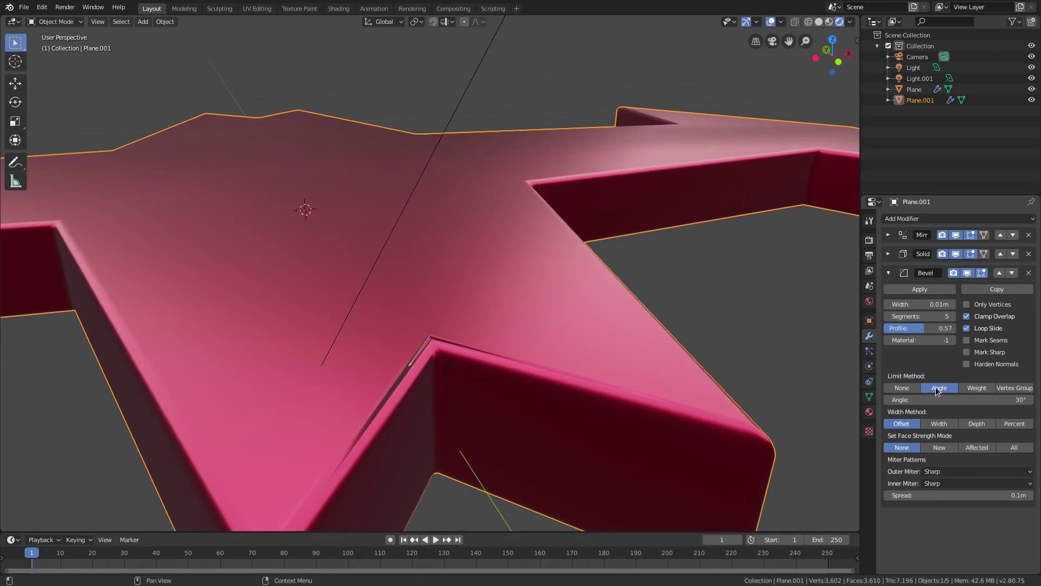
- Try the Bevel width method Width with the Angle limit, and restore the limit method None and width method Offset
{"action": "left_click", "coordinate": [940, 422]}
{"action": "scroll", "coordinate": [311, 487], "scroll_direction": "down", "scroll_amount": 4}
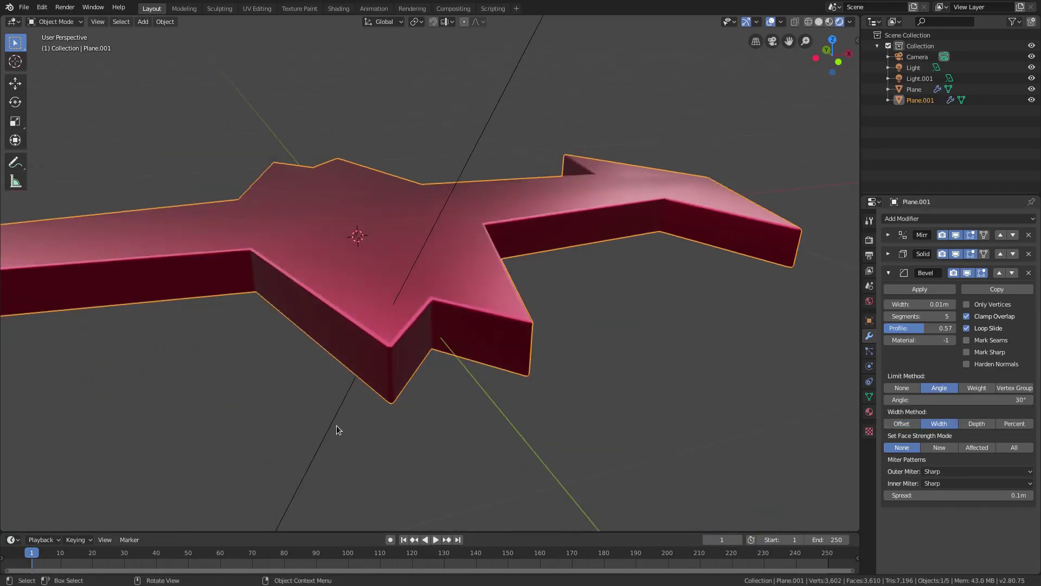
{"action": "middle_click_drag", "start_coordinate": [337, 427], "coordinate": [437, 427]}
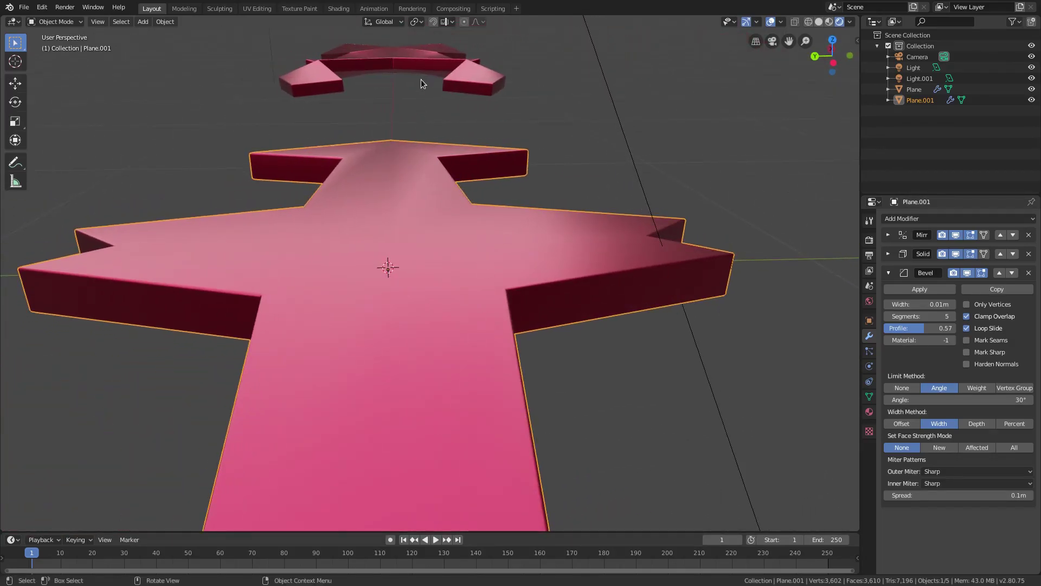
{"action": "left_click", "coordinate": [902, 388]}
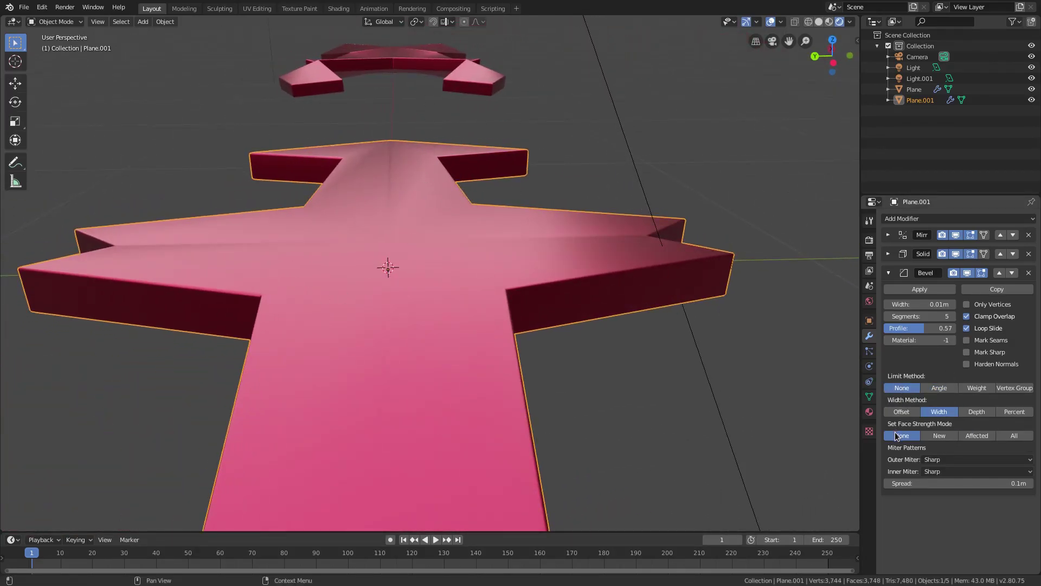
{"action": "left_click", "coordinate": [903, 412]}
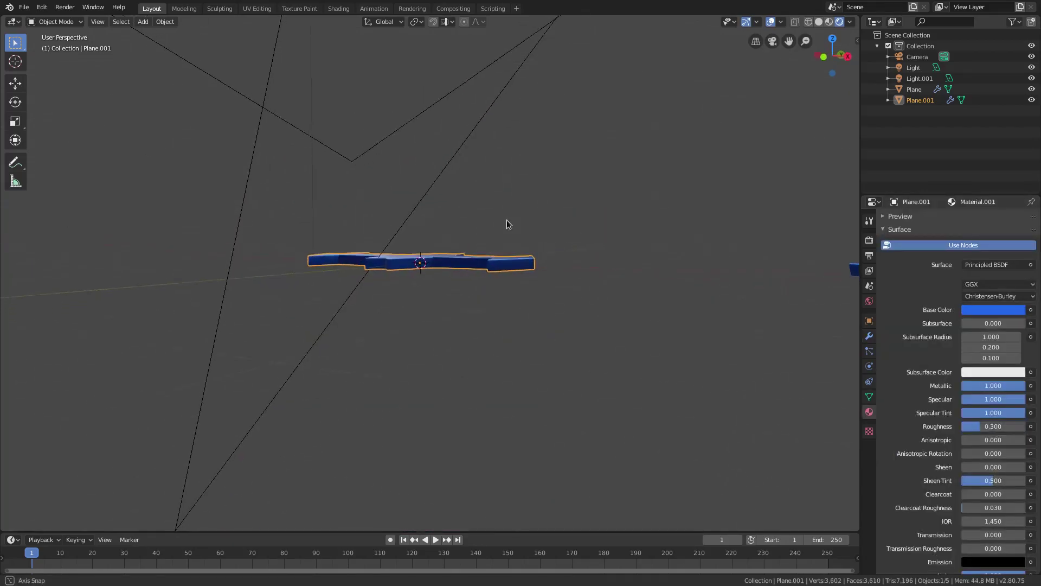
{"action": "middle_click_drag", "start_coordinate": [506, 223], "coordinate": [240, 221]}
- Open the recent file emerald films.blend
{"action": "left_click", "coordinate": [24, 7]}
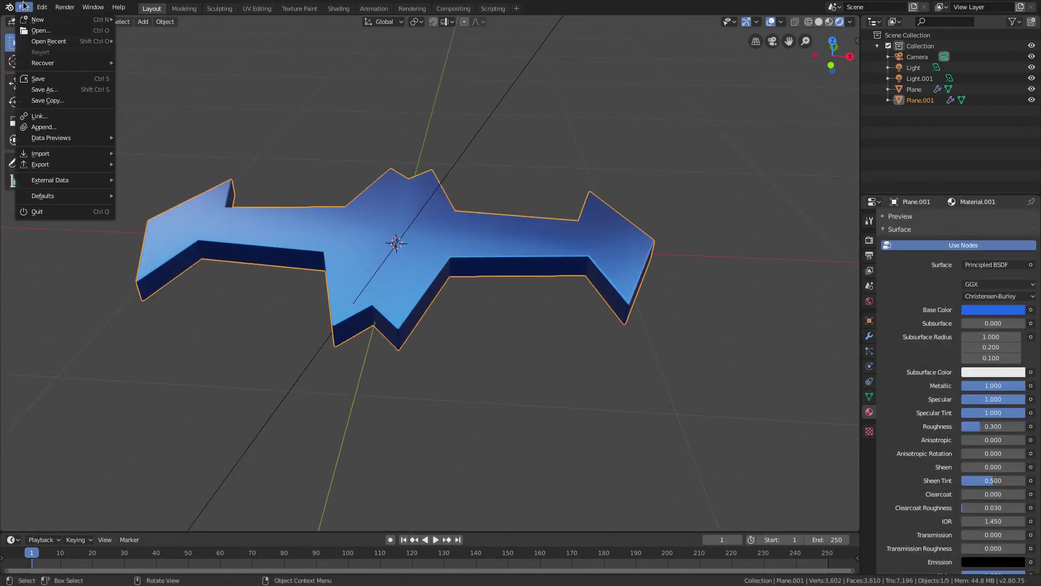
{"action": "mouse_move", "coordinate": [43, 42]}
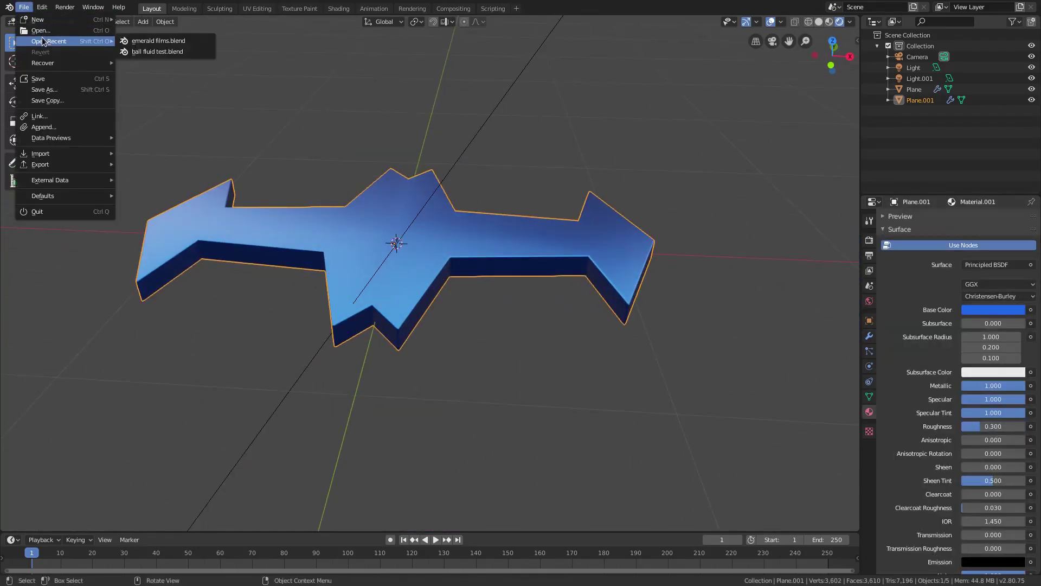
{"action": "left_click", "coordinate": [190, 42]}
{"action": "left_click", "coordinate": [409, 307]}
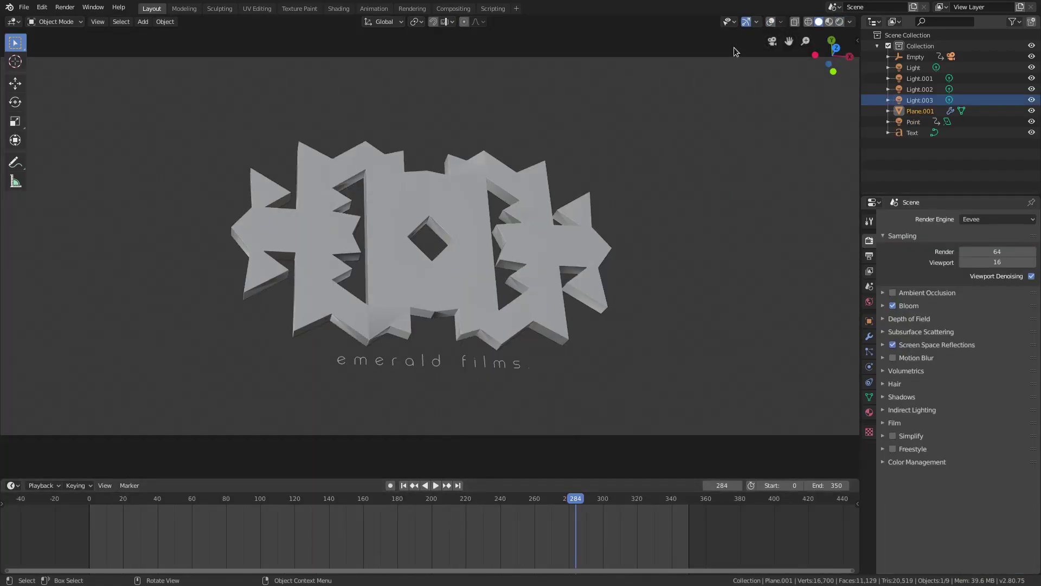
- Examine the logo mesh from an angle and enter Edit Mode on it
{"action": "middle_click_drag", "start_coordinate": [441, 294], "coordinate": [528, 211]}
{"action": "scroll", "coordinate": [486, 300], "scroll_direction": "up", "scroll_amount": 2}
{"action": "scroll", "coordinate": [405, 266], "scroll_direction": "down", "scroll_amount": 2}
{"action": "scroll", "coordinate": [485, 285], "scroll_direction": "up", "scroll_amount": 3}
{"action": "key", "text": "Tab"}
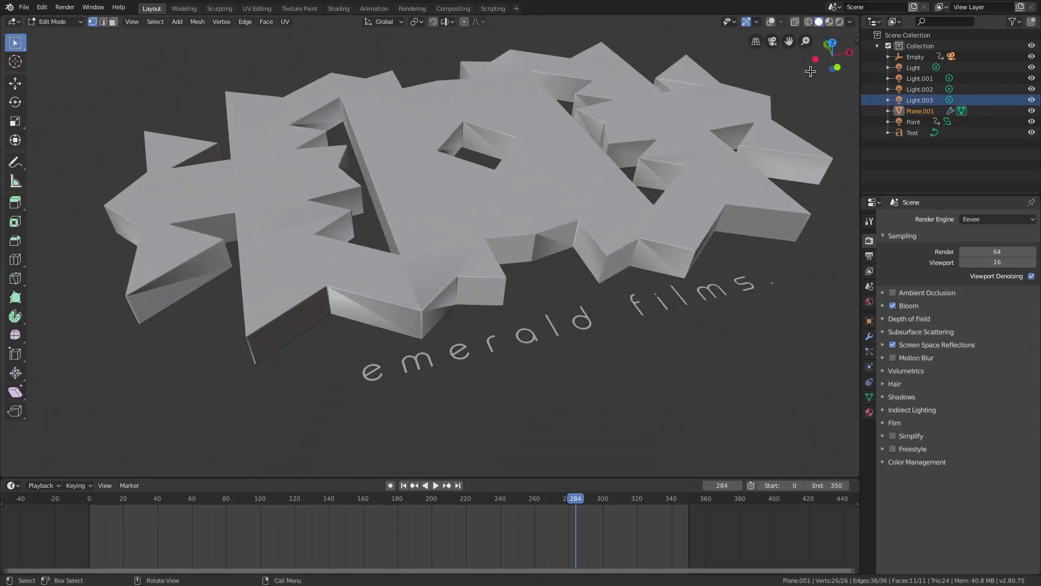
- Show the logo's modifier stack, collapse both Build modifiers, and disable the viewport display of all five modifiers
{"action": "left_click", "coordinate": [869, 336]}
{"action": "left_click", "coordinate": [889, 293]}
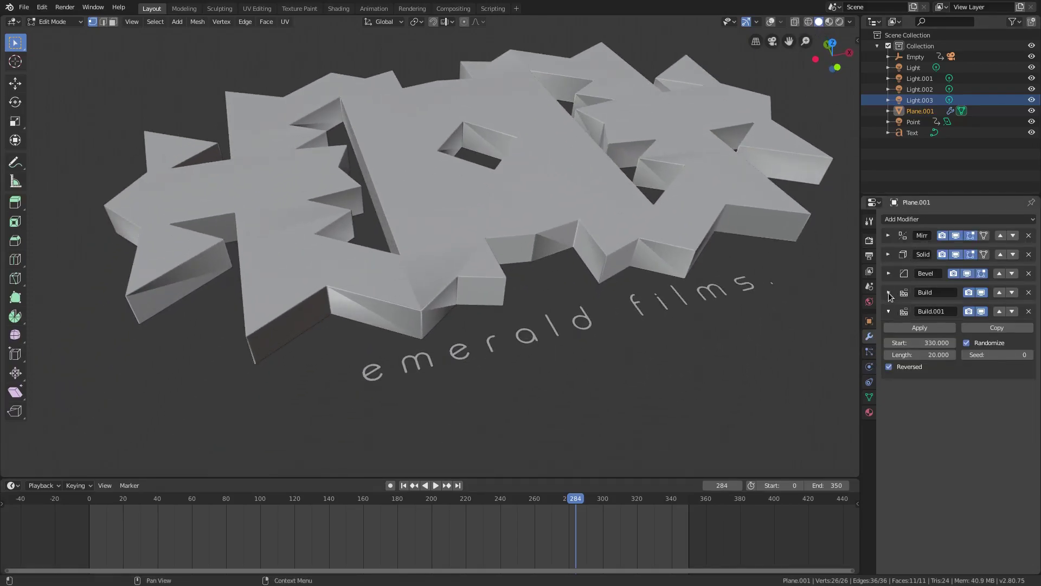
{"action": "left_click", "coordinate": [889, 312]}
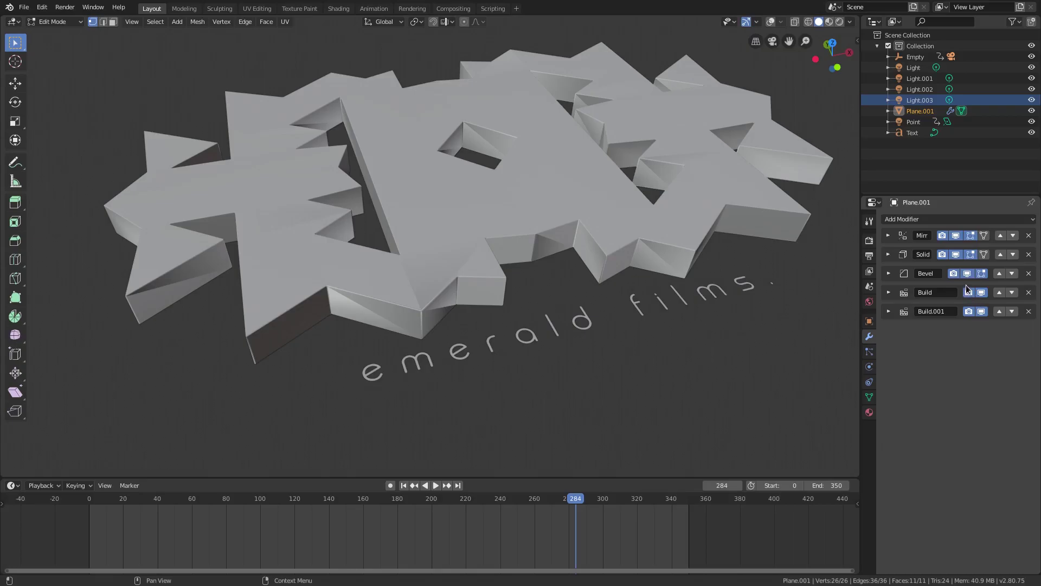
{"action": "left_click_drag", "start_coordinate": [956, 236], "coordinate": [957, 255]}
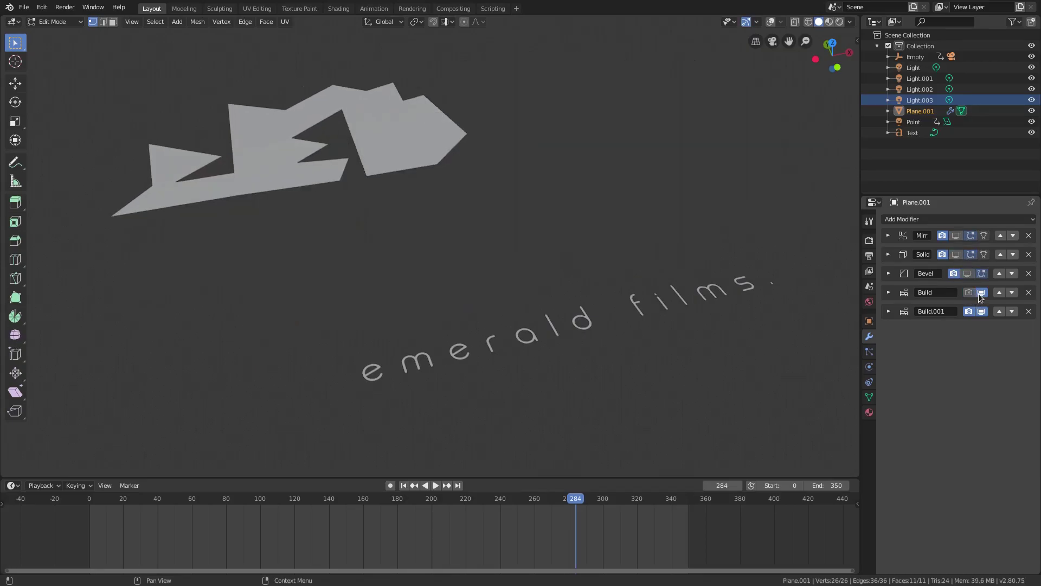
{"action": "left_click", "coordinate": [983, 311]}
- Turn on the viewport overlays, inspect the unmodified quarter mesh deselected in Edit Mode, and return to Object Mode
{"action": "middle_click_drag", "start_coordinate": [451, 218], "coordinate": [501, 234]}
{"action": "middle_click_drag", "start_coordinate": [501, 235], "coordinate": [483, 271], "text": "shift"}
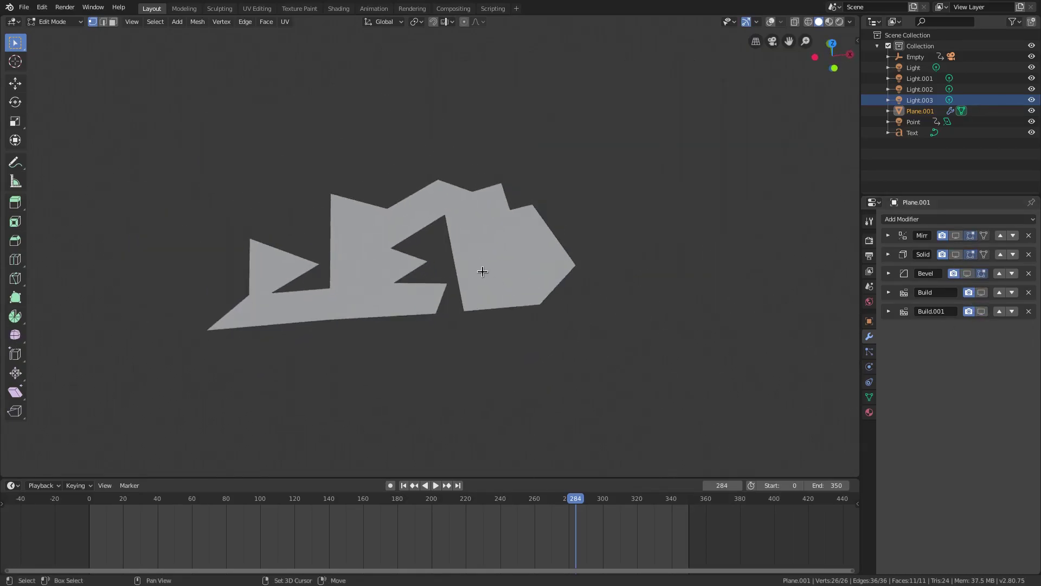
{"action": "scroll", "coordinate": [486, 271], "scroll_direction": "up", "scroll_amount": 2}
{"action": "key", "text": "alt+a"}
{"action": "key", "text": "Tab"}
{"action": "left_click", "coordinate": [771, 22]}
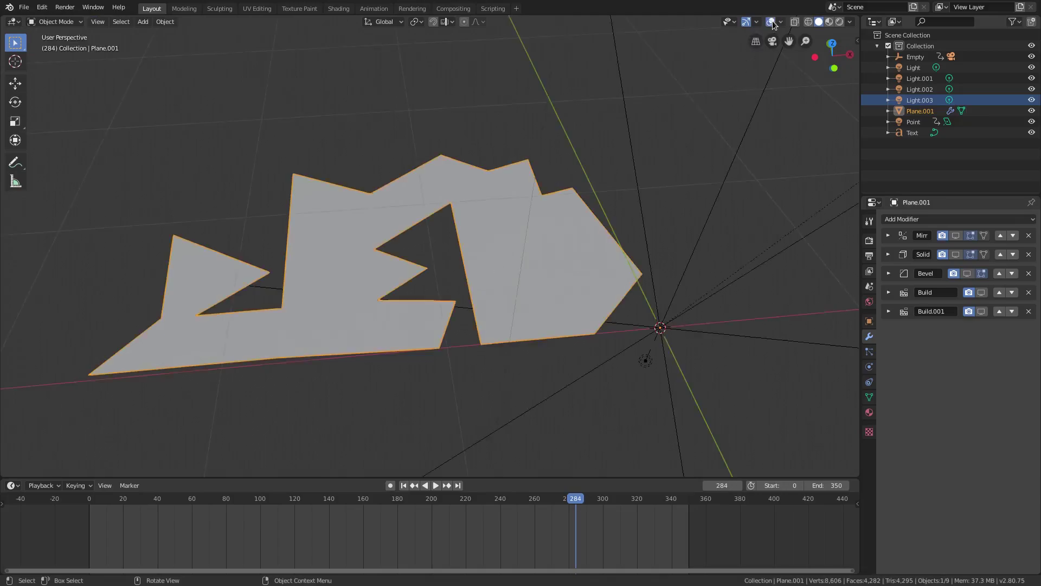
{"action": "middle_click_drag", "start_coordinate": [536, 249], "coordinate": [370, 156]}
{"action": "key", "text": "Tab"}
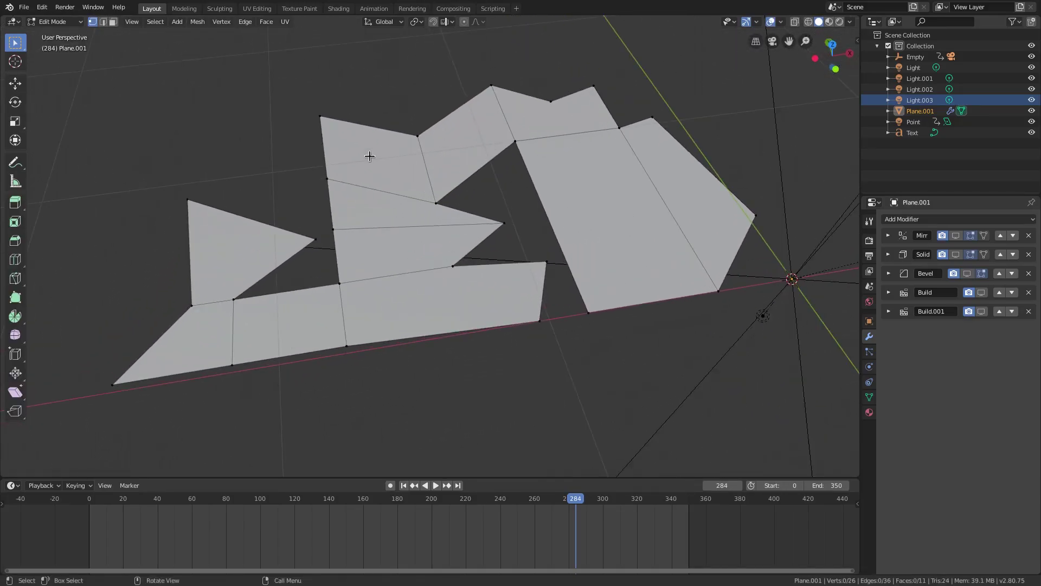
{"action": "middle_click_drag", "start_coordinate": [330, 253], "coordinate": [544, 264]}
{"action": "key", "text": "Tab"}
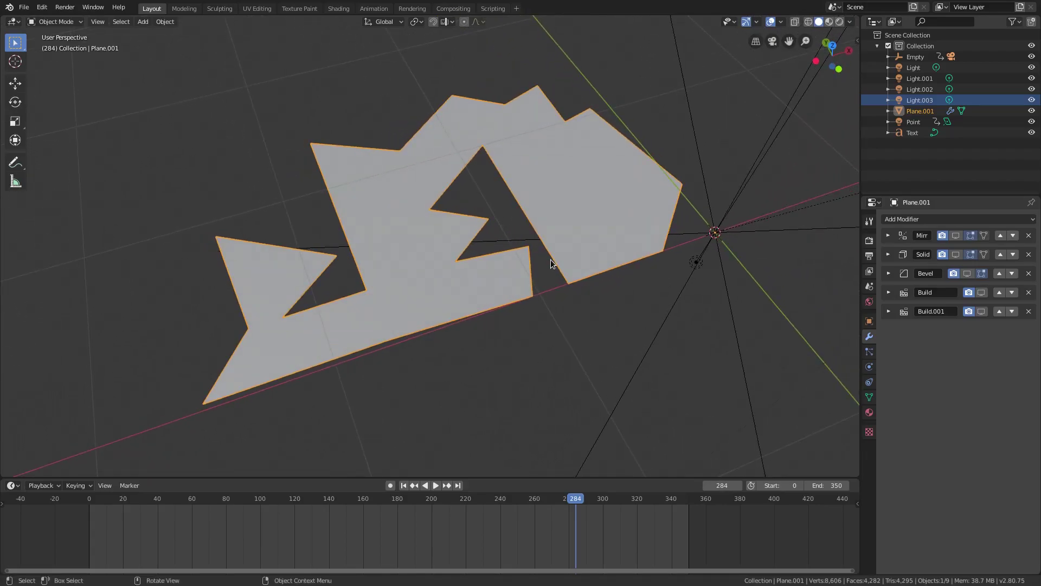
- Re-enable the viewport display of the logo's Mirror and Solidify modifiers
{"action": "left_click", "coordinate": [955, 236]}
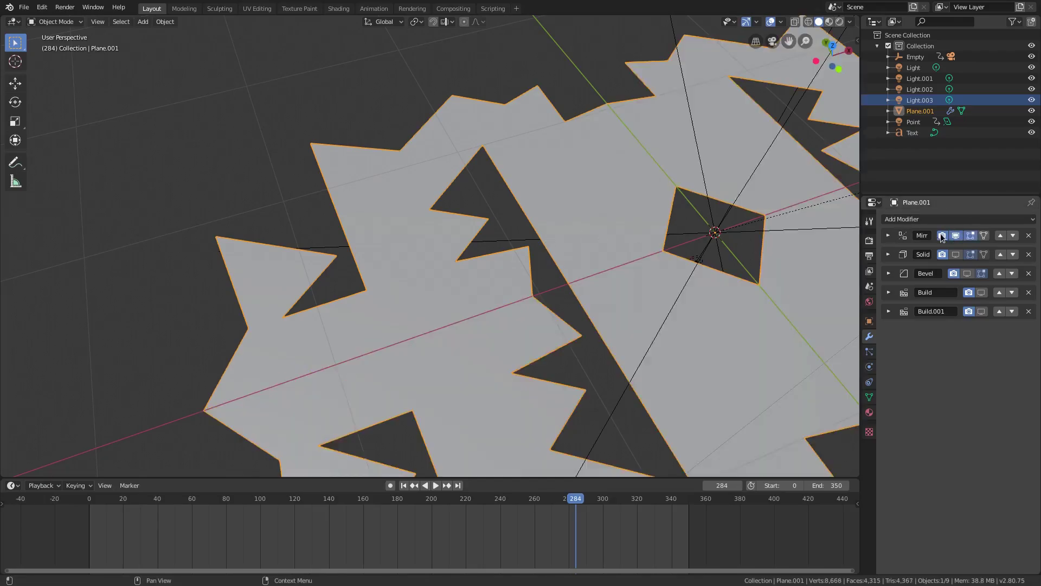
{"action": "scroll", "coordinate": [627, 288], "scroll_direction": "down", "scroll_amount": 4}
{"action": "middle_click_drag", "start_coordinate": [627, 289], "coordinate": [546, 229]}
{"action": "scroll", "coordinate": [529, 269], "scroll_direction": "up", "scroll_amount": 3}
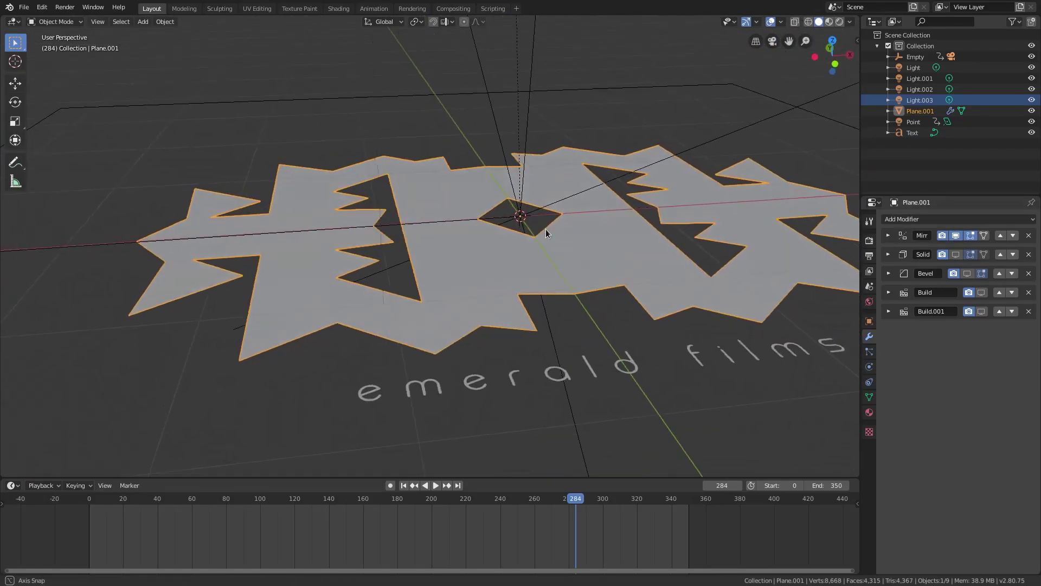
{"action": "left_click", "coordinate": [956, 254]}
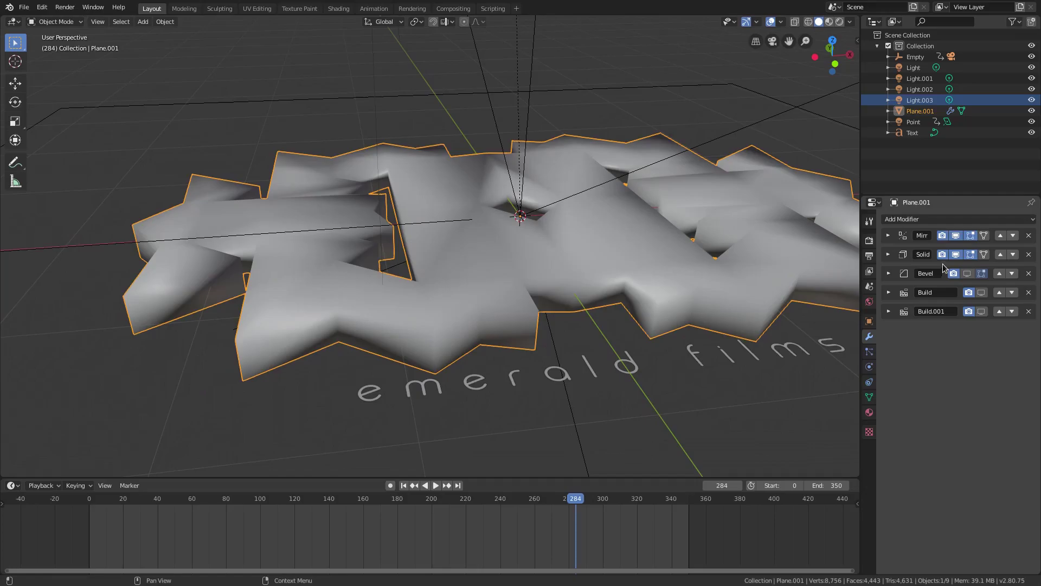
{"action": "middle_click_drag", "start_coordinate": [315, 278], "coordinate": [320, 263]}
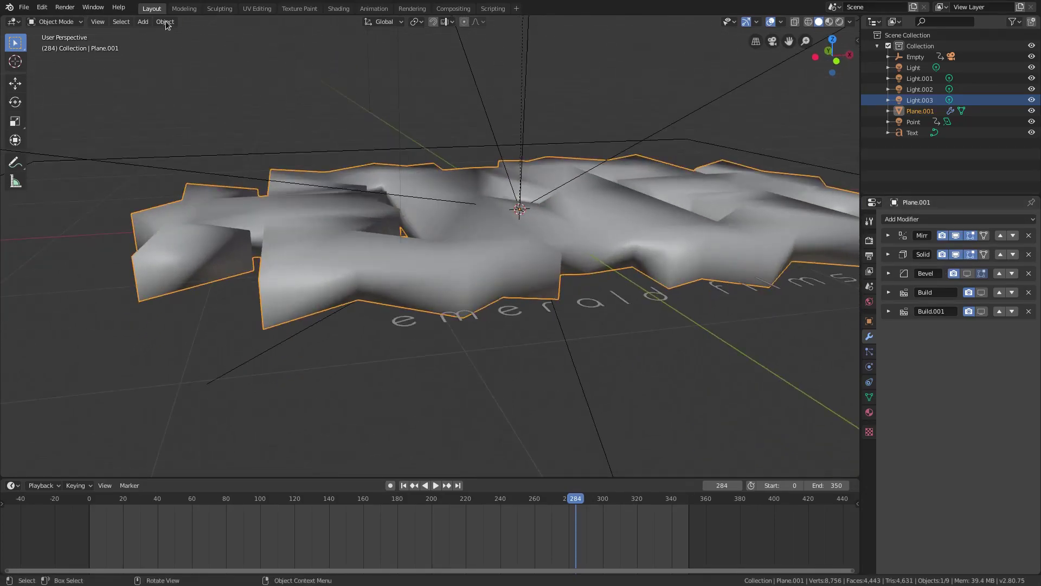
- Apply Shade Flat to the logo and re-enable the Bevel modifier in the viewport
{"action": "left_click", "coordinate": [167, 22]}
{"action": "left_click", "coordinate": [213, 249]}
{"action": "mouse_move", "coordinate": [405, 226]}
{"action": "middle_mouse_down"}
{"action": "mouse_move", "coordinate": [415, 269]}
{"action": "mouse_move", "coordinate": [491, 268]}
{"action": "middle_mouse_up"}
{"action": "left_click", "coordinate": [967, 273]}
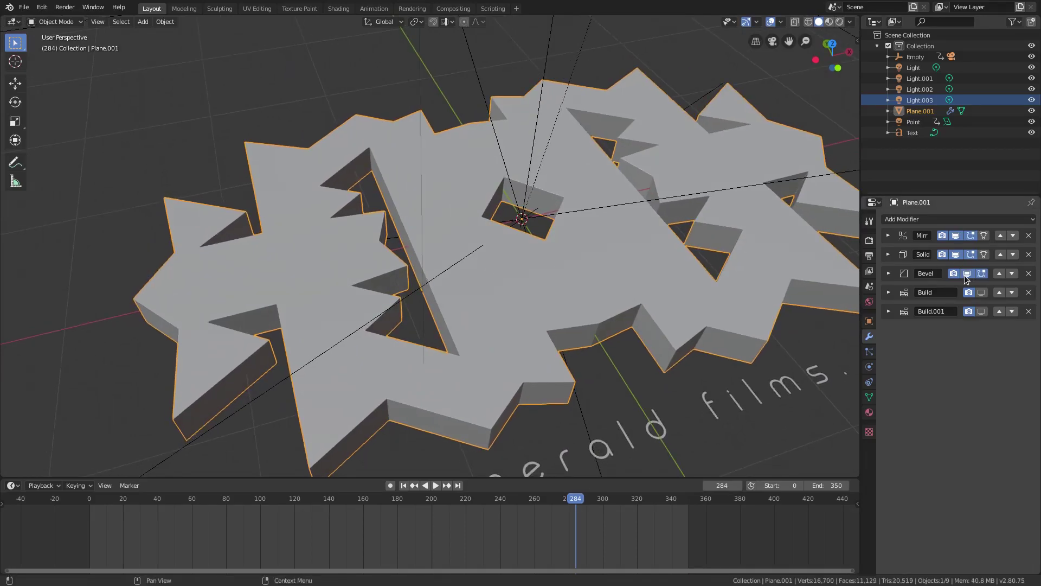
- Compare the logo's edges up close with the Bevel modifier's viewport display off and on, ending with it on
{"action": "middle_click_drag", "start_coordinate": [494, 372], "coordinate": [491, 303]}
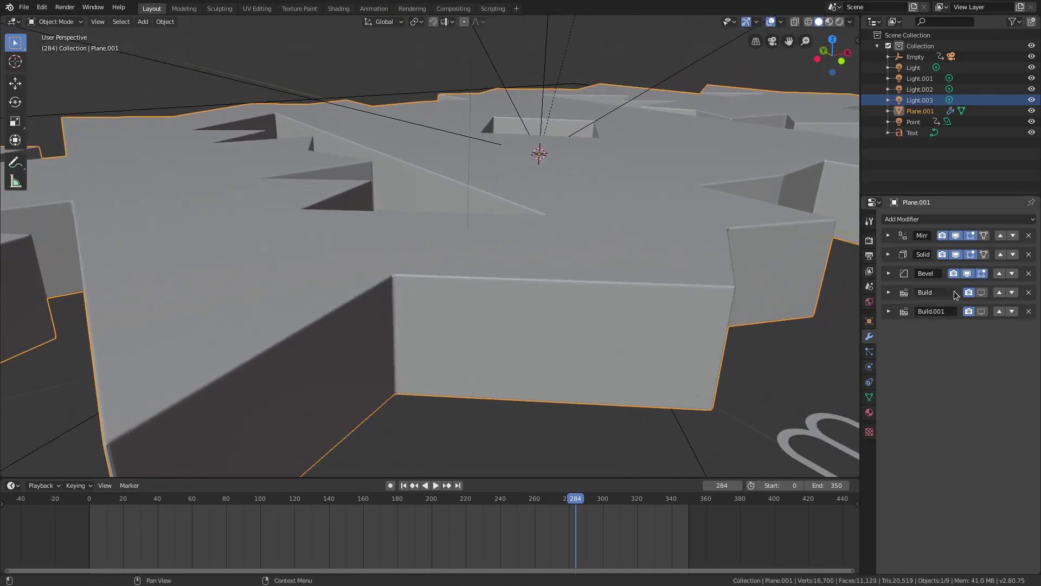
{"action": "left_click", "coordinate": [967, 273]}
{"action": "left_click", "coordinate": [967, 274]}
{"action": "left_click", "coordinate": [968, 274]}
{"action": "left_click", "coordinate": [967, 274]}
{"action": "left_click", "coordinate": [967, 274]}
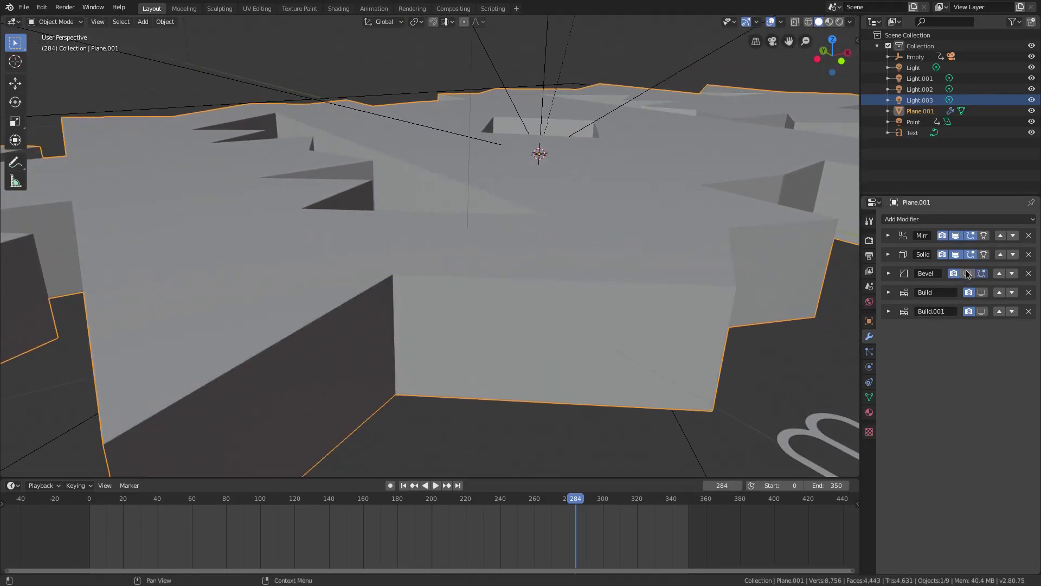
{"action": "left_click", "coordinate": [968, 274]}
{"action": "left_click", "coordinate": [968, 274]}
{"action": "left_click", "coordinate": [967, 274]}
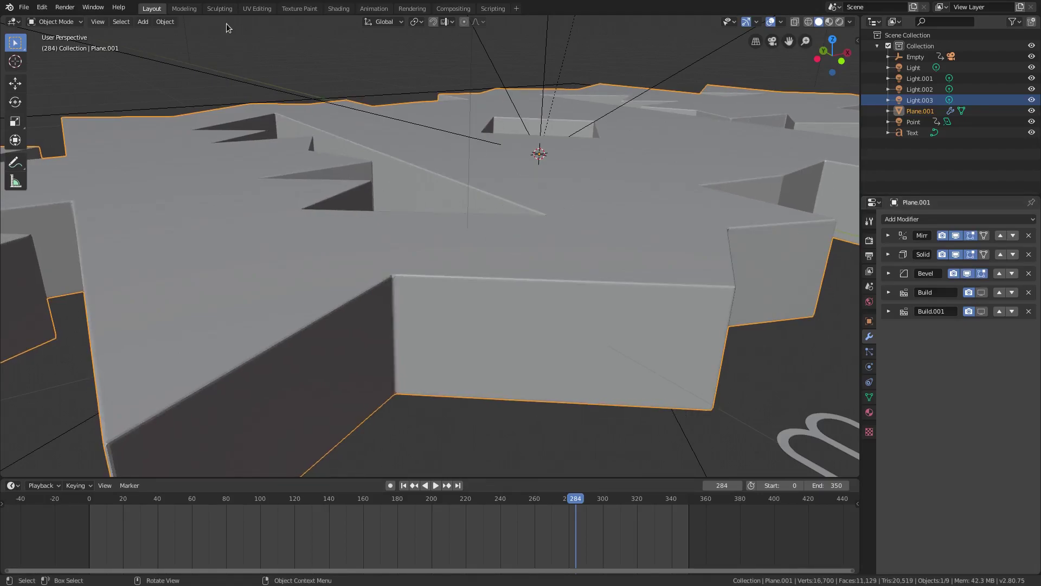
- Apply Shade Smooth to the logo mesh and view its surface from above
{"action": "middle_click_drag", "start_coordinate": [277, 212], "coordinate": [220, 60]}
{"action": "left_click", "coordinate": [166, 22]}
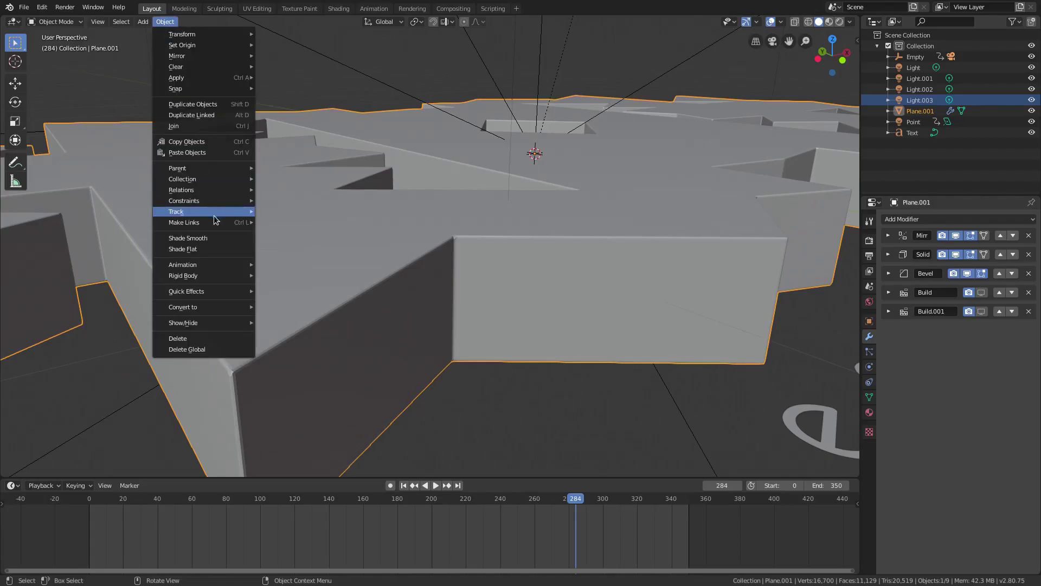
{"action": "left_click", "coordinate": [216, 241]}
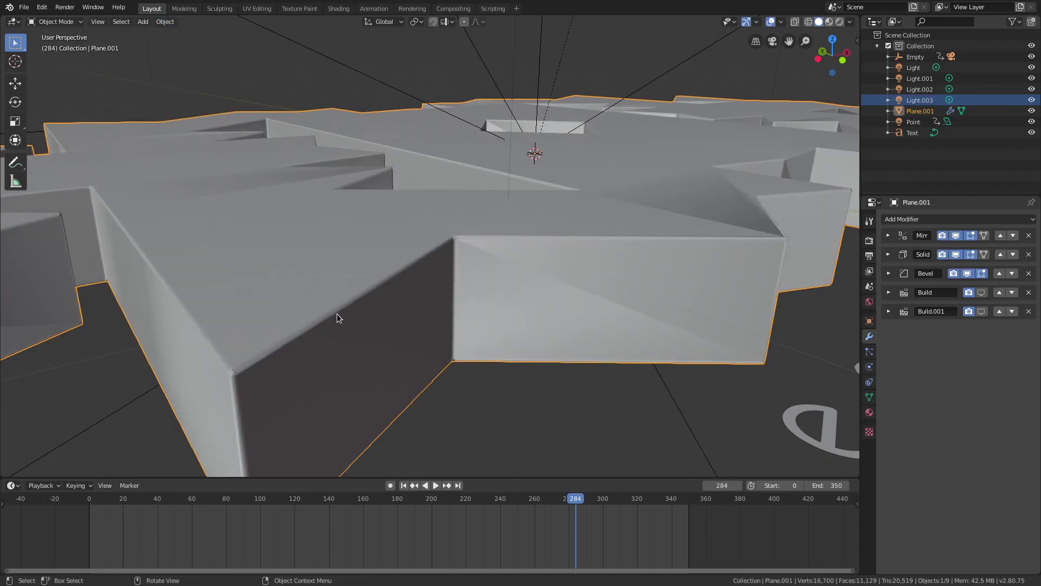
{"action": "middle_click_drag", "start_coordinate": [337, 317], "coordinate": [527, 256]}
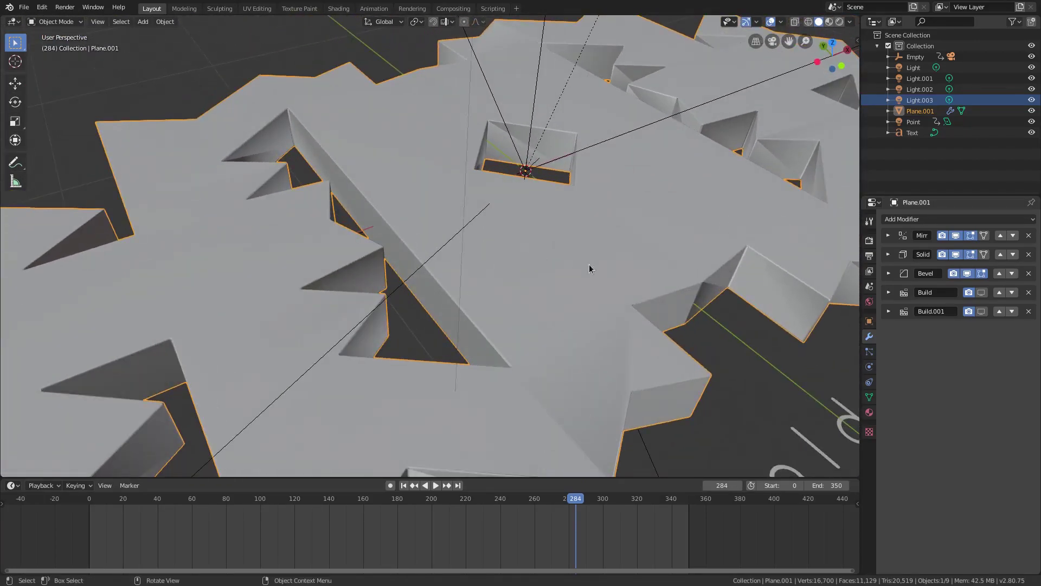
- Re-enable the viewport display of the Build and Build.001 modifiers
{"action": "left_click", "coordinate": [981, 293]}
{"action": "left_click", "coordinate": [981, 311]}
{"action": "scroll", "coordinate": [757, 59], "scroll_direction": "down", "scroll_amount": 3}
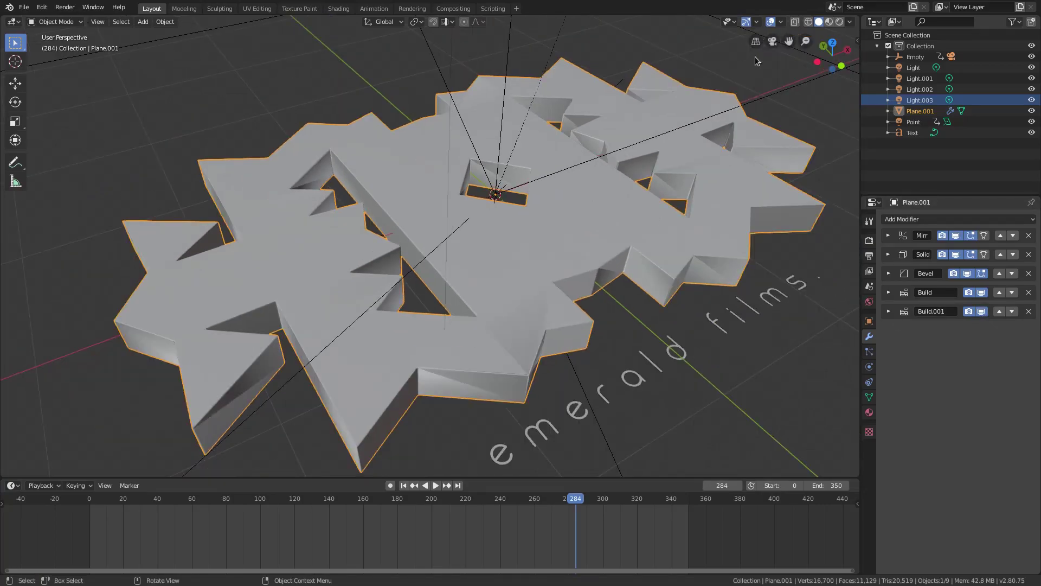
- Preview the whole logo with Rendered viewport shading and hide the overlays
{"action": "left_click", "coordinate": [840, 22]}
{"action": "mouse_move", "coordinate": [714, 232]}
{"action": "middle_mouse_down"}
{"action": "mouse_move", "coordinate": [643, 275]}
{"action": "mouse_move", "coordinate": [620, 270]}
{"action": "mouse_move", "coordinate": [533, 293]}
{"action": "mouse_move", "coordinate": [578, 289]}
{"action": "mouse_move", "coordinate": [593, 255]}
{"action": "middle_mouse_up"}
{"action": "scroll", "coordinate": [533, 293], "scroll_direction": "down", "scroll_amount": 3}
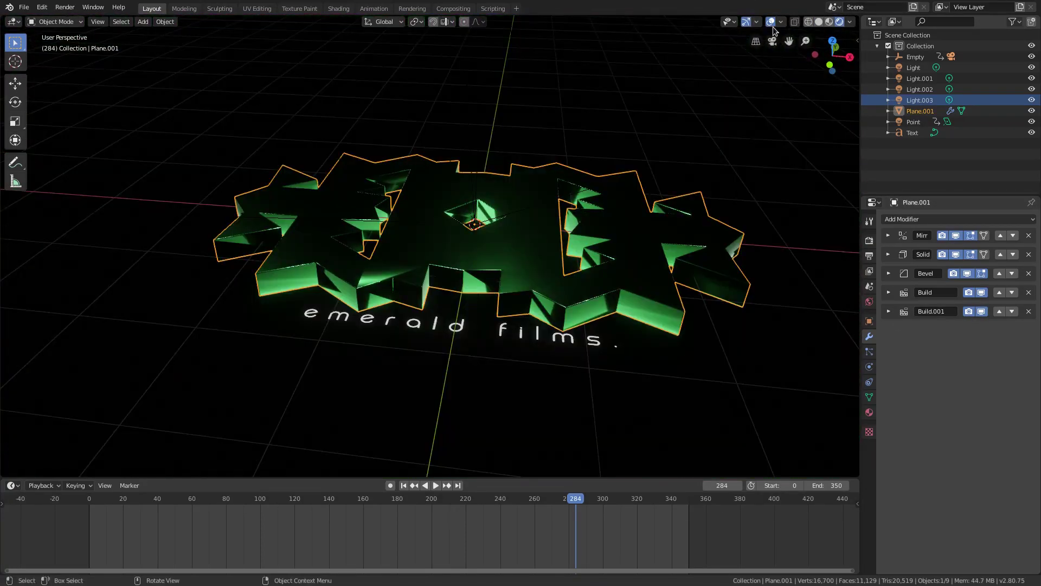
{"action": "left_click", "coordinate": [771, 22]}
{"action": "middle_click_drag", "start_coordinate": [404, 185], "coordinate": [428, 229]}
- Scrub the logo animation to frame 284 and examine the rendered logo and its lights from several angles
{"action": "left_click_drag", "start_coordinate": [412, 499], "coordinate": [576, 499]}
{"action": "key", "text": "space"}
{"action": "scroll", "coordinate": [447, 375], "scroll_direction": "up", "scroll_amount": 3}
{"action": "middle_click_drag", "start_coordinate": [448, 373], "coordinate": [360, 338]}
{"action": "scroll", "coordinate": [426, 342], "scroll_direction": "up", "scroll_amount": 4}
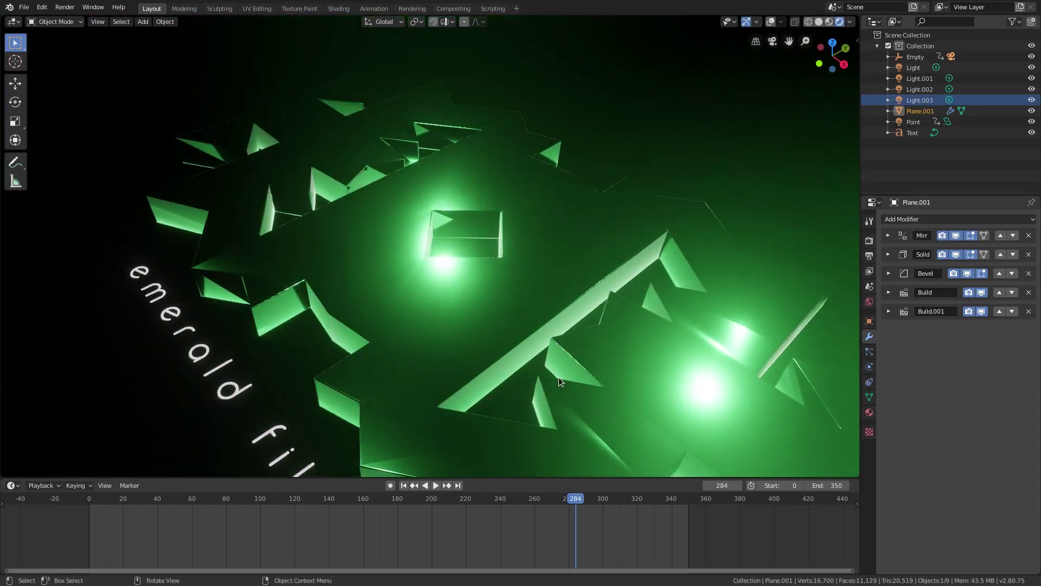
{"action": "middle_click_drag", "start_coordinate": [558, 376], "coordinate": [538, 335]}
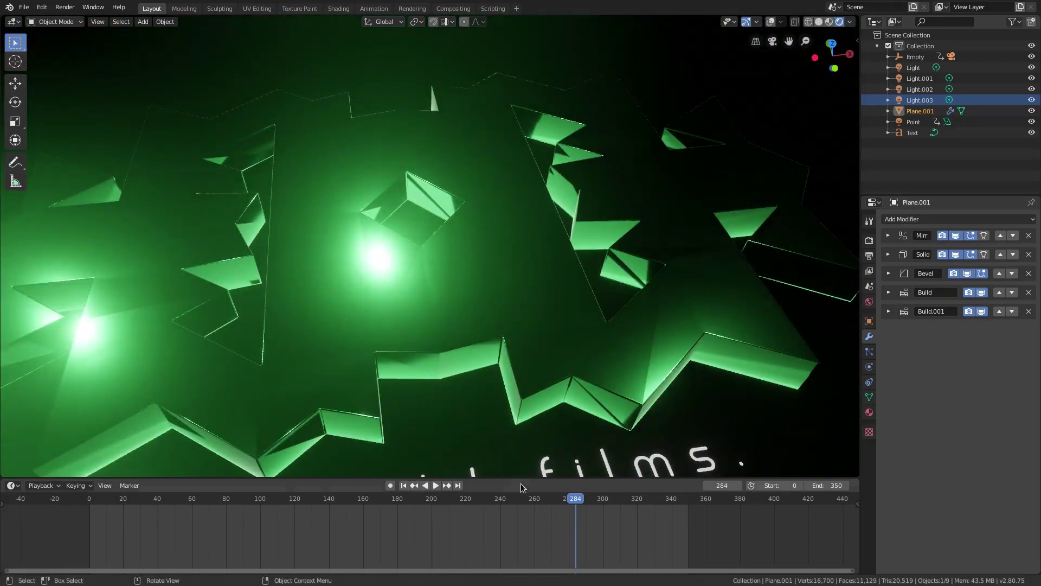
- Move the animation to frame 295, examine the rendered logo, and return the viewport to Solid shading
{"action": "left_click_drag", "start_coordinate": [478, 499], "coordinate": [594, 495]}
{"action": "scroll", "coordinate": [570, 334], "scroll_direction": "down", "scroll_amount": 4}
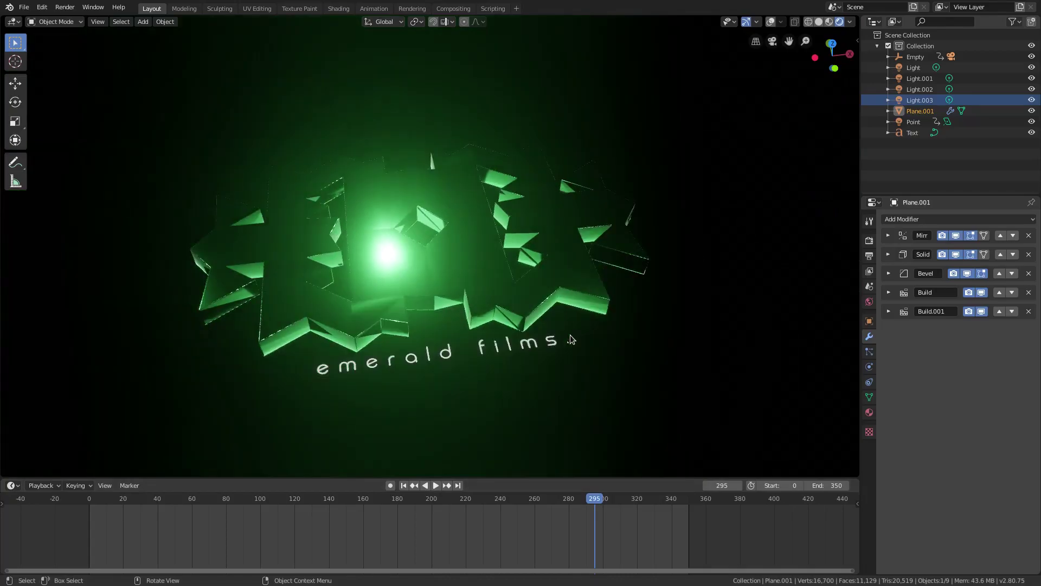
{"action": "middle_click_drag", "start_coordinate": [570, 334], "coordinate": [590, 359]}
{"action": "scroll", "coordinate": [590, 367], "scroll_direction": "up", "scroll_amount": 2}
{"action": "scroll", "coordinate": [590, 366], "scroll_direction": "up", "scroll_amount": 1}
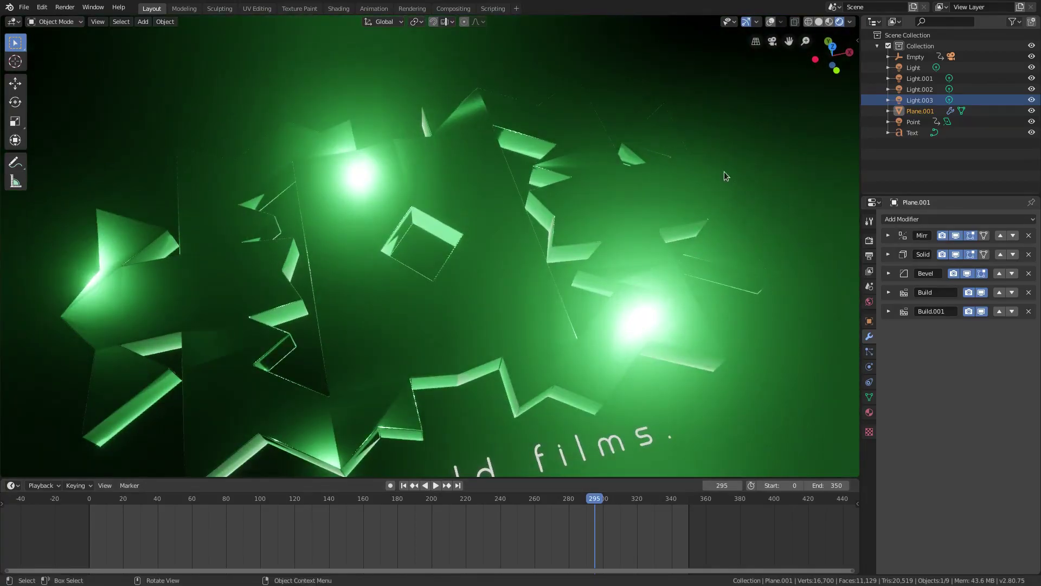
{"action": "left_click", "coordinate": [819, 22]}
{"action": "middle_click_drag", "start_coordinate": [798, 347], "coordinate": [805, 317]}
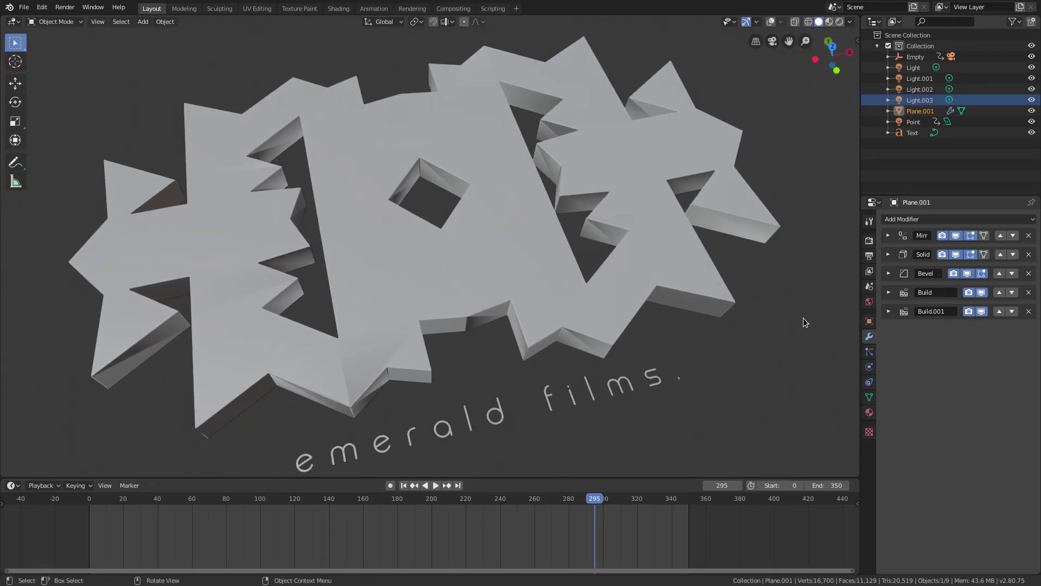